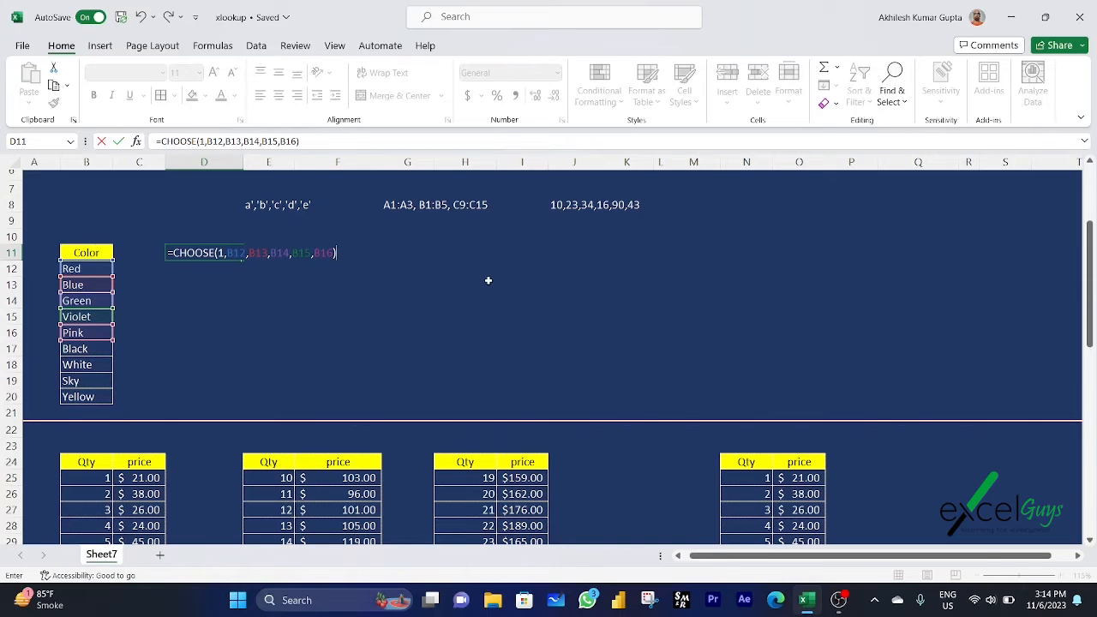
Confirm the CHOOSE formula in D11 and change its index number to 2, checking the result against the Color list
key("Return")
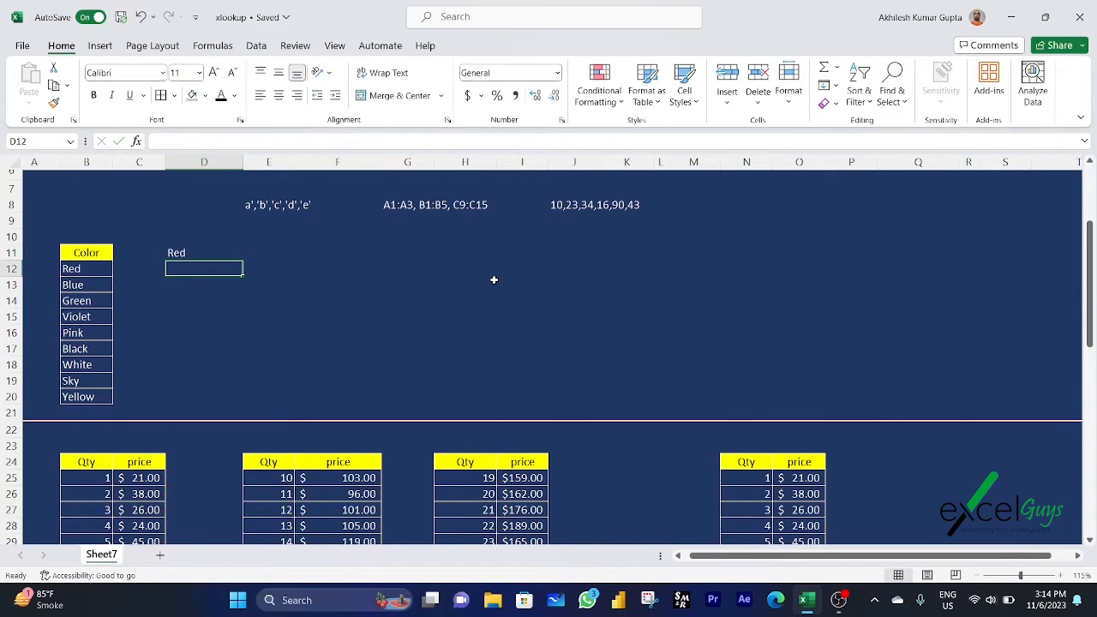
left_click(191, 253)
left_click(204, 141)
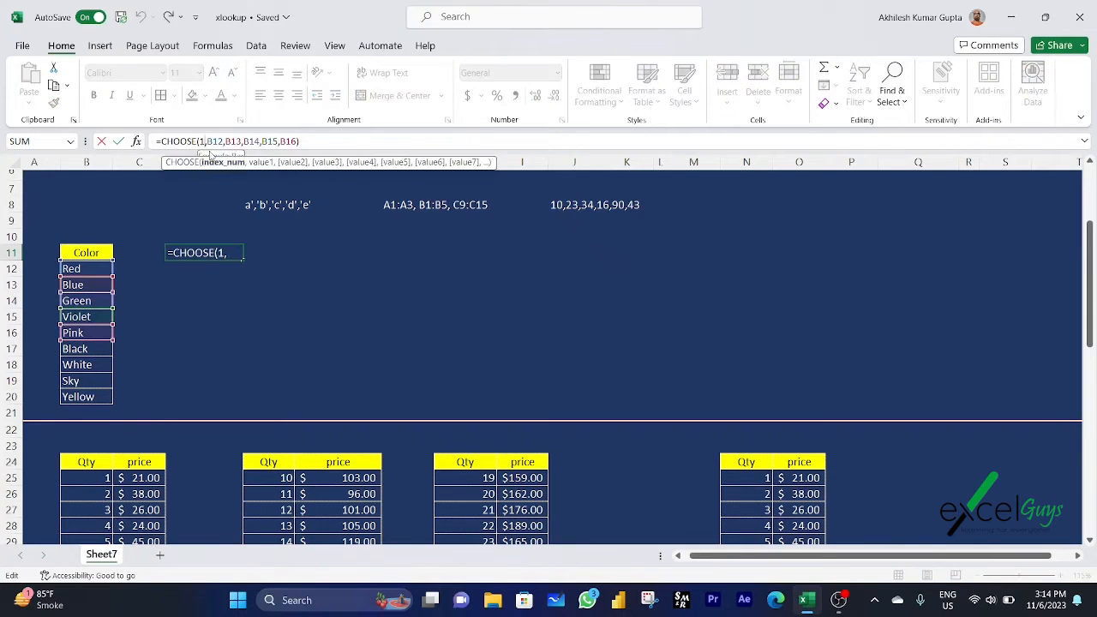
key("BackSpace")
type("2")
key("Return")
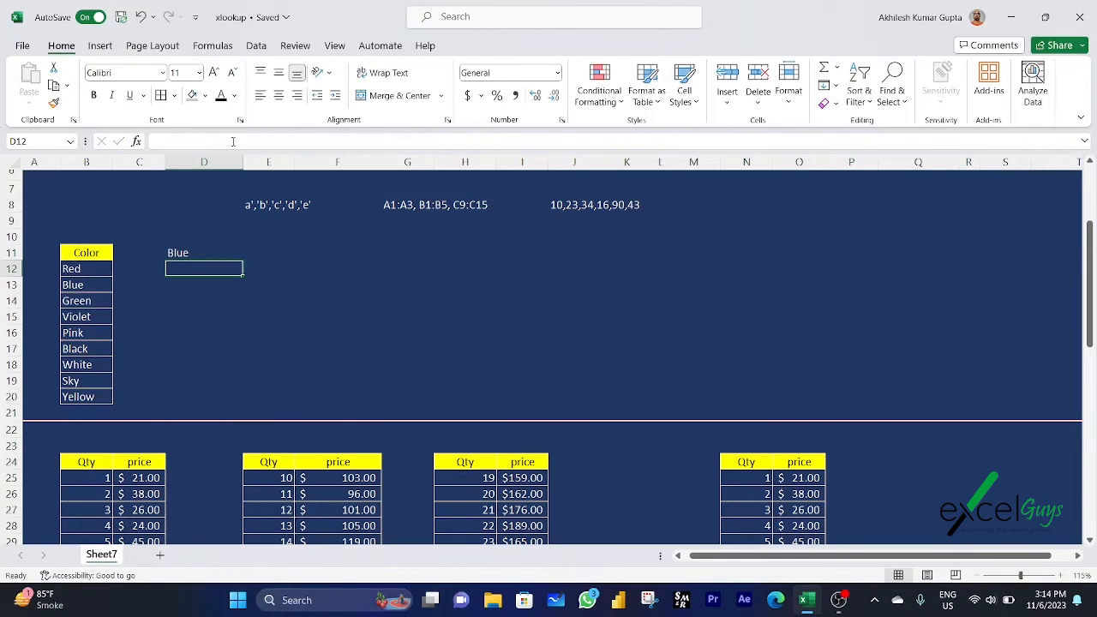
left_click(94, 283)
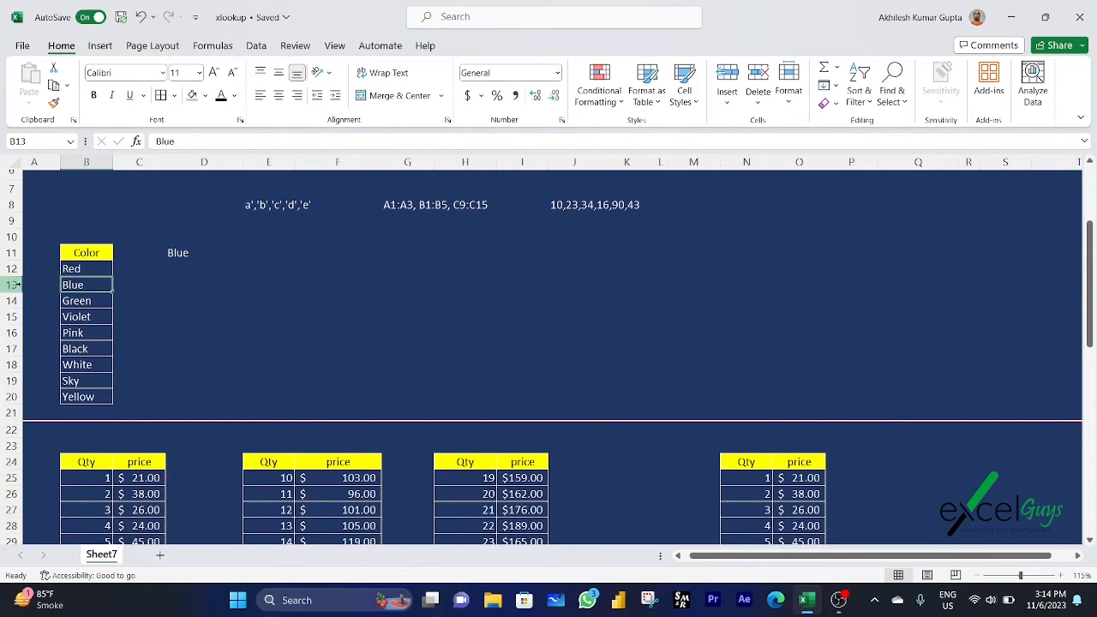
left_click(175, 252)
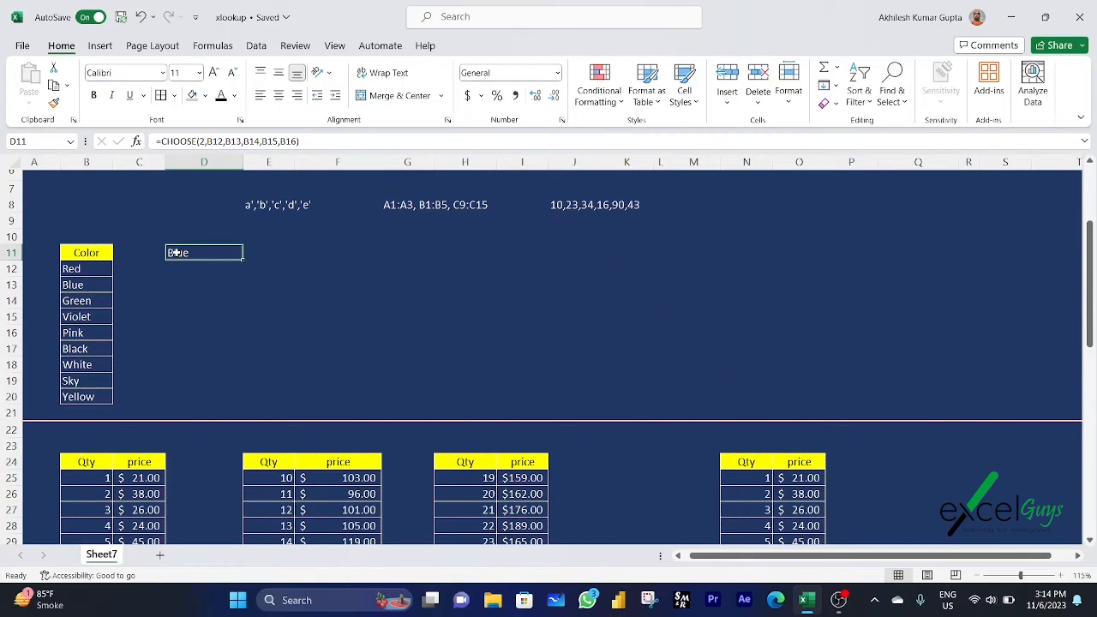
Examine the three separate Qty and price tables in B24:C33, E24:F33 and H24:I33
scroll(176, 252, "down", 4)
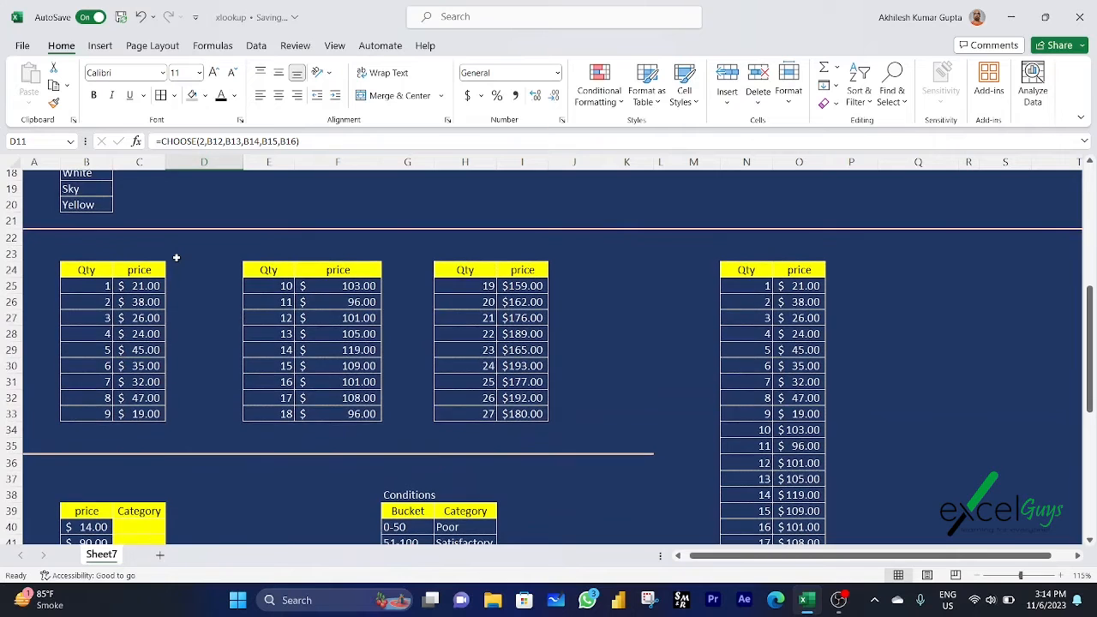
scroll(176, 257, "down", 1)
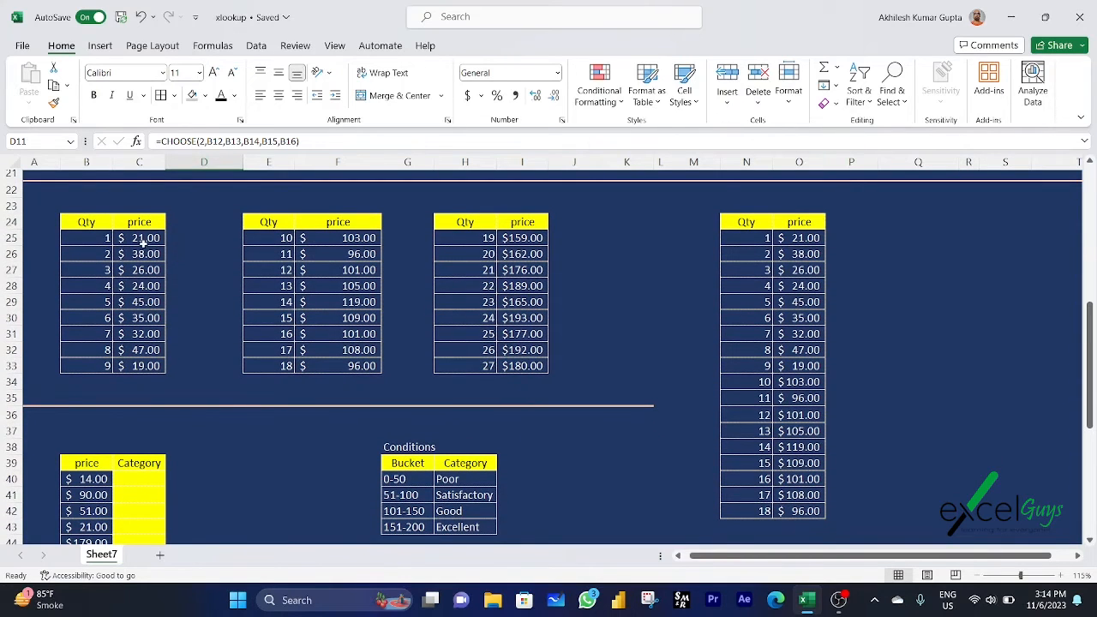
left_click_drag(91, 225, 135, 366)
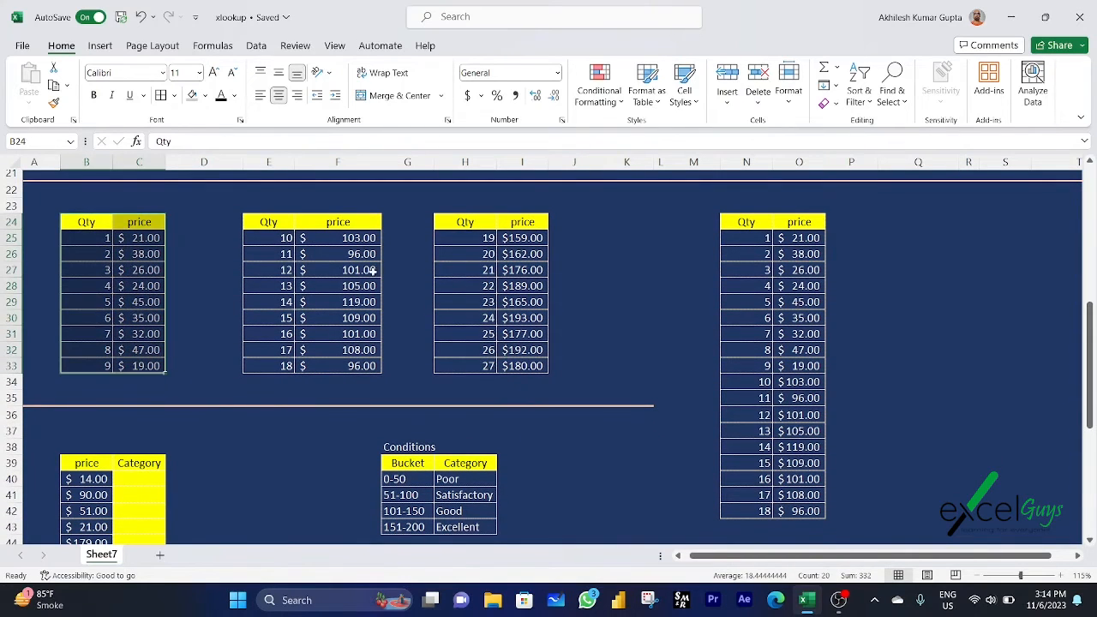
left_click_drag(265, 224, 342, 360)
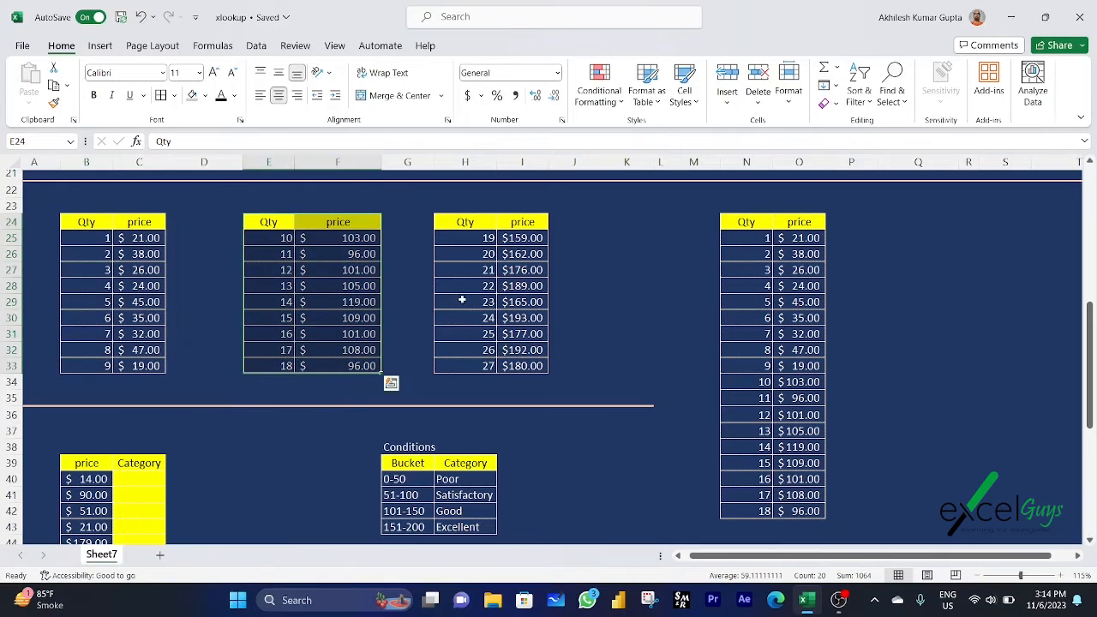
left_click_drag(463, 223, 520, 364)
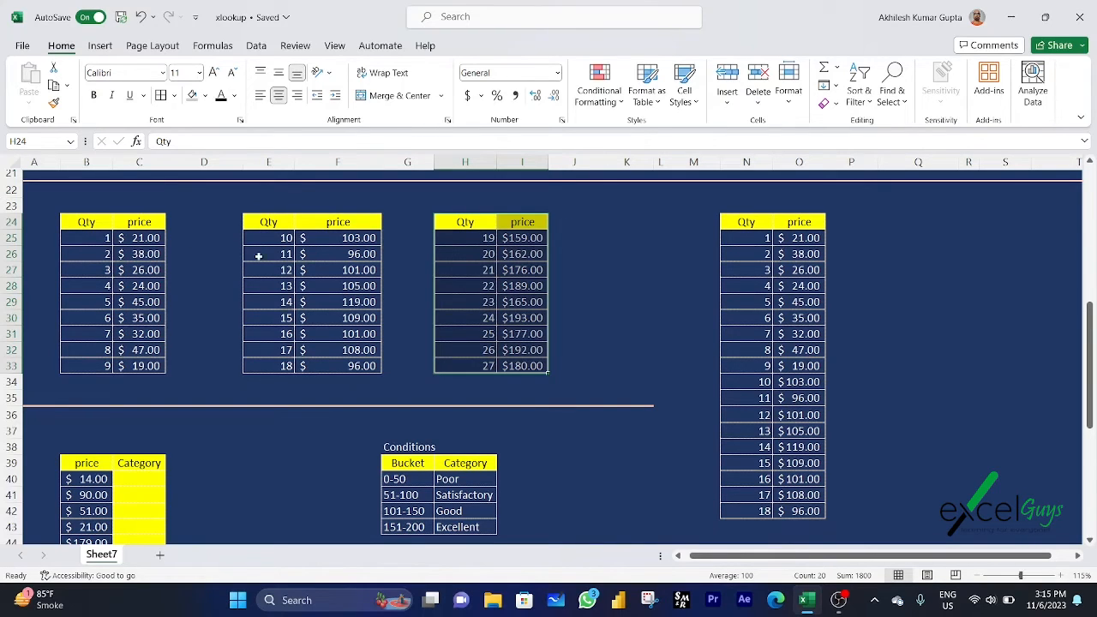
left_click(101, 222)
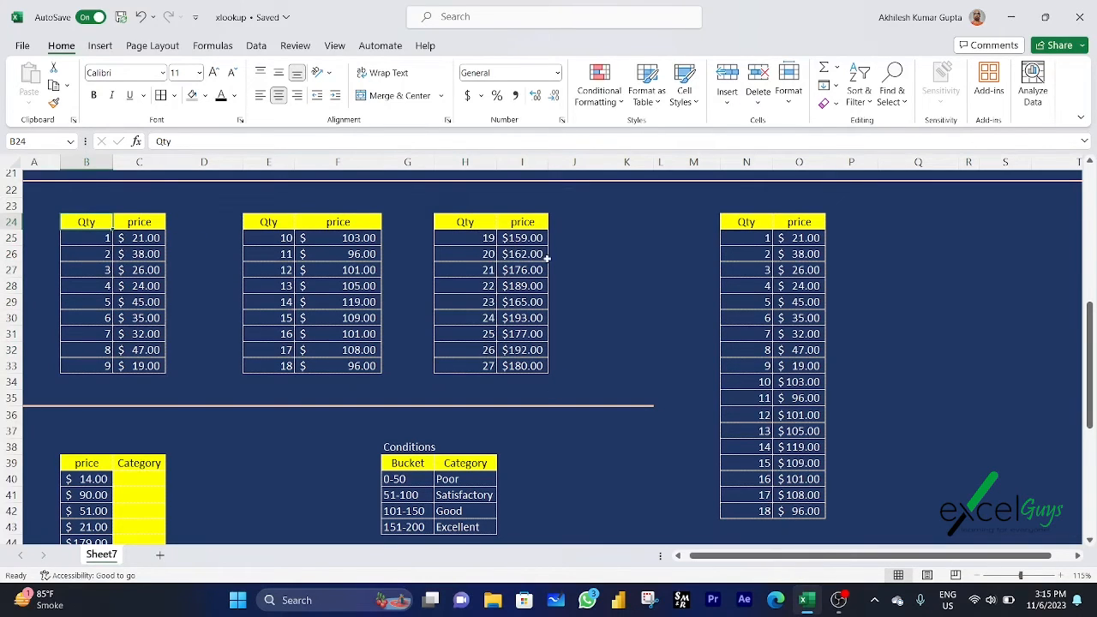
Start a SUM formula in K26 with C25 as its first argument
left_click(608, 252)
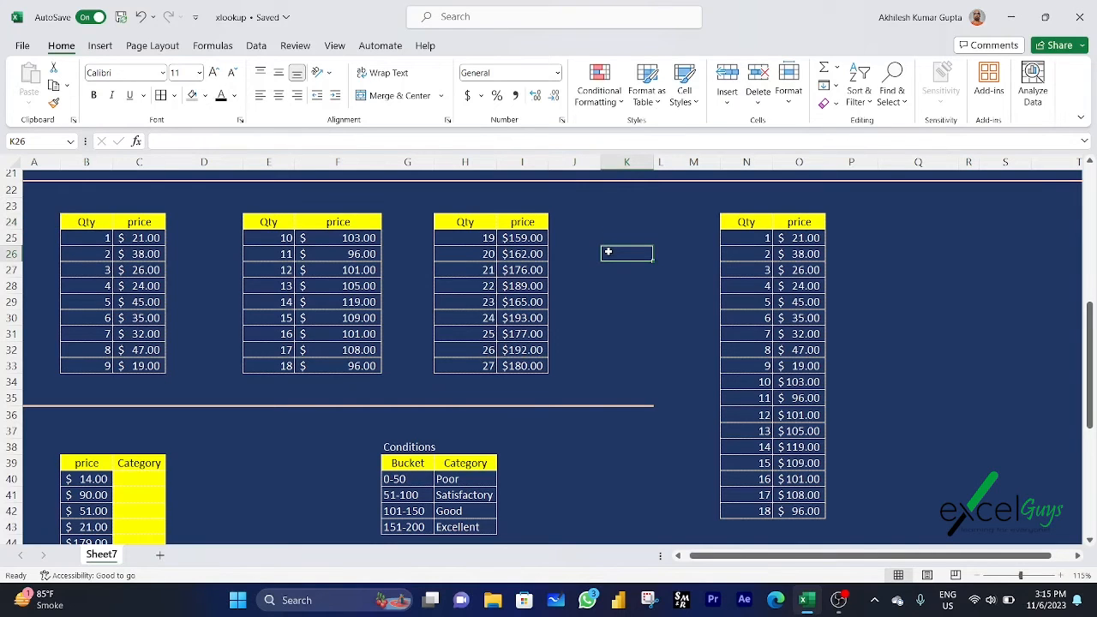
type("=sum")
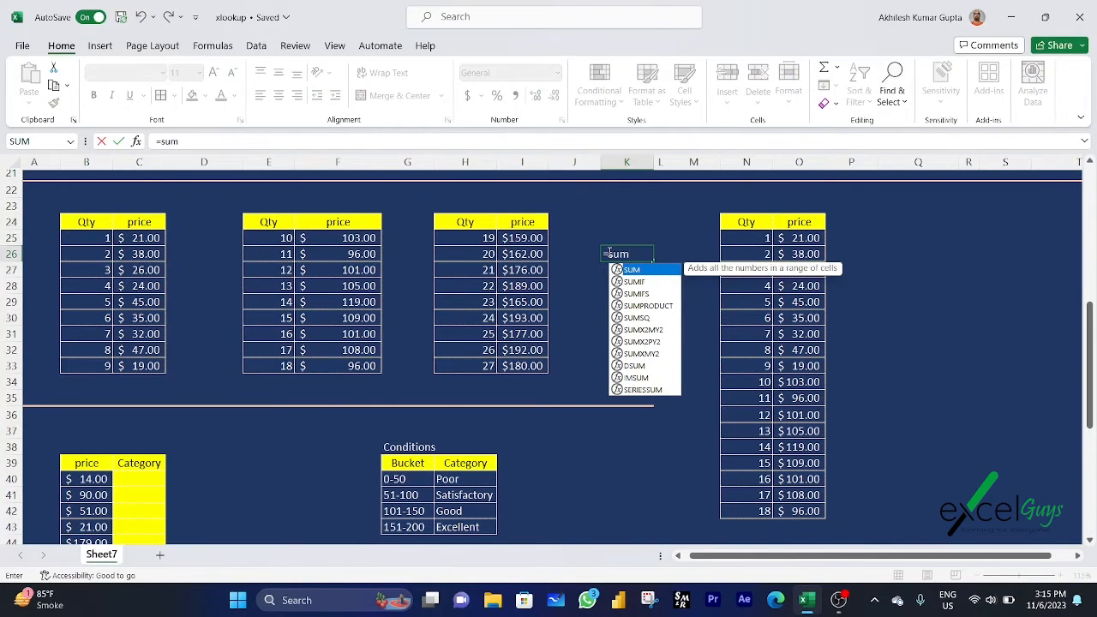
key("Tab")
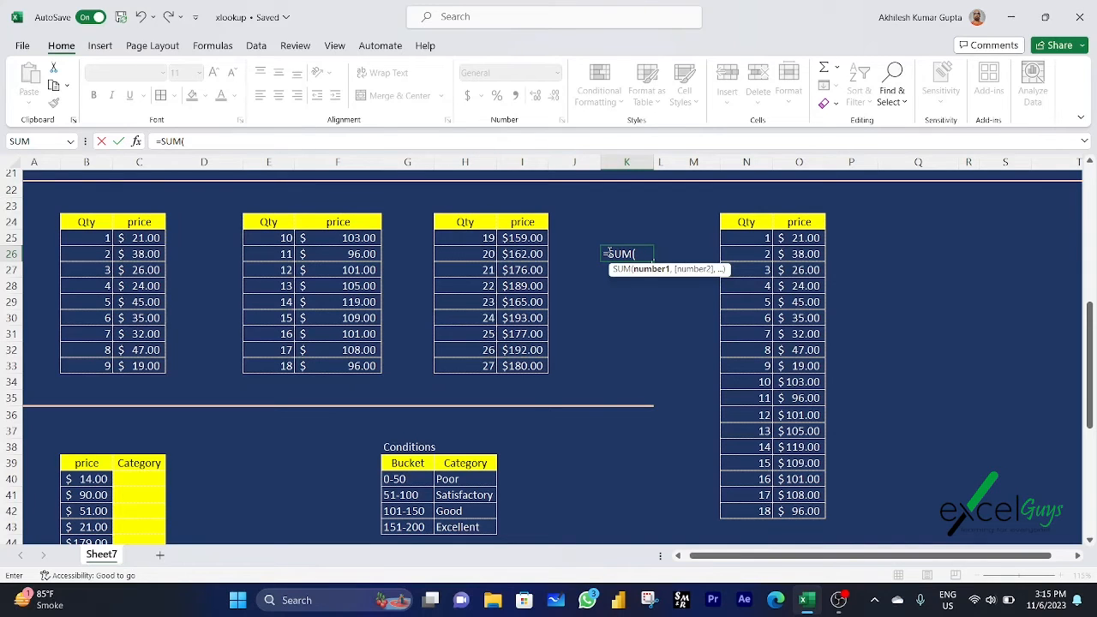
left_click(153, 240)
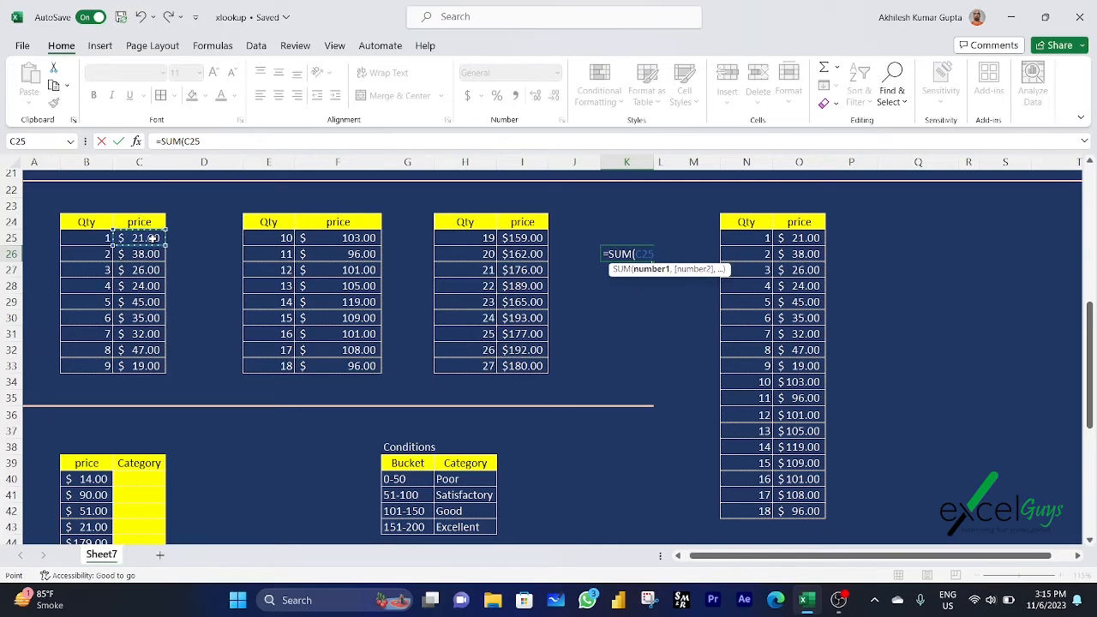
type(",")
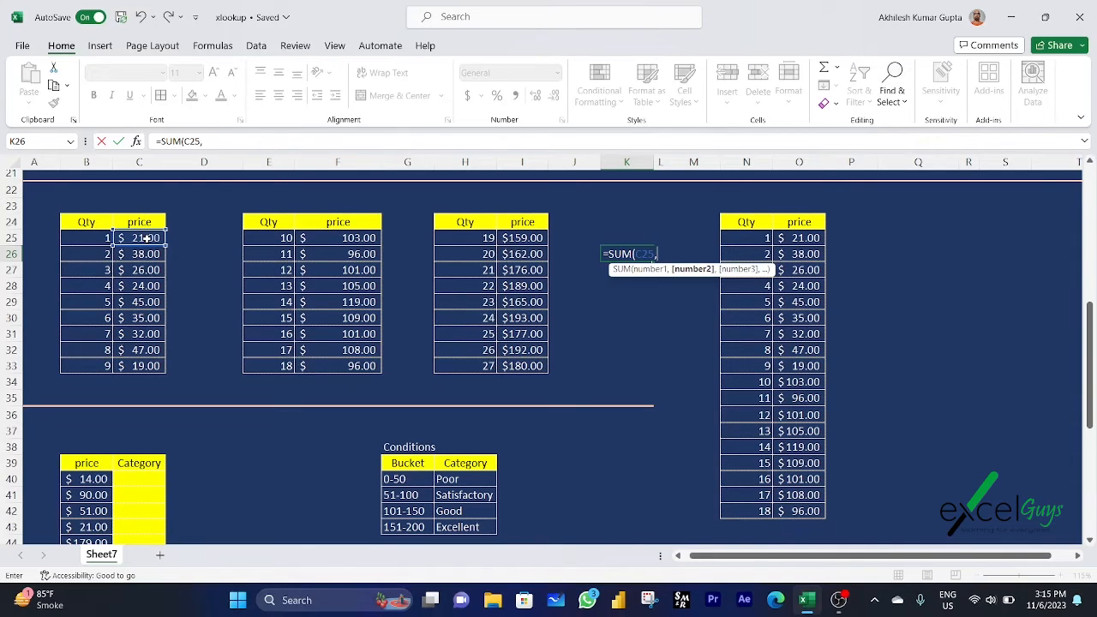
Complete the K26 formula with a nested CHOOSE using index 2 and the ranges C27:C28, F27:F28 and I27:I28
type("choo")
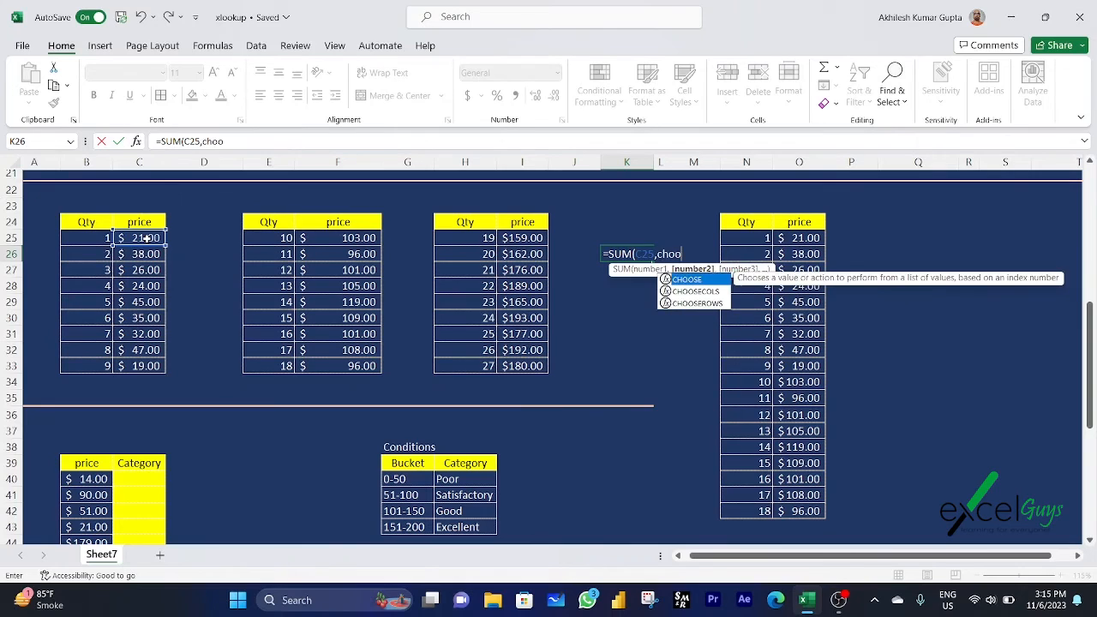
key("Tab")
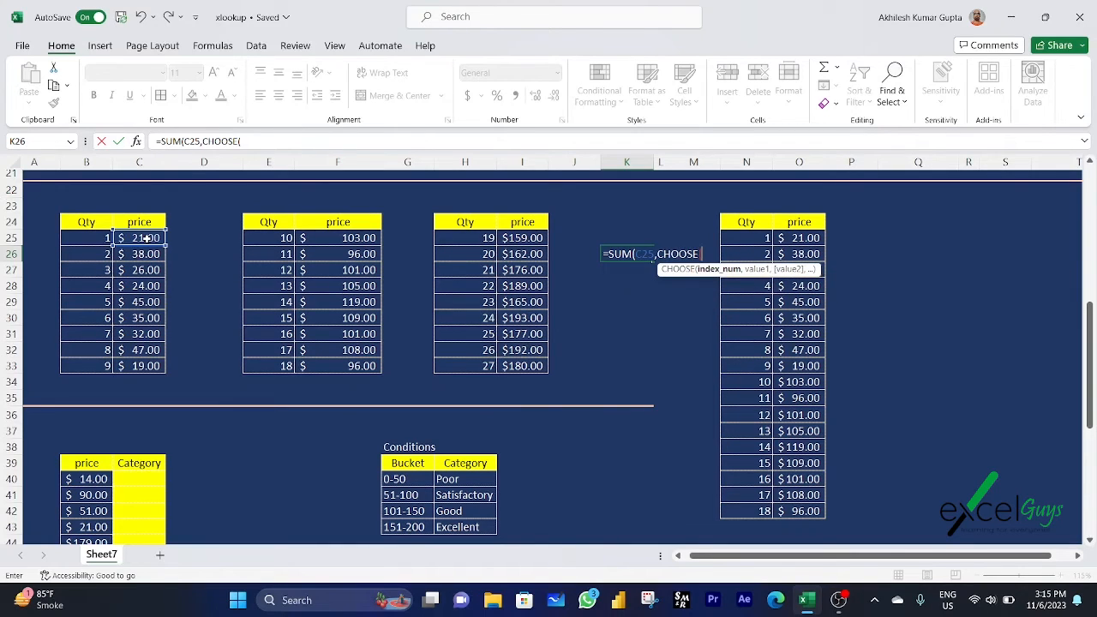
type("2,")
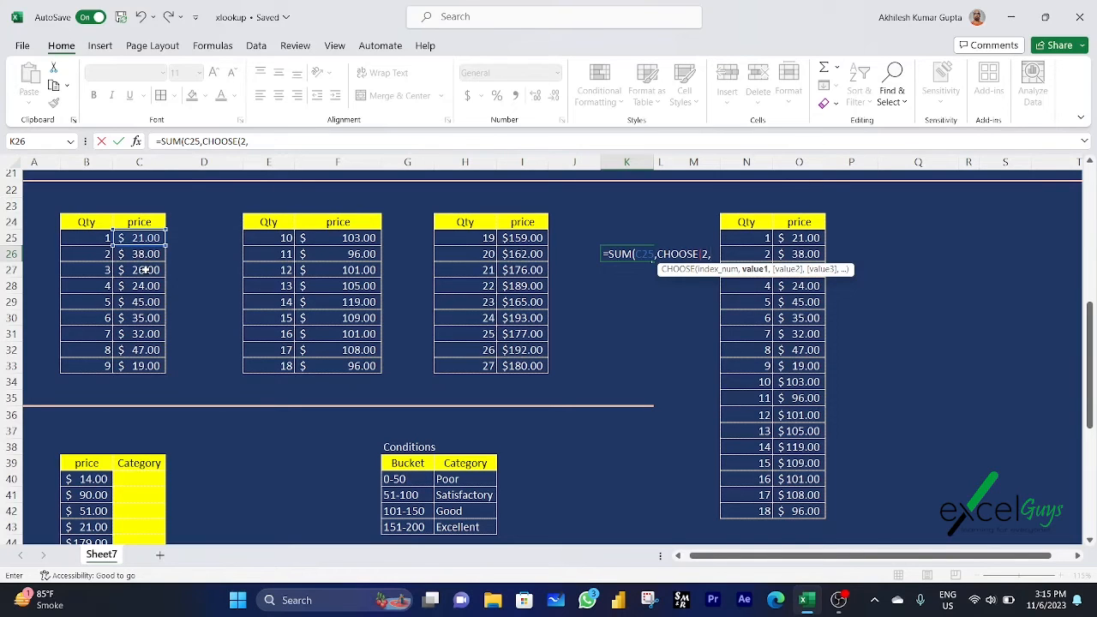
left_click_drag(146, 269, 139, 284)
type(",")
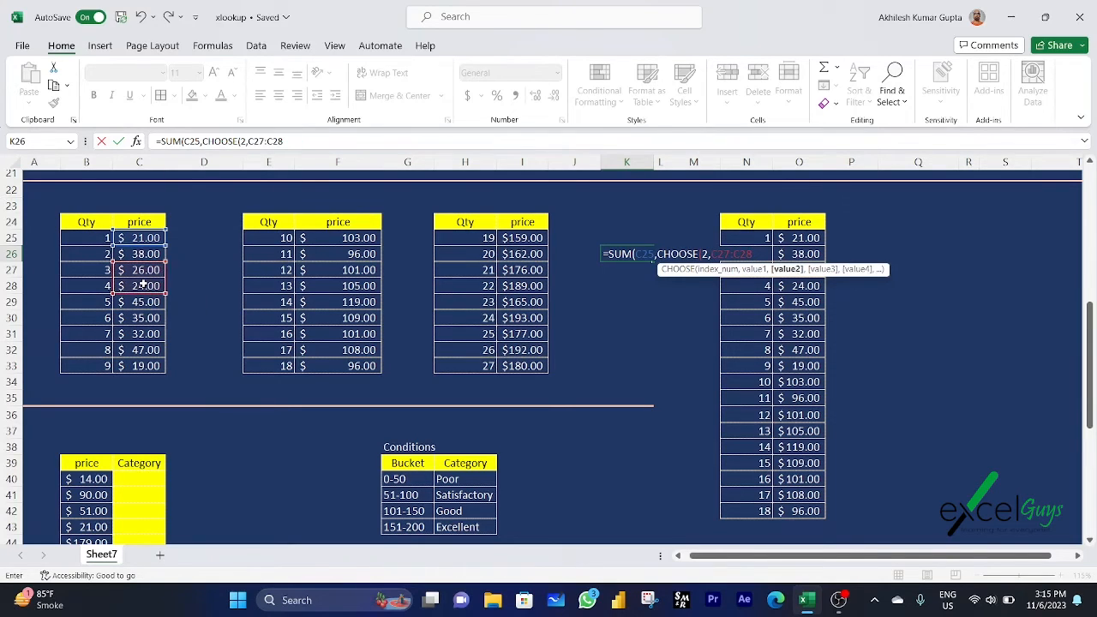
left_click_drag(351, 271, 353, 285)
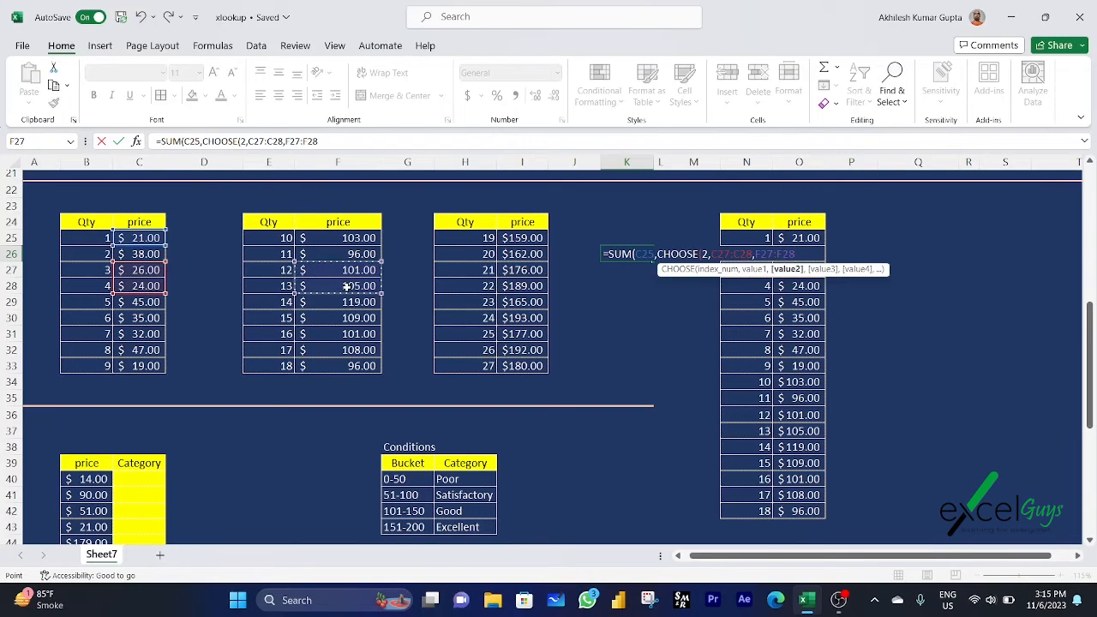
type(",")
left_click_drag(522, 271, 519, 289)
type(")")
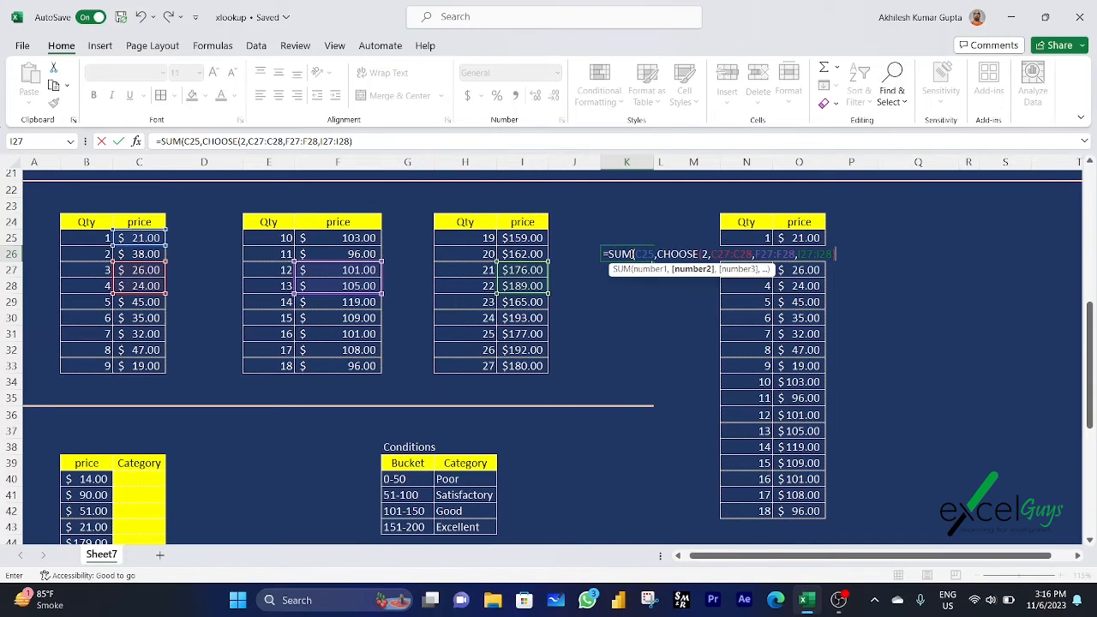
key("Return")
key("Return")
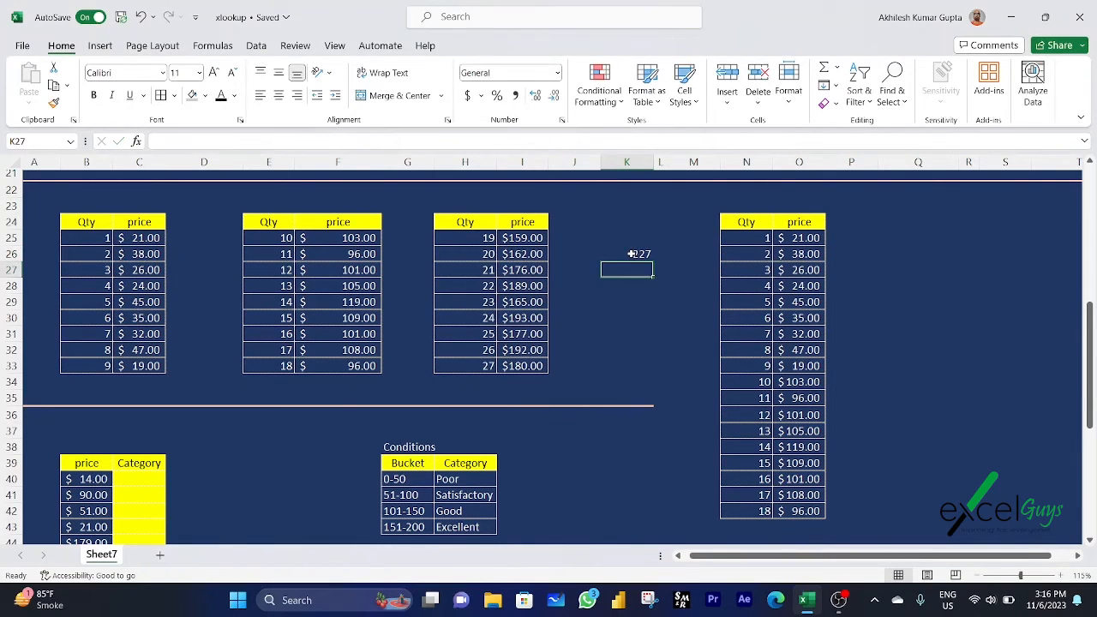
left_click(631, 254)
left_click(498, 95)
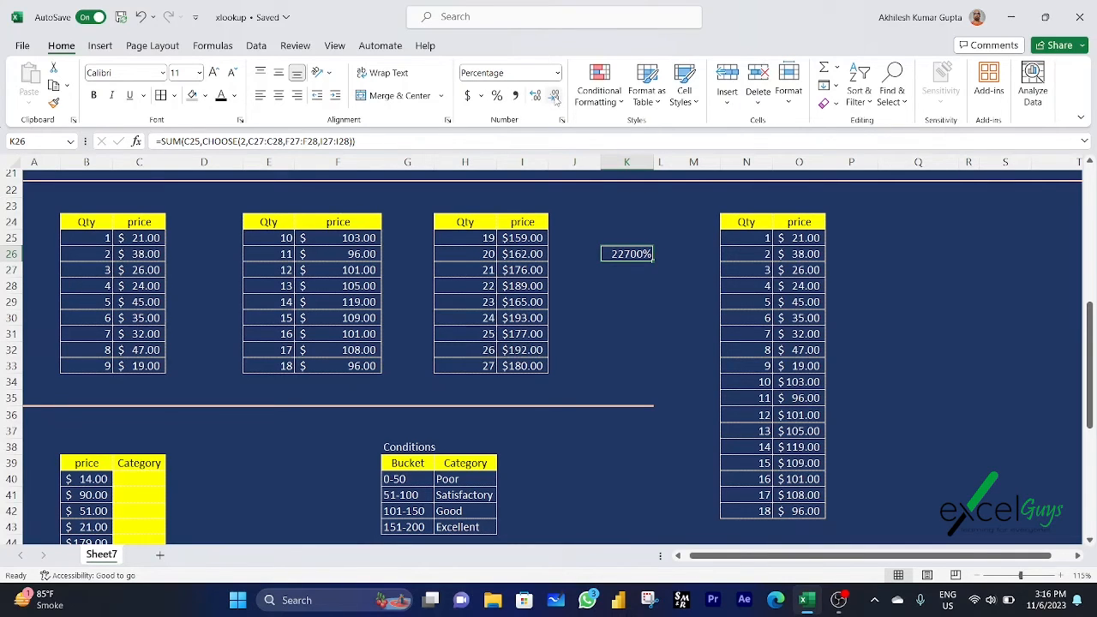
key("ctrl+z")
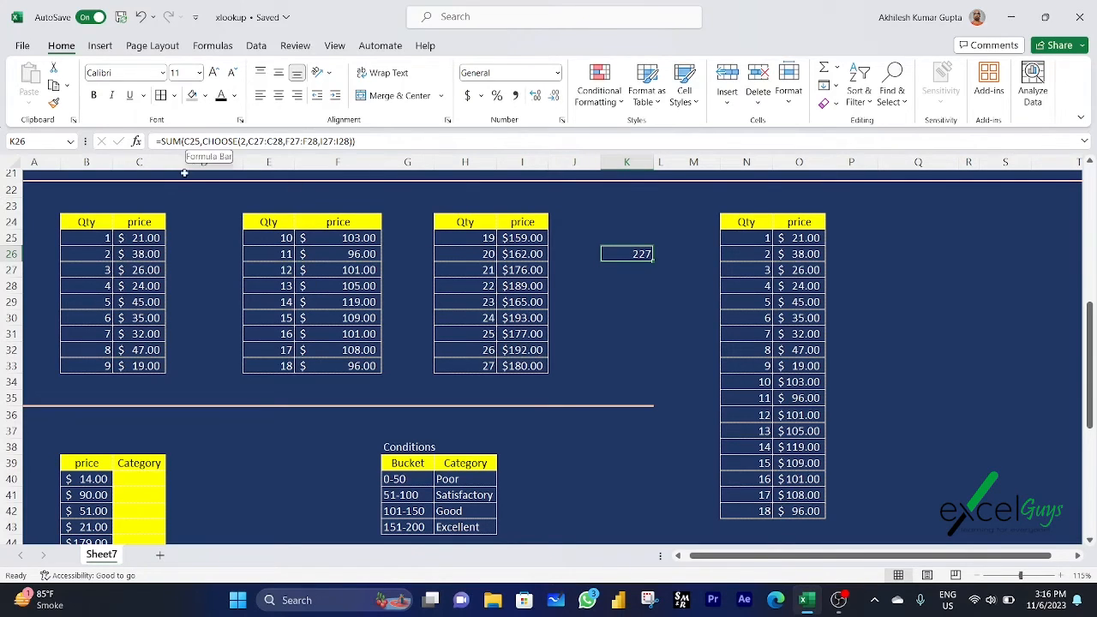
Check the K26 result by selecting F27:F28 together with C25 and reading their sum
left_click(143, 238)
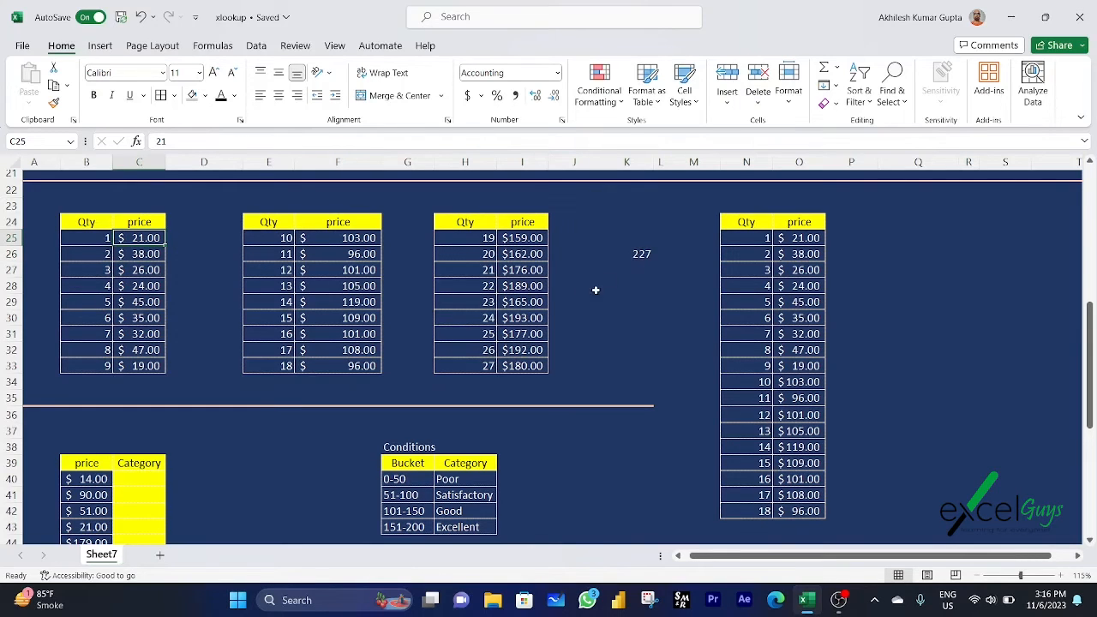
left_click(639, 253)
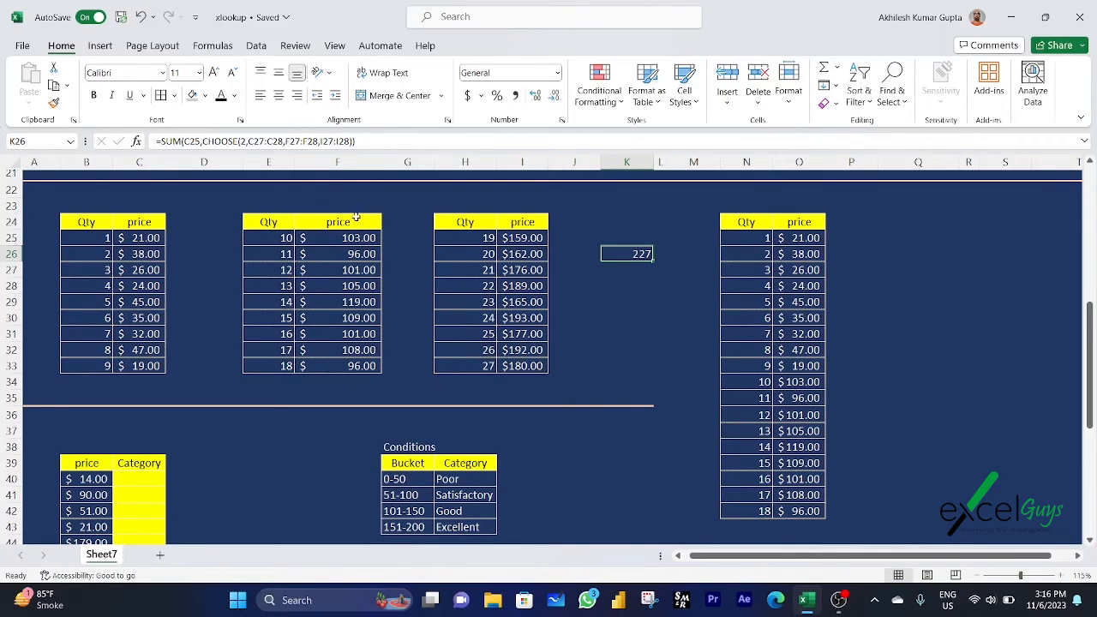
left_click(355, 271)
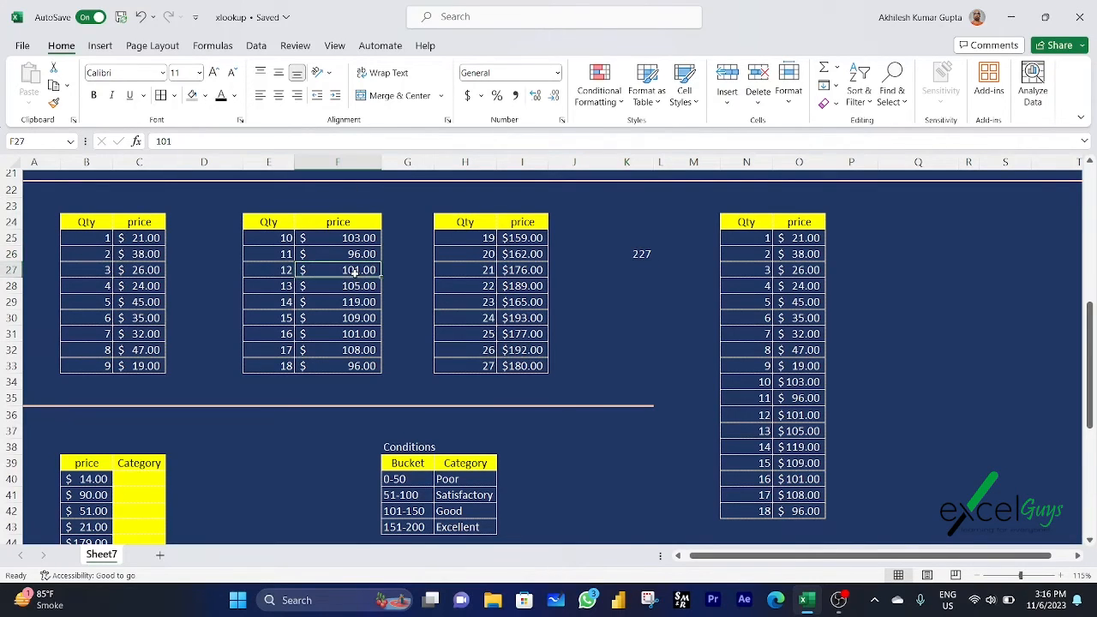
left_click_drag(353, 275, 353, 288)
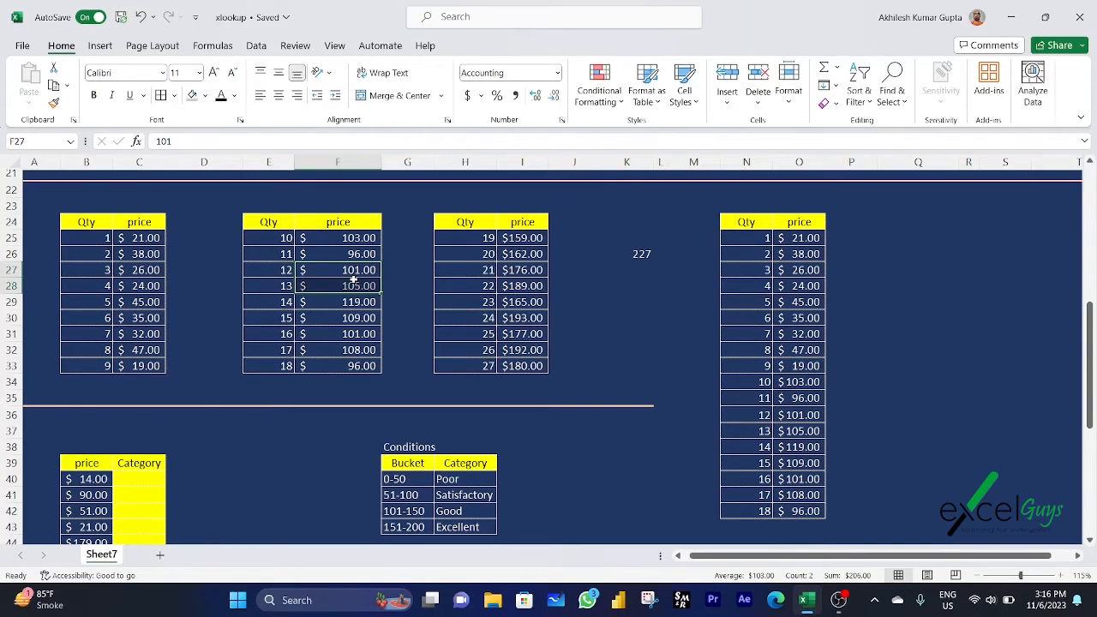
key("ctrl+q")
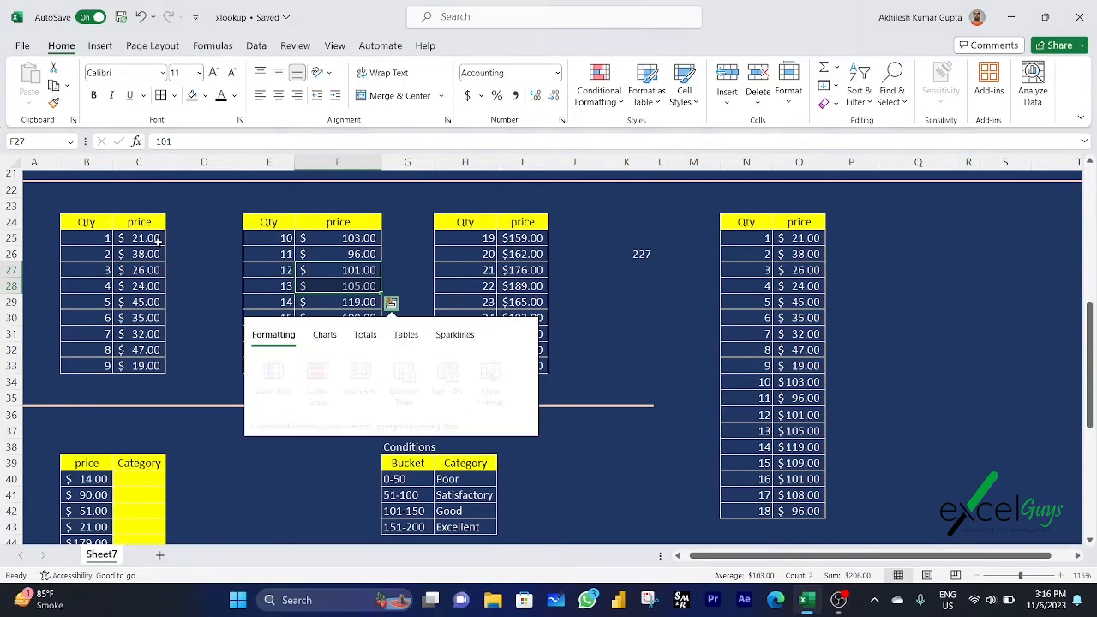
key("Escape")
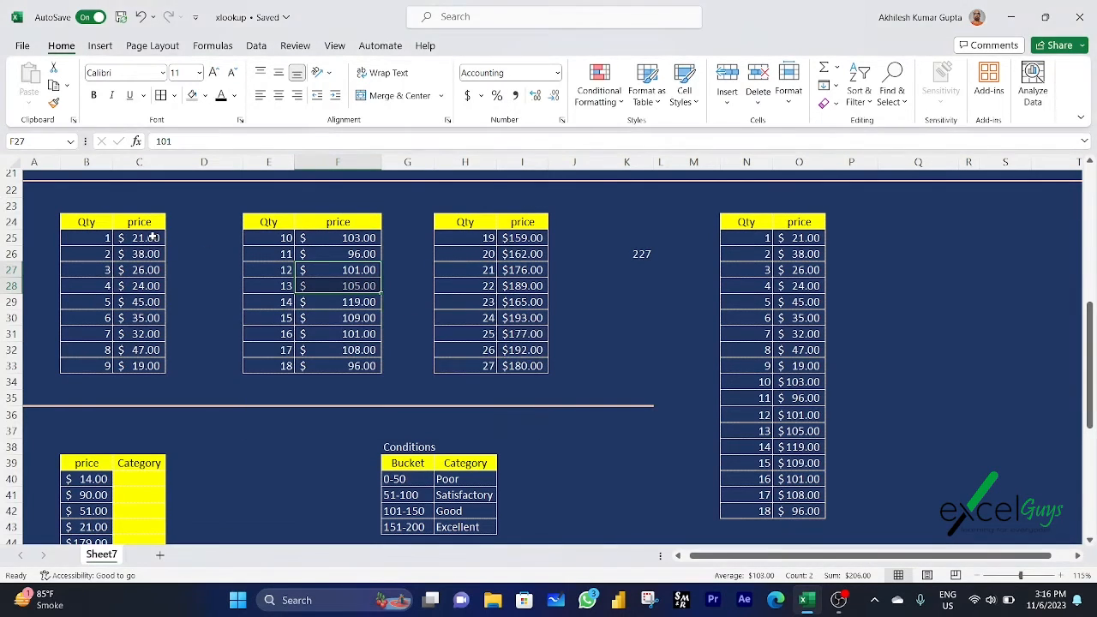
left_click(150, 237, "ctrl")
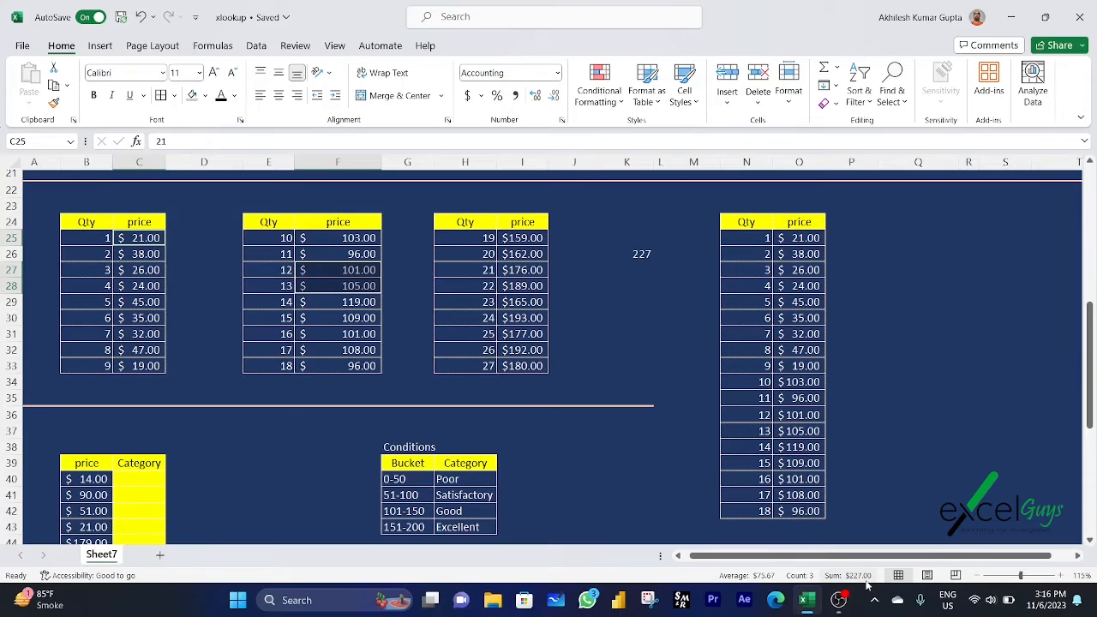
Edit the K26 formula to replace the comma between C25 and CHOOSE with a colon, so SUM uses one continuous range
left_click(642, 255)
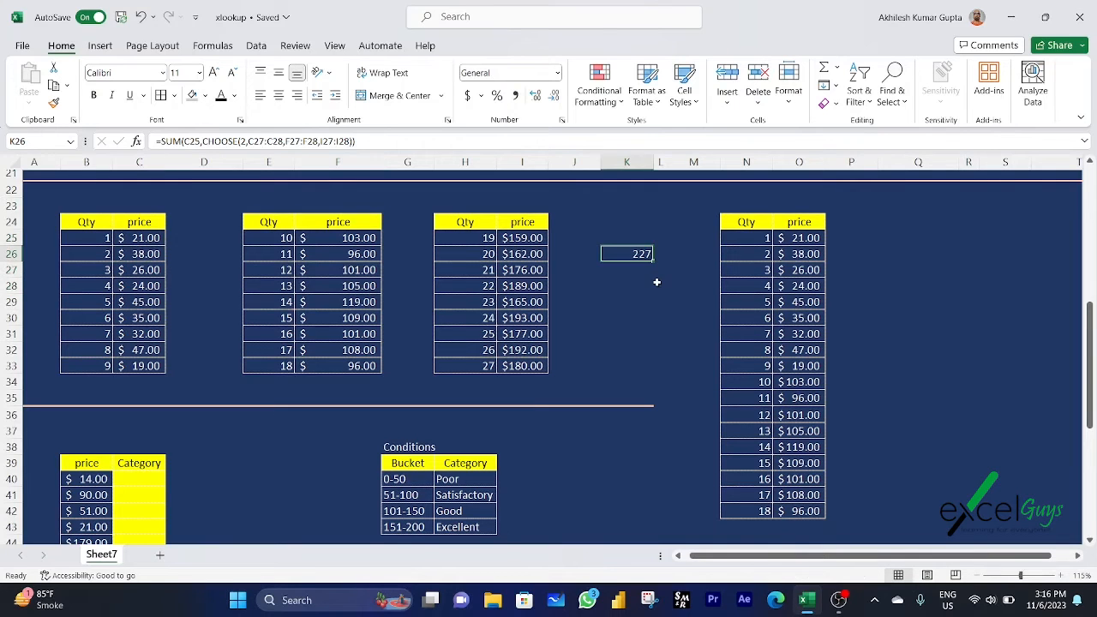
left_click(202, 141)
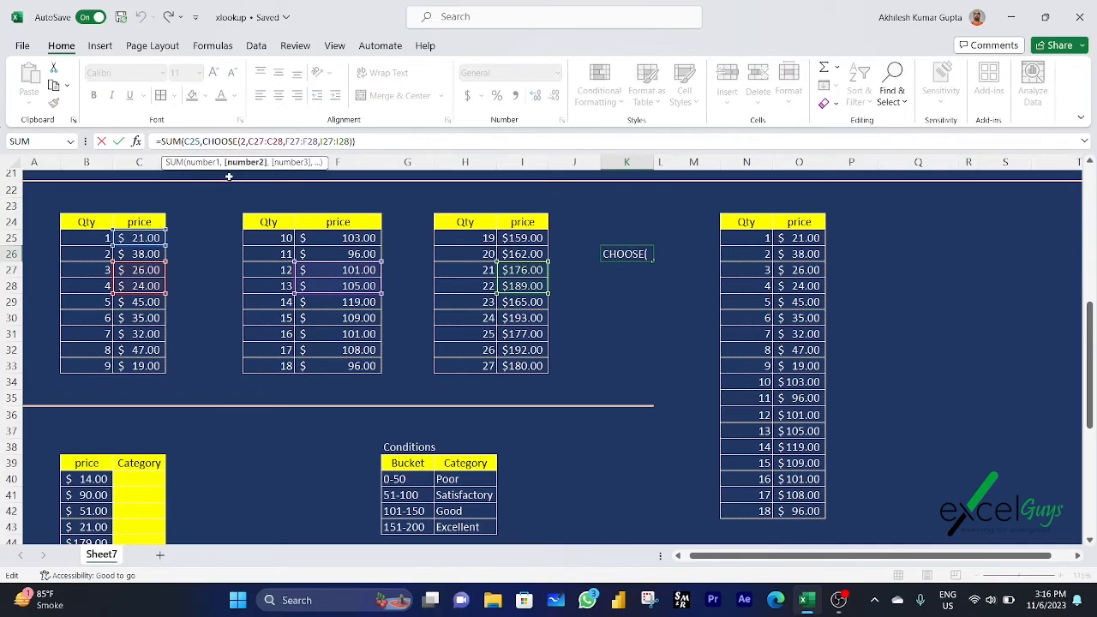
key("BackSpace")
type(":")
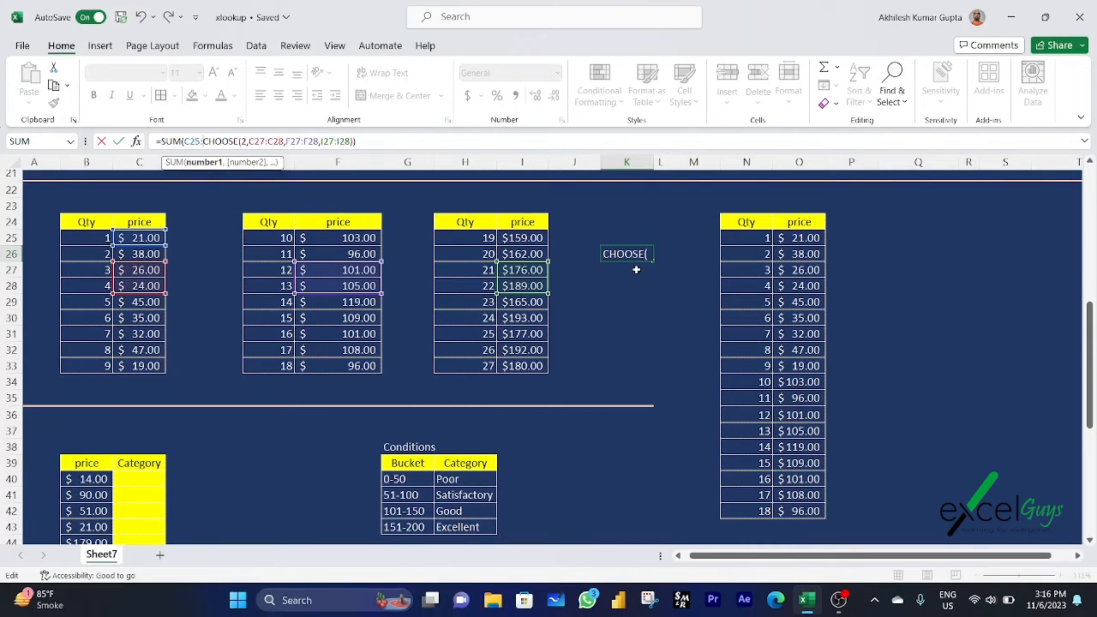
key("Return")
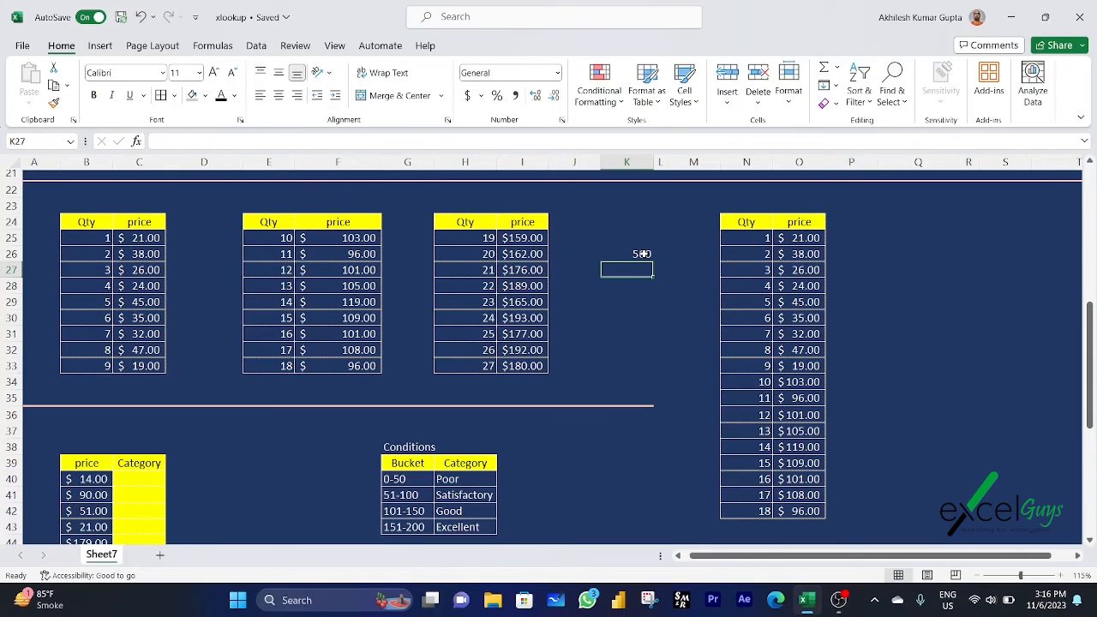
Check the K26 result by selecting C25:F28 and reading its sum, and review the formula
left_click(643, 254)
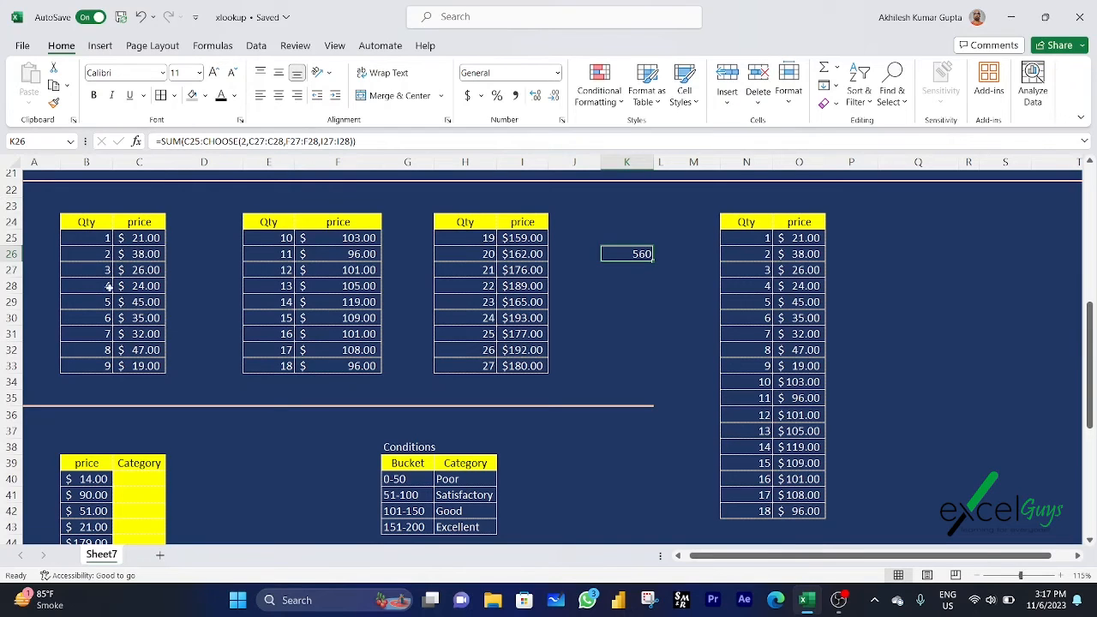
left_click(348, 288)
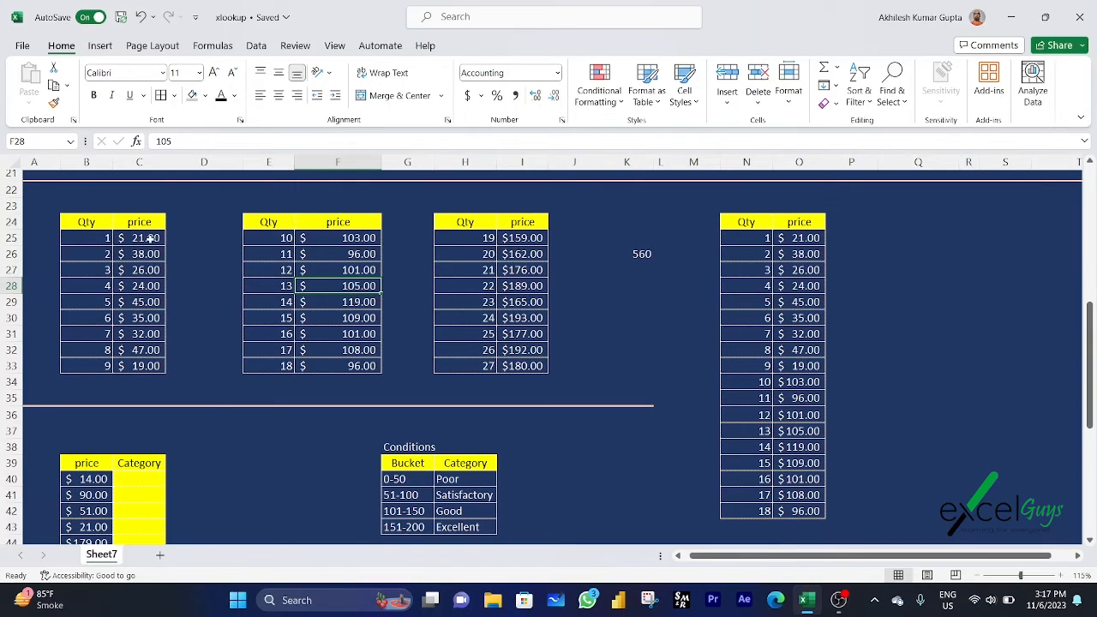
left_click_drag(144, 239, 334, 286)
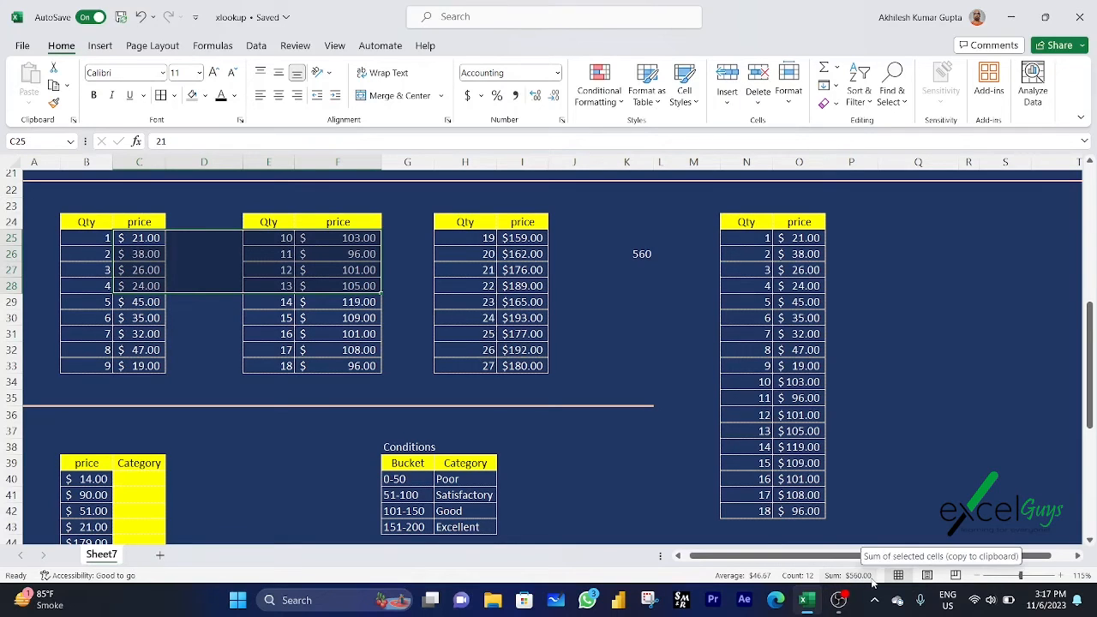
left_click(643, 255)
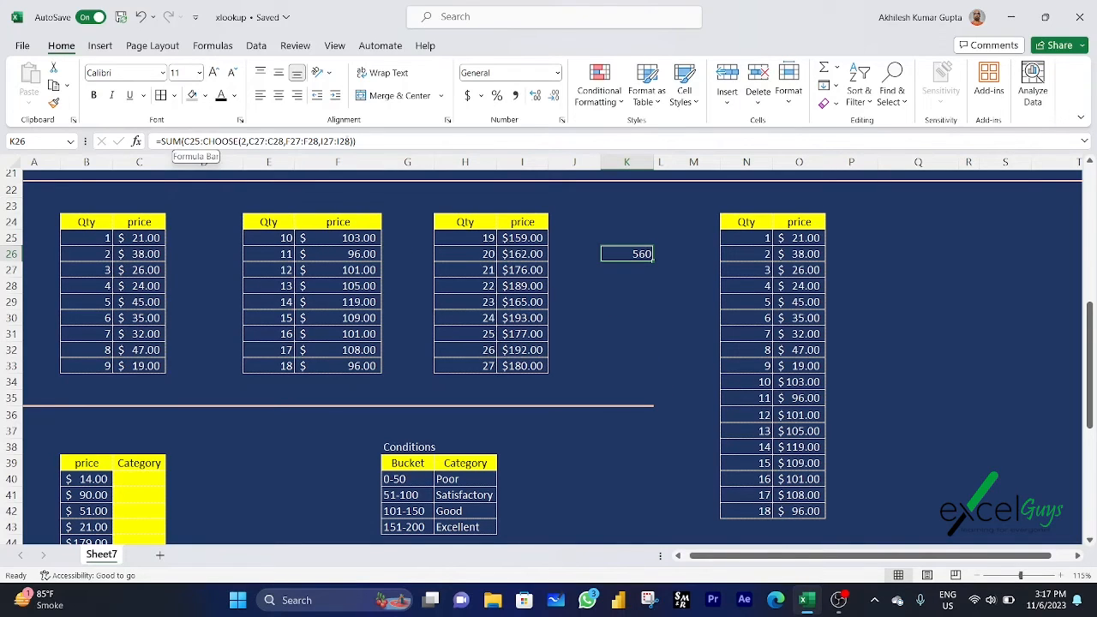
Start a SUM formula in Q26 with a nested CHOOSE that uses index 3
left_click_drag(806, 240, 804, 510)
left_click(881, 251)
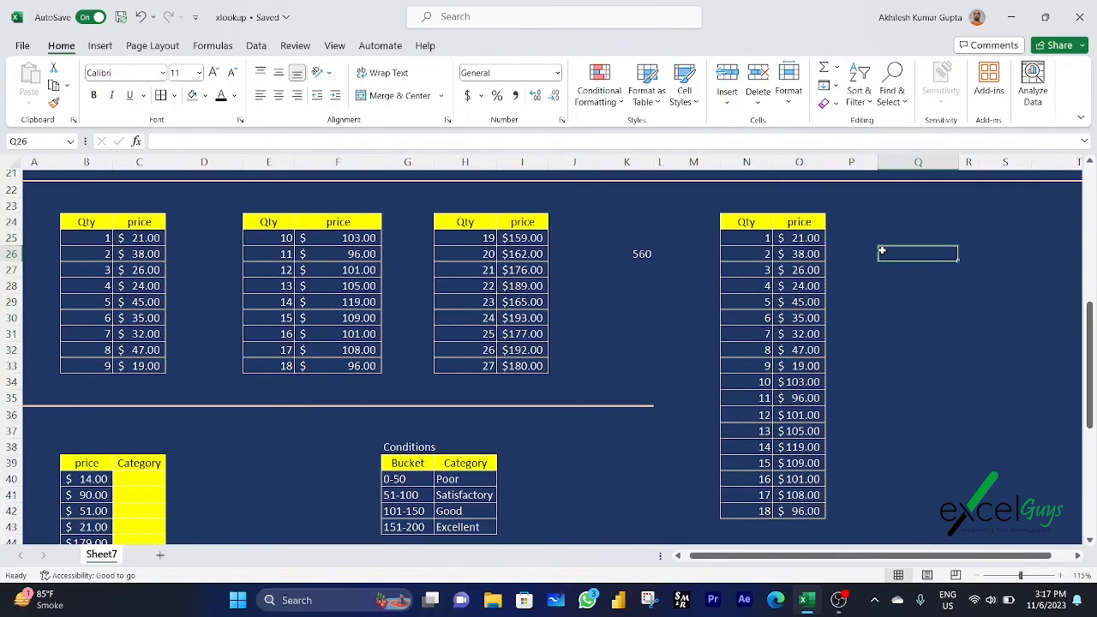
type("=")
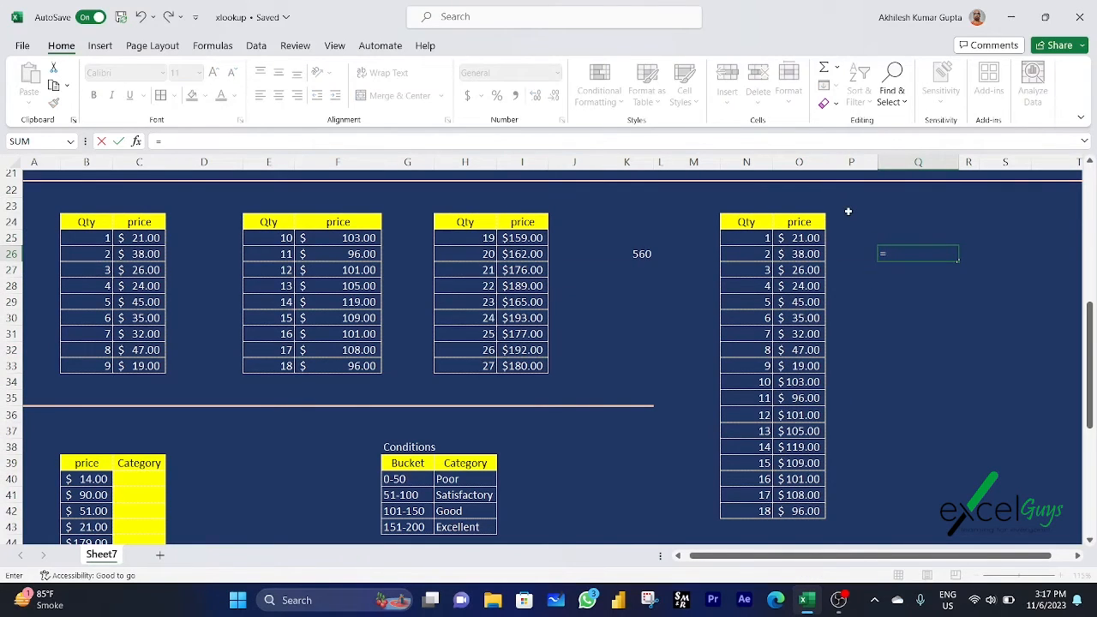
type("sum")
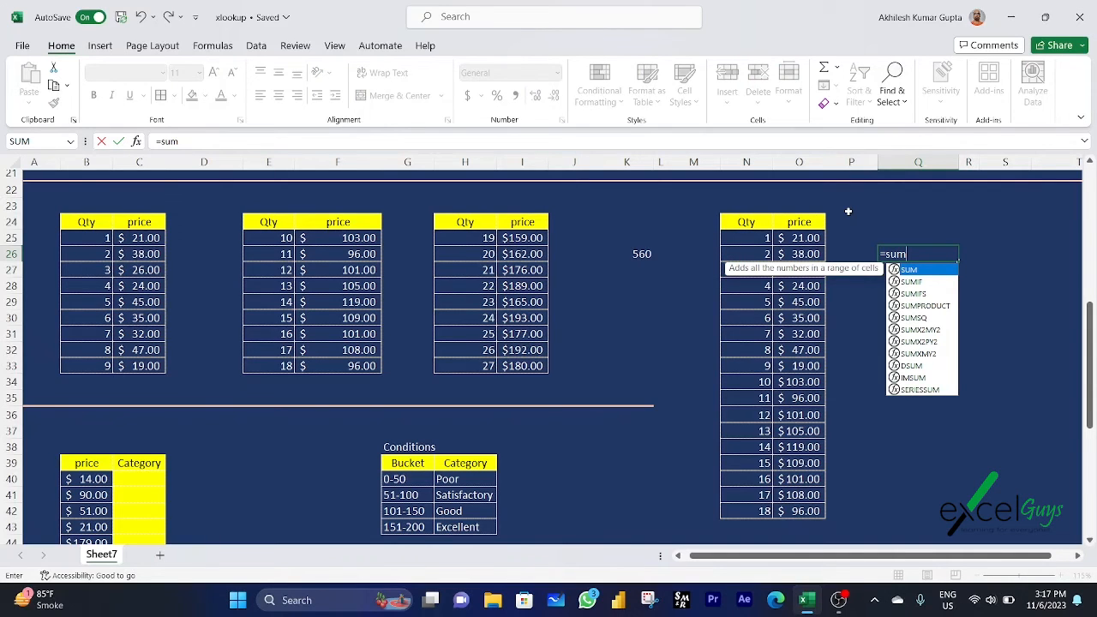
key("Tab")
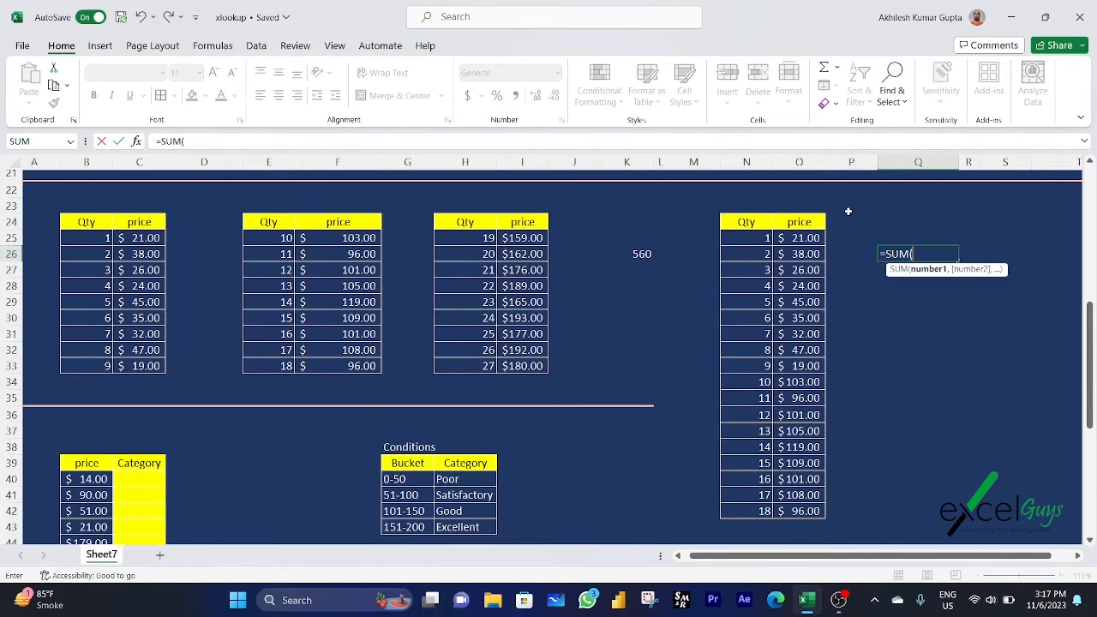
type("c")
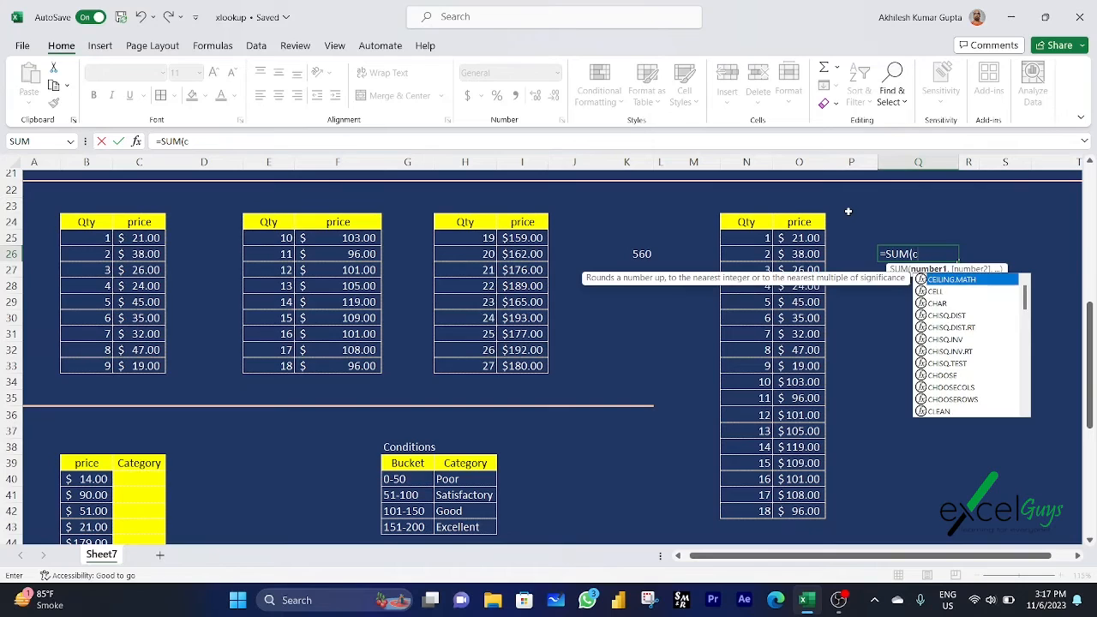
type("ho")
key("Tab")
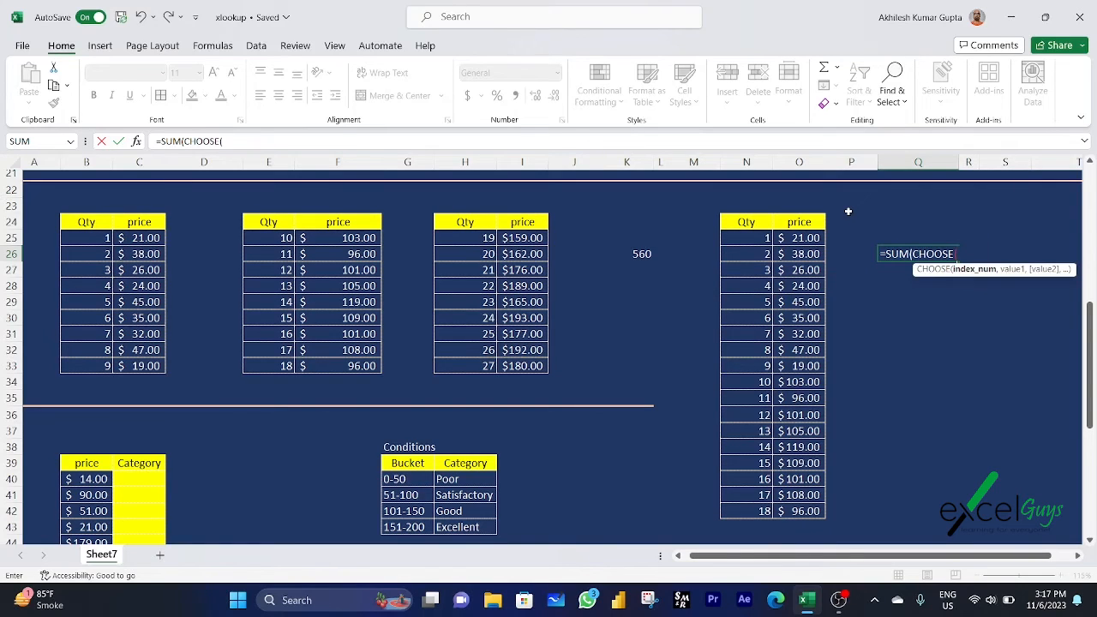
type("3,")
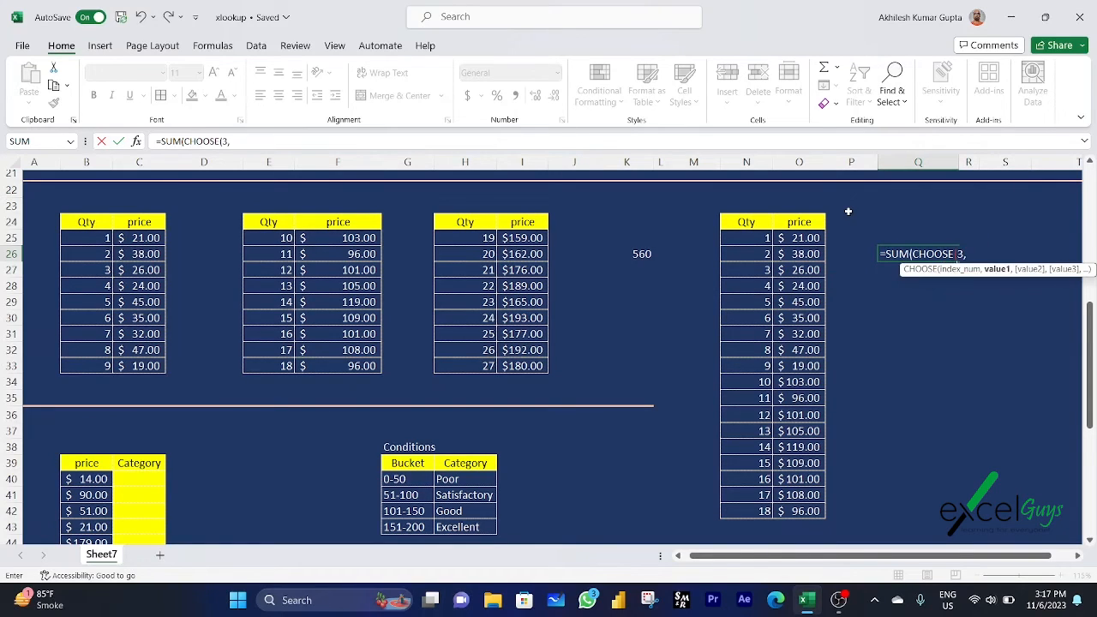
Complete the Q26 formula with the CHOOSE ranges O25:O27, O30:O32 and O36:O38
left_click_drag(812, 237, 812, 264)
type(",")
left_click_drag(819, 317, 814, 350)
type(",")
left_click_drag(810, 413, 808, 440)
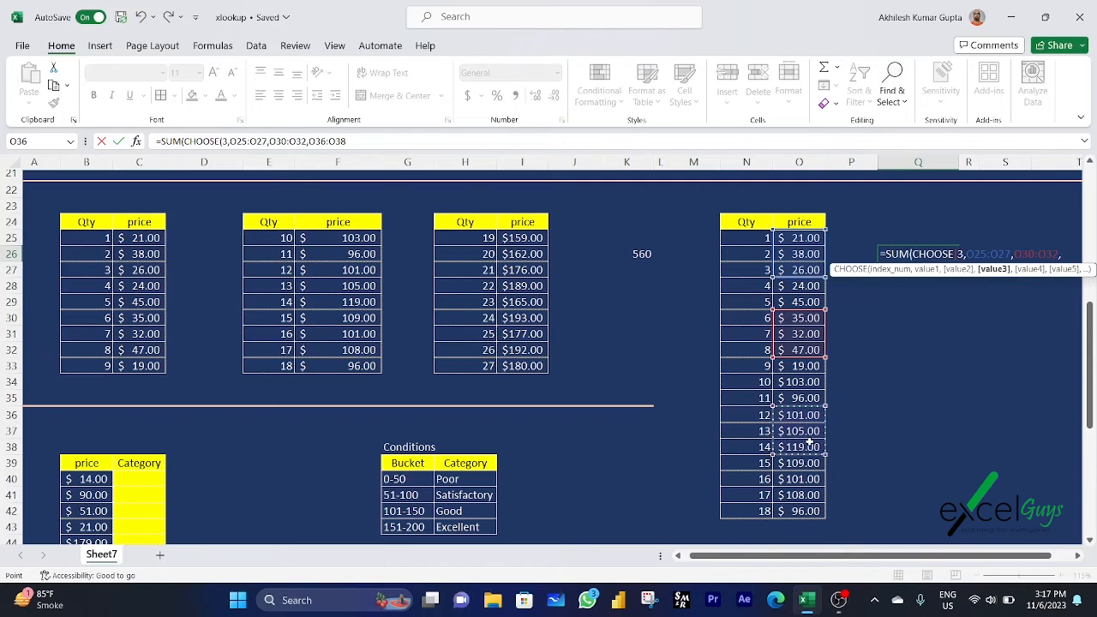
type(")")
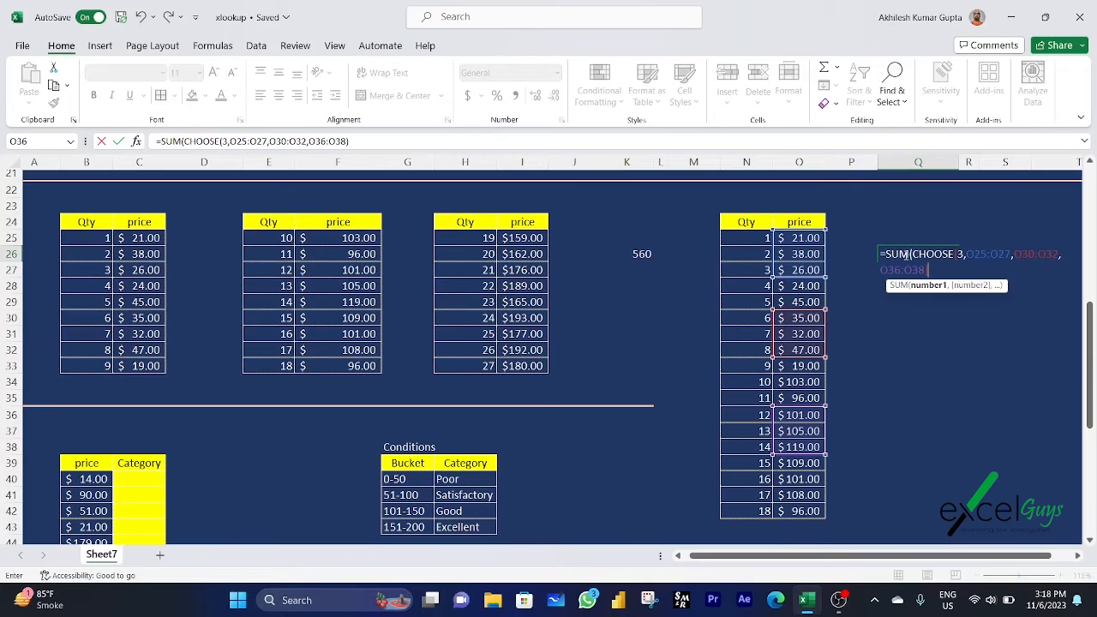
key("Return")
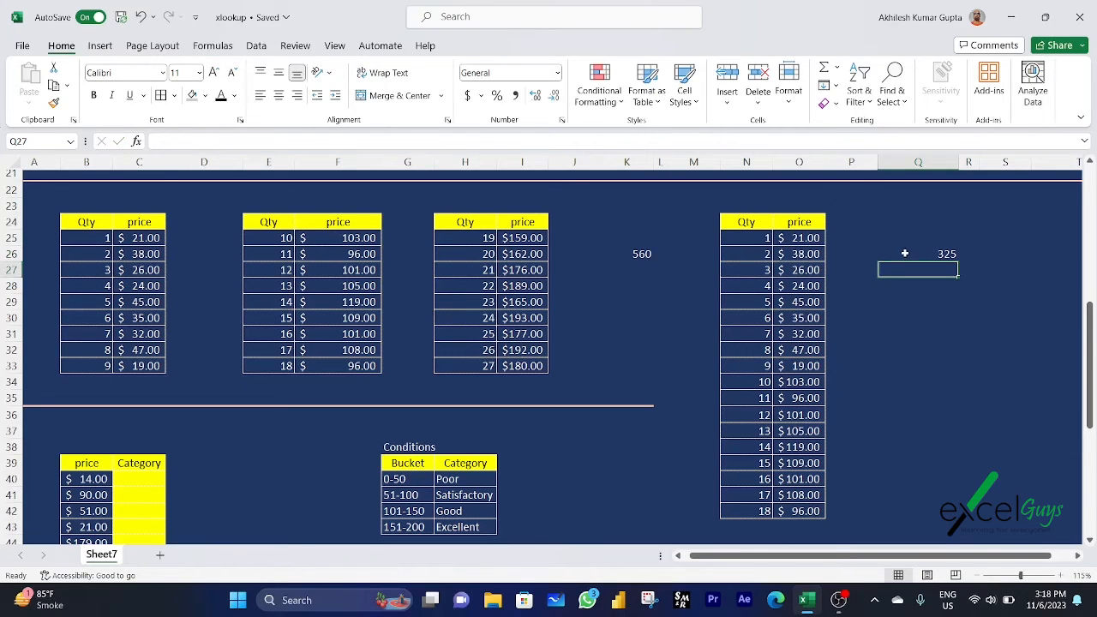
Review the Q26 formula's arguments and check its result by selecting O36:O38 and reading the sum
left_click(924, 254)
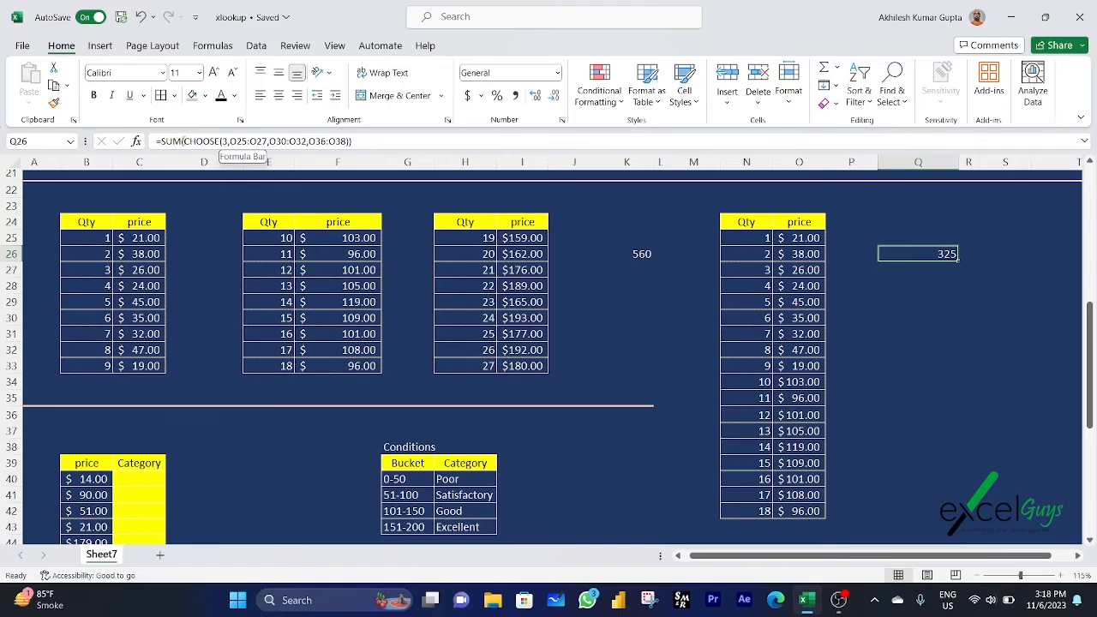
left_click(225, 142)
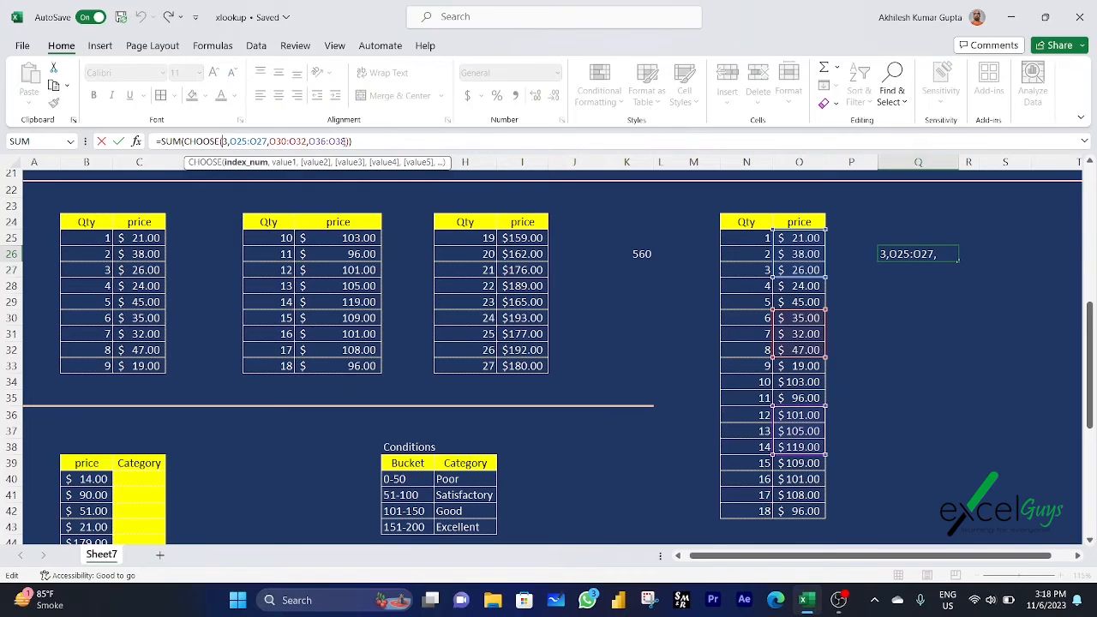
key("ctrl+Return")
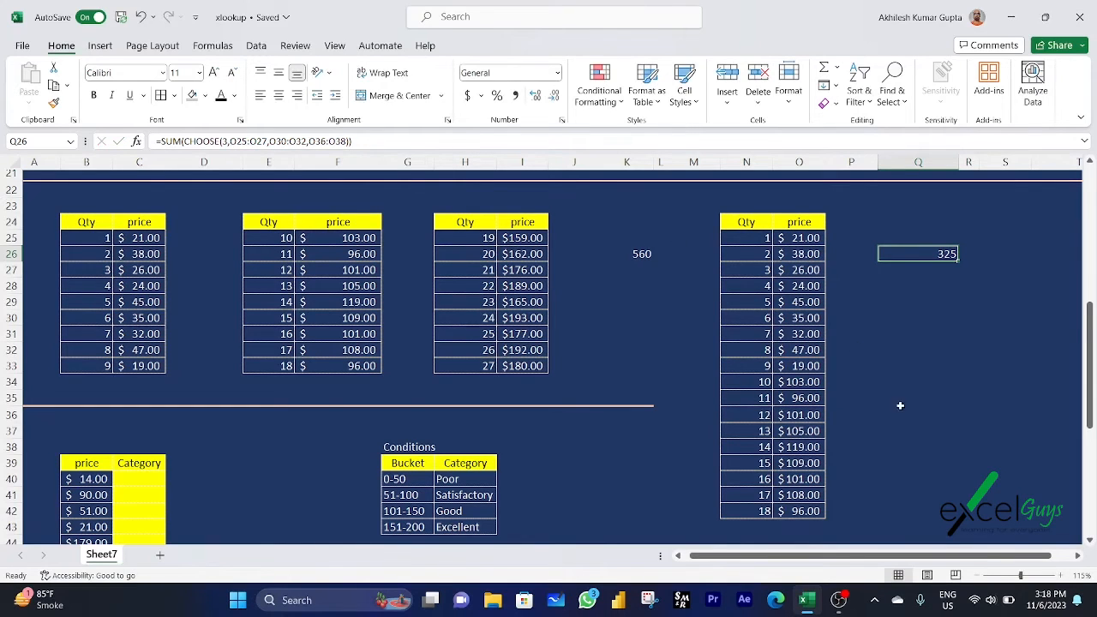
left_click(797, 415)
key("shift+Down")
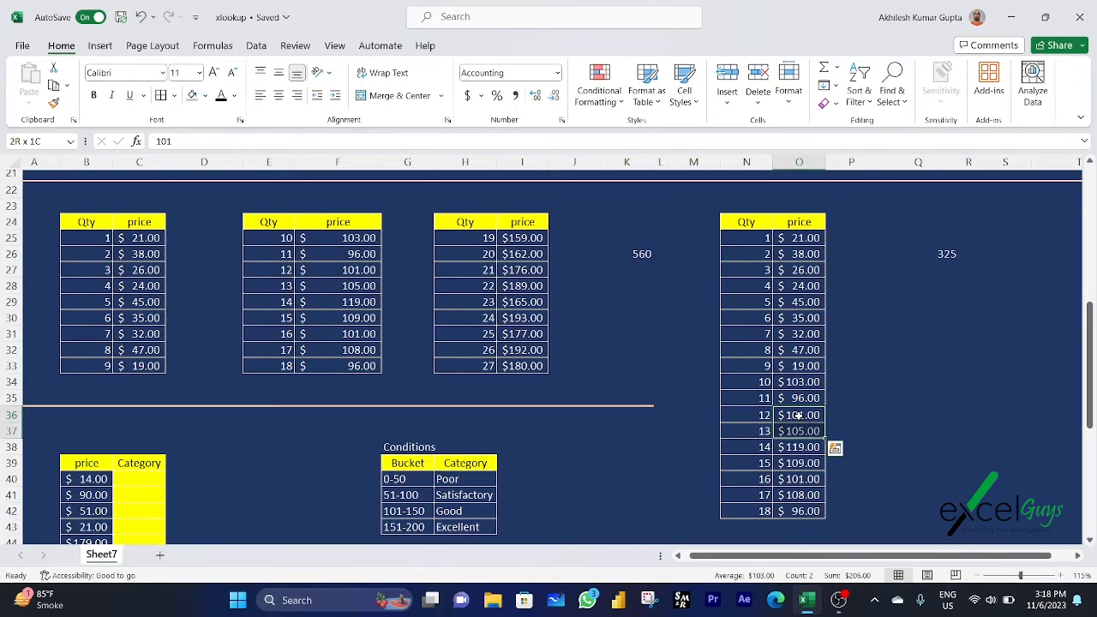
key("shift+Down")
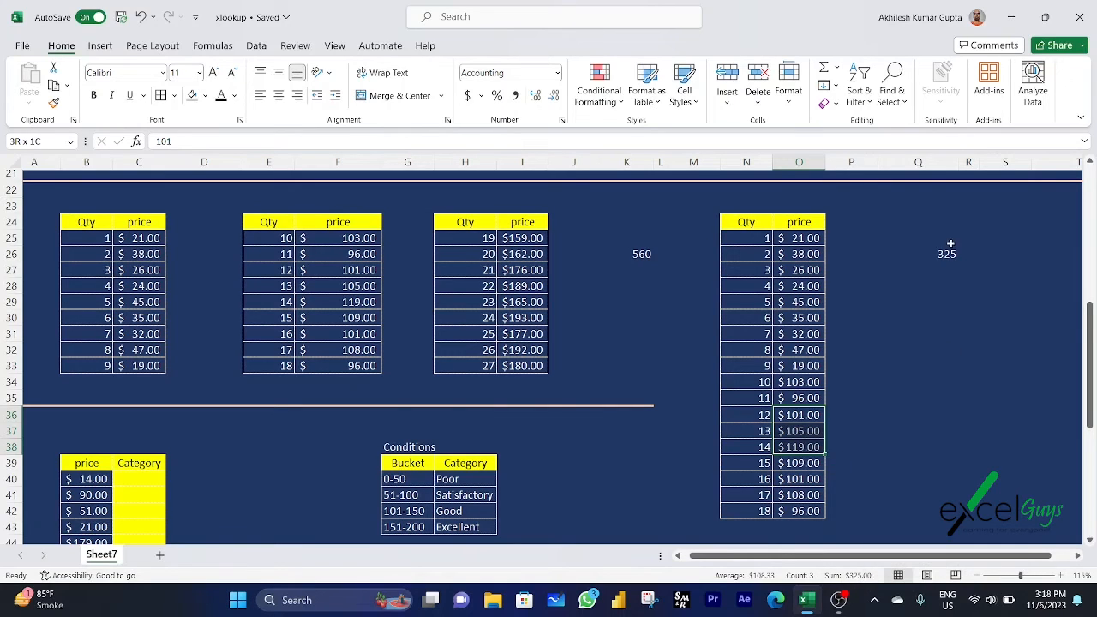
left_click(946, 255)
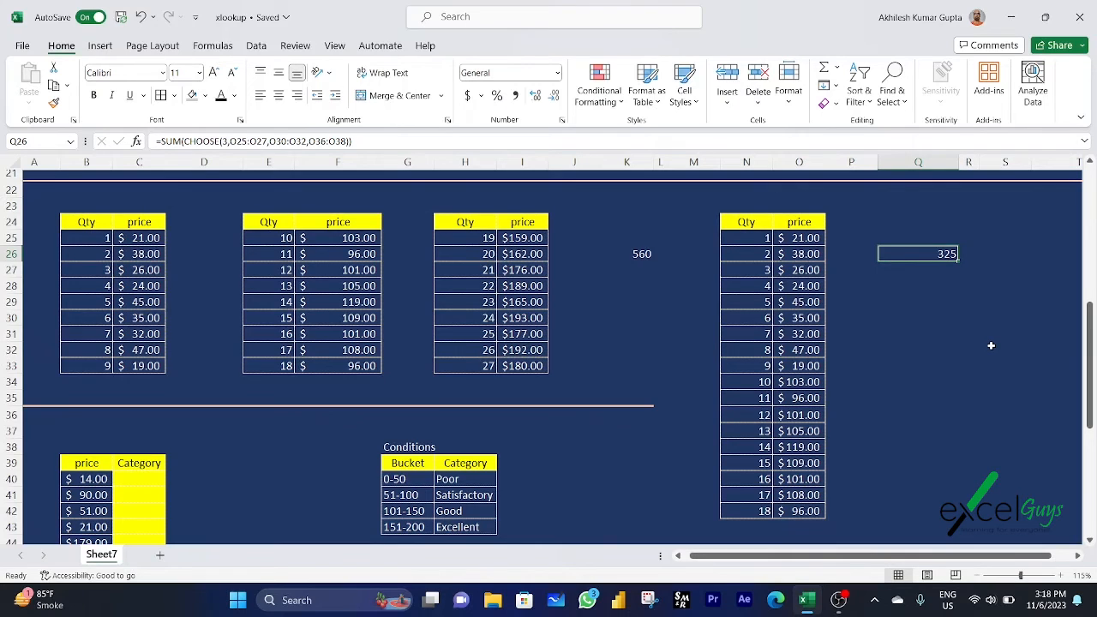
Review the CHOOSE syntax, the color example and the K26 formula on the sheet
scroll(991, 346, "up", 2)
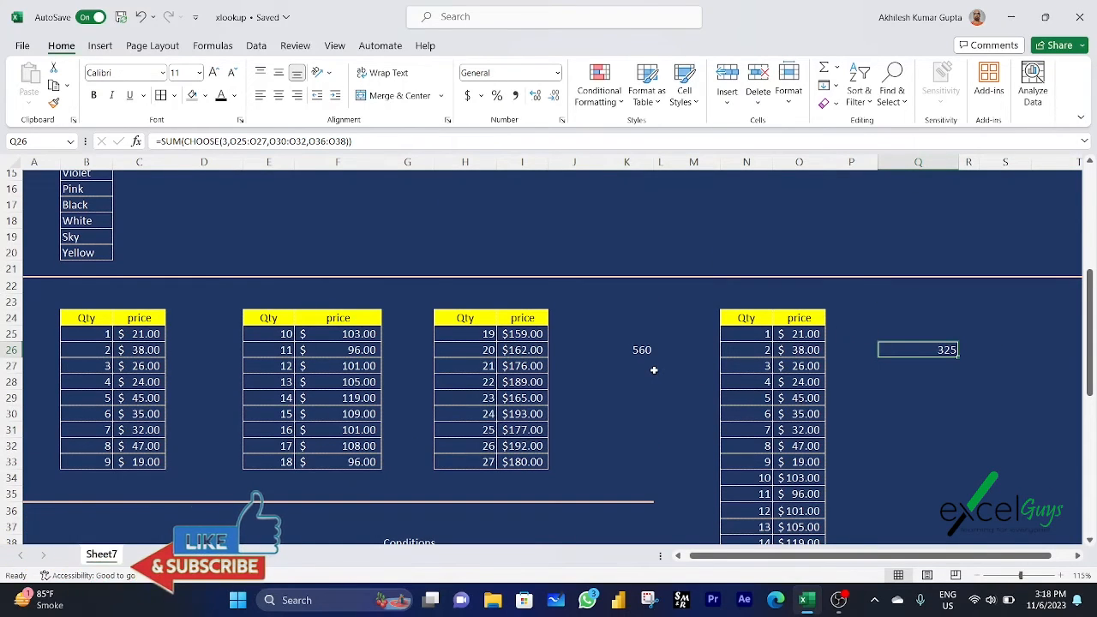
scroll(654, 369, "up", 4)
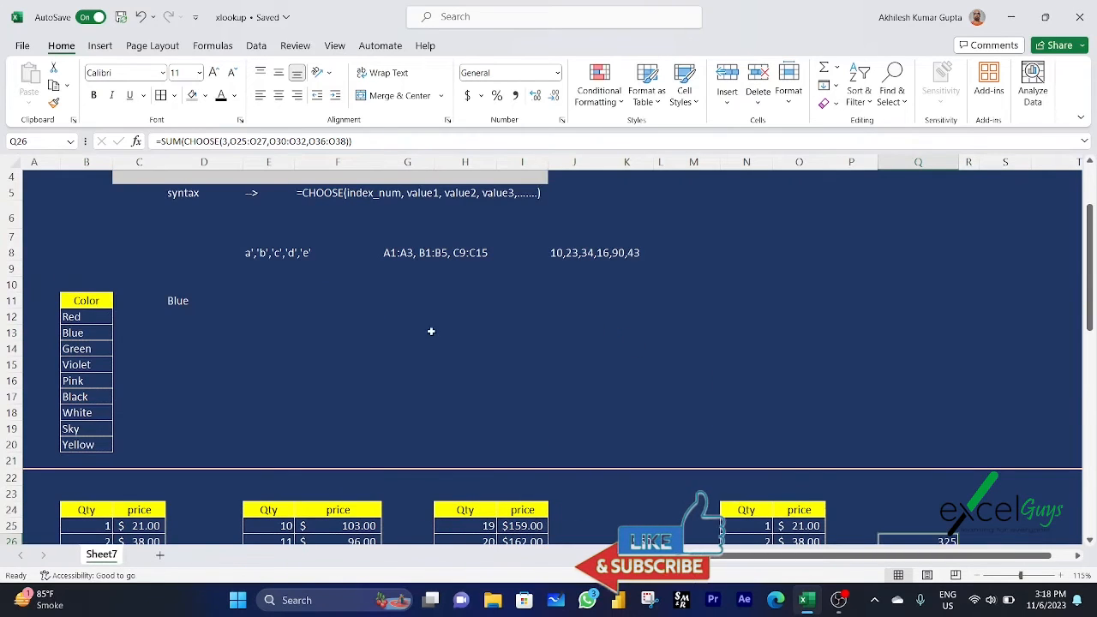
scroll(409, 334, "up", 1)
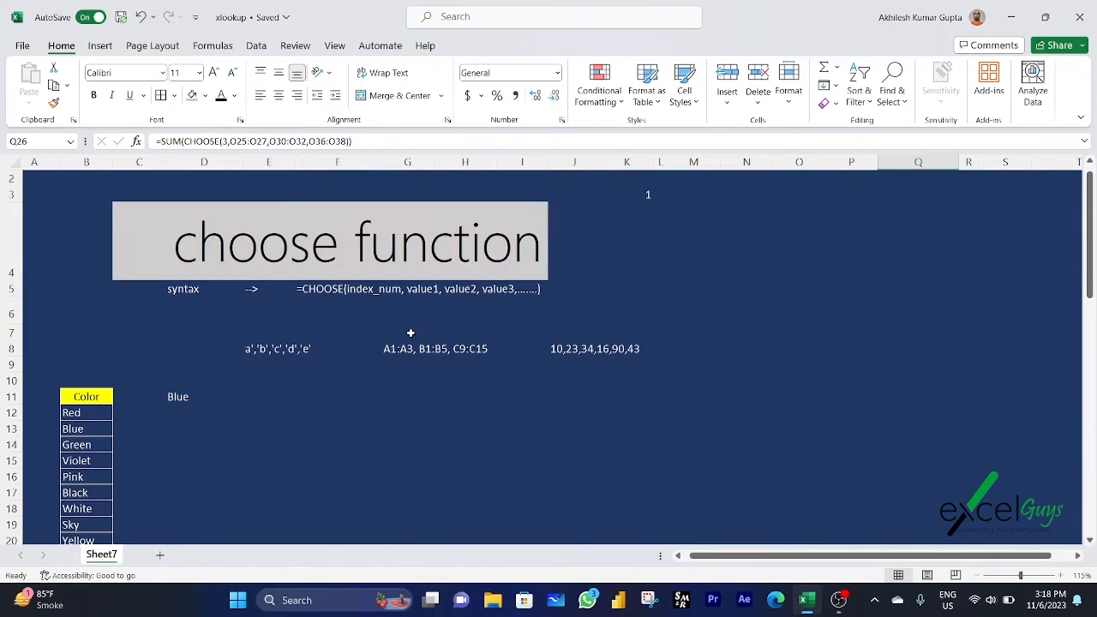
scroll(410, 368, "down", 1)
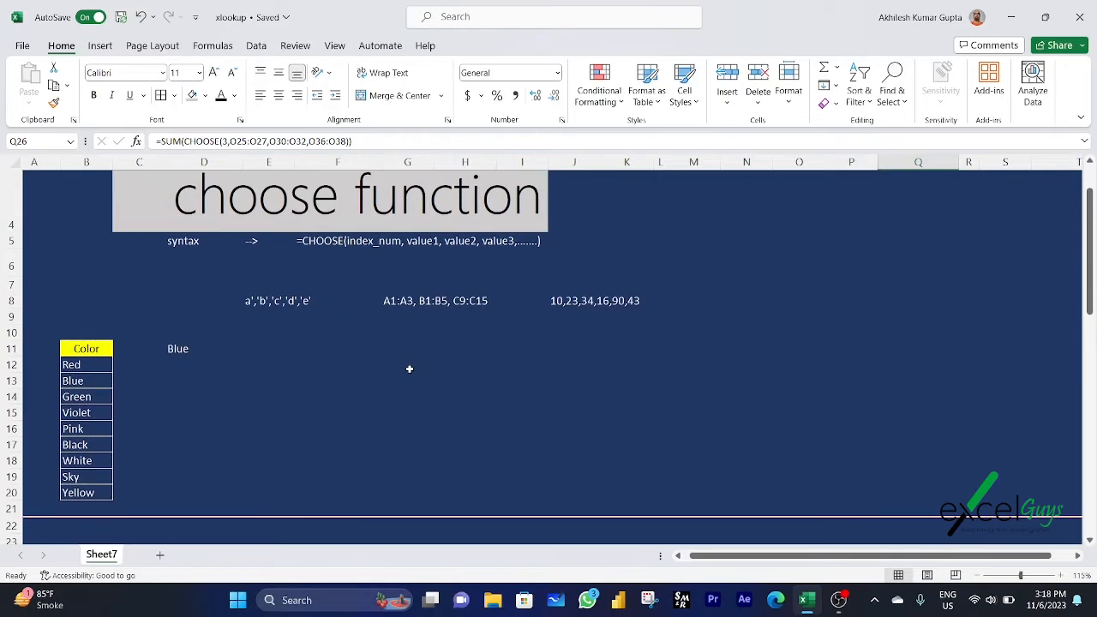
scroll(410, 368, "down", 6)
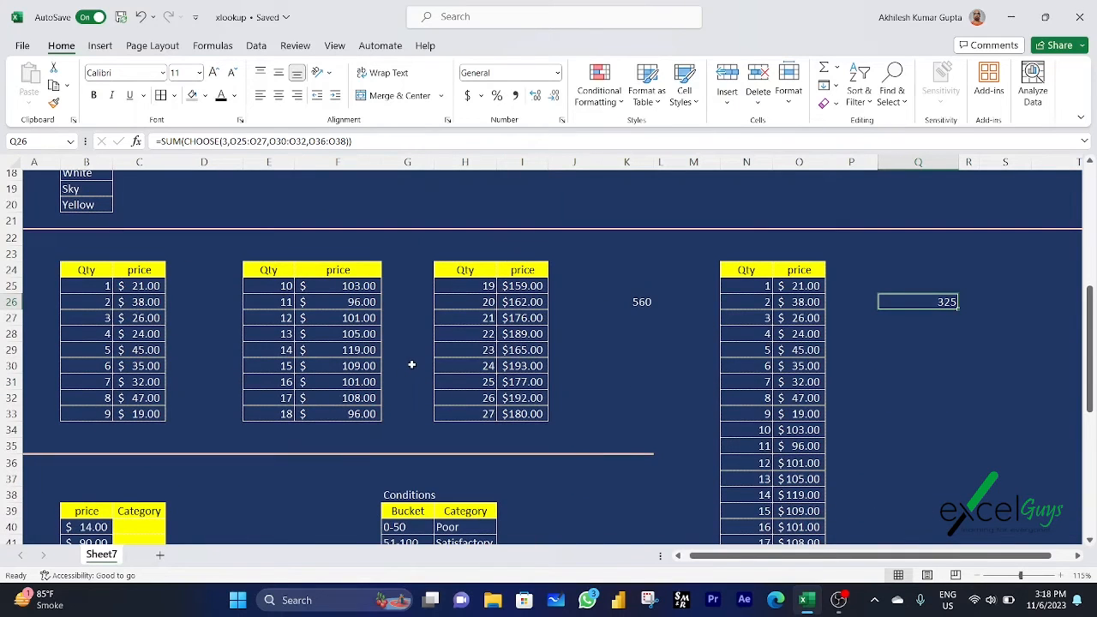
scroll(412, 361, "down", 1)
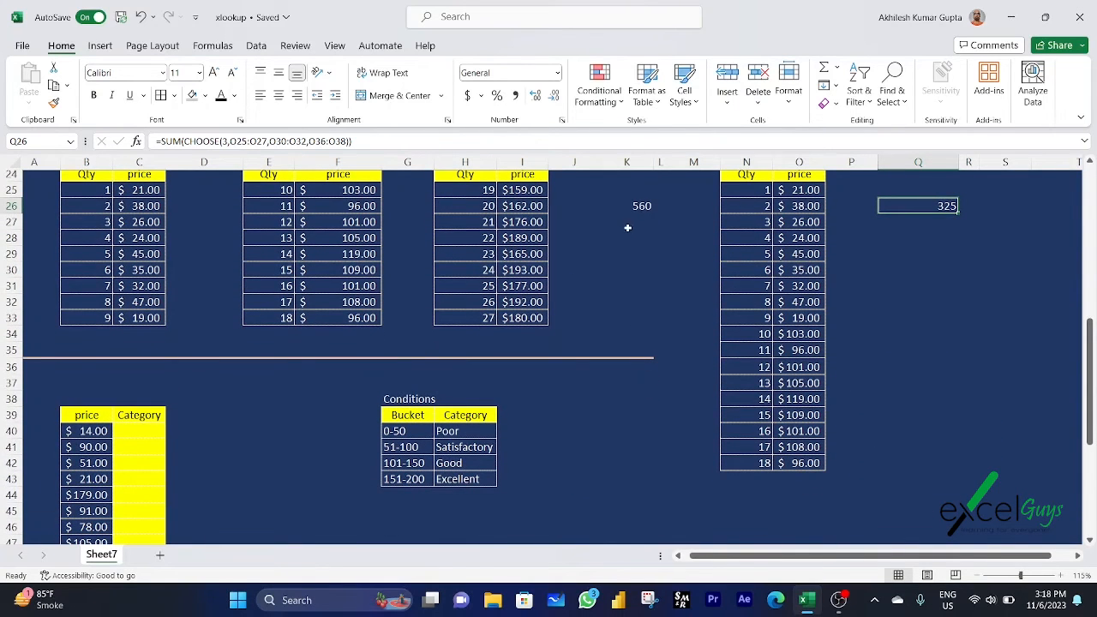
left_click(641, 206)
scroll(691, 253, "up", 2)
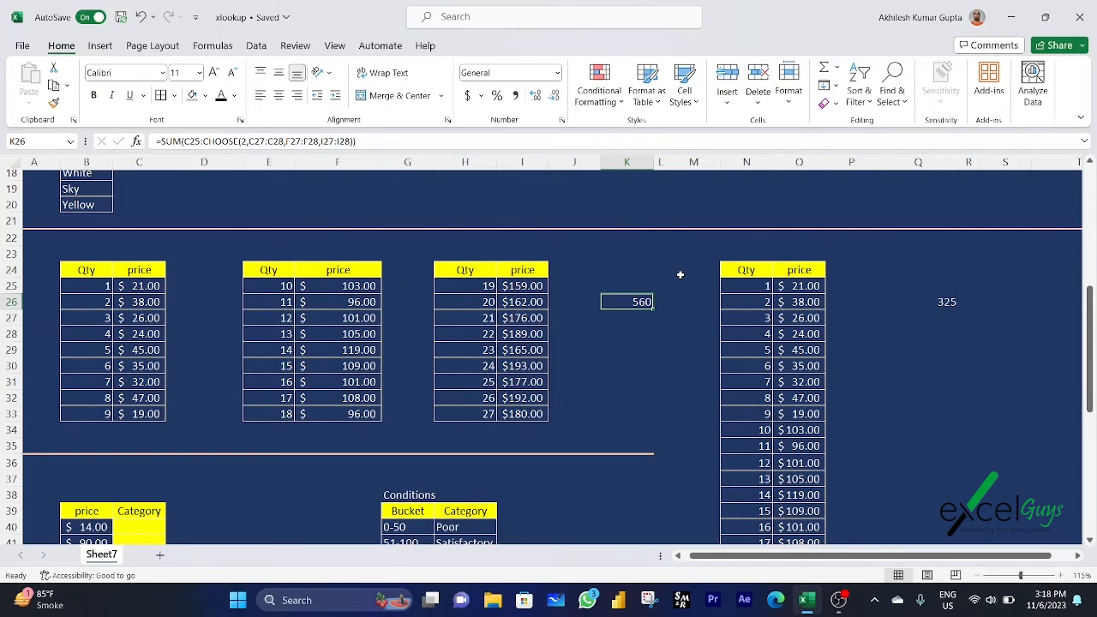
scroll(671, 293, "down", 2)
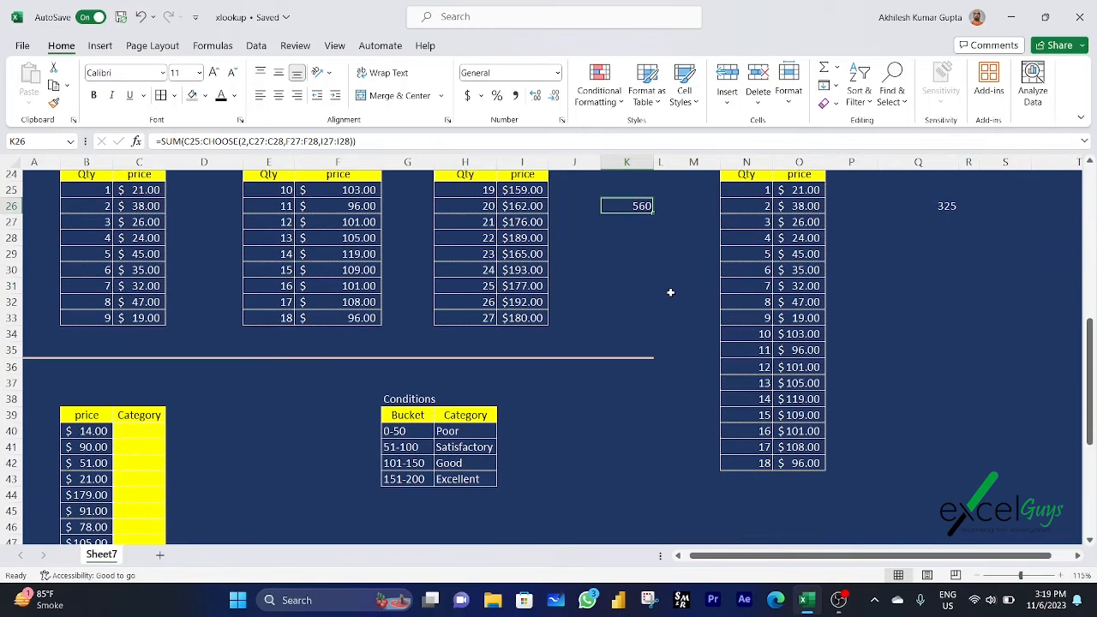
Examine the price and Category table in B39:C48, including its prices in B40:B48
scroll(668, 291, "down", 3)
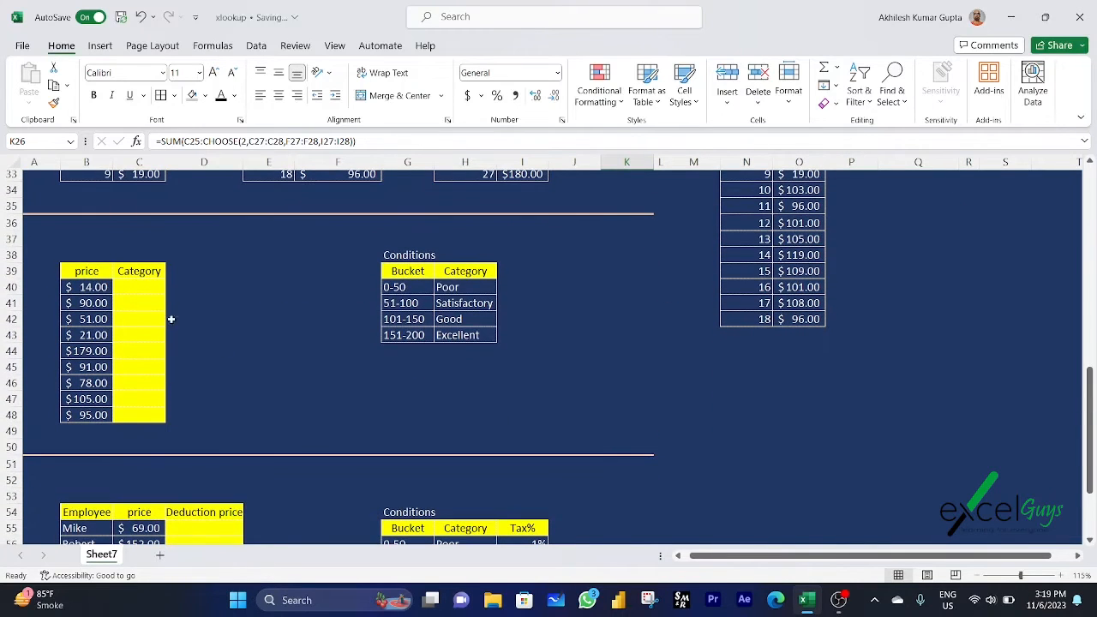
left_click_drag(85, 271, 141, 415)
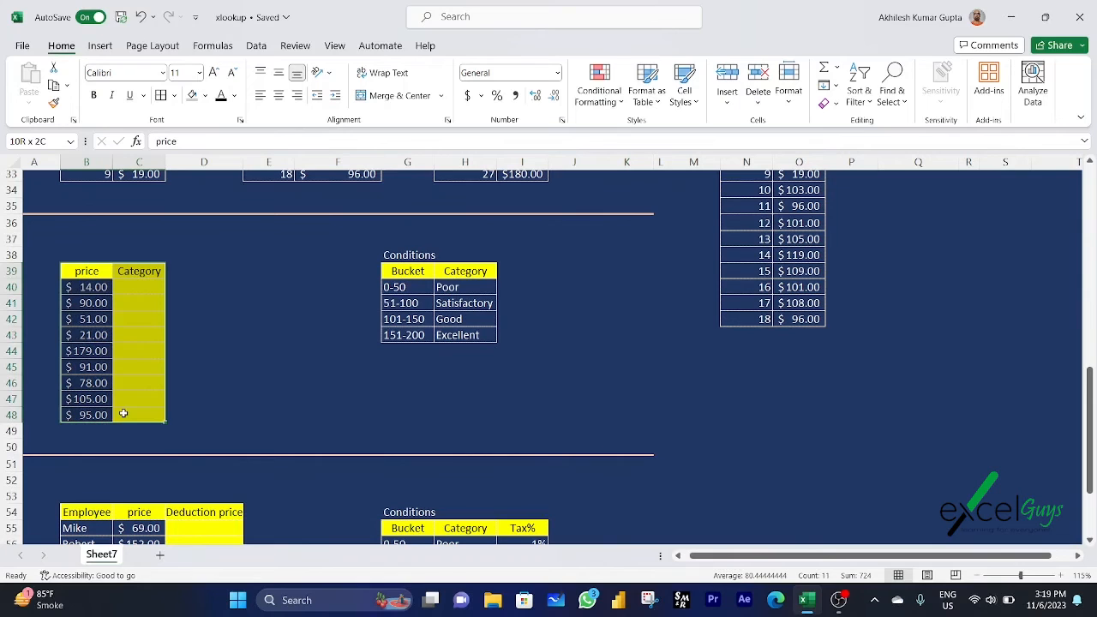
left_click_drag(87, 287, 87, 415)
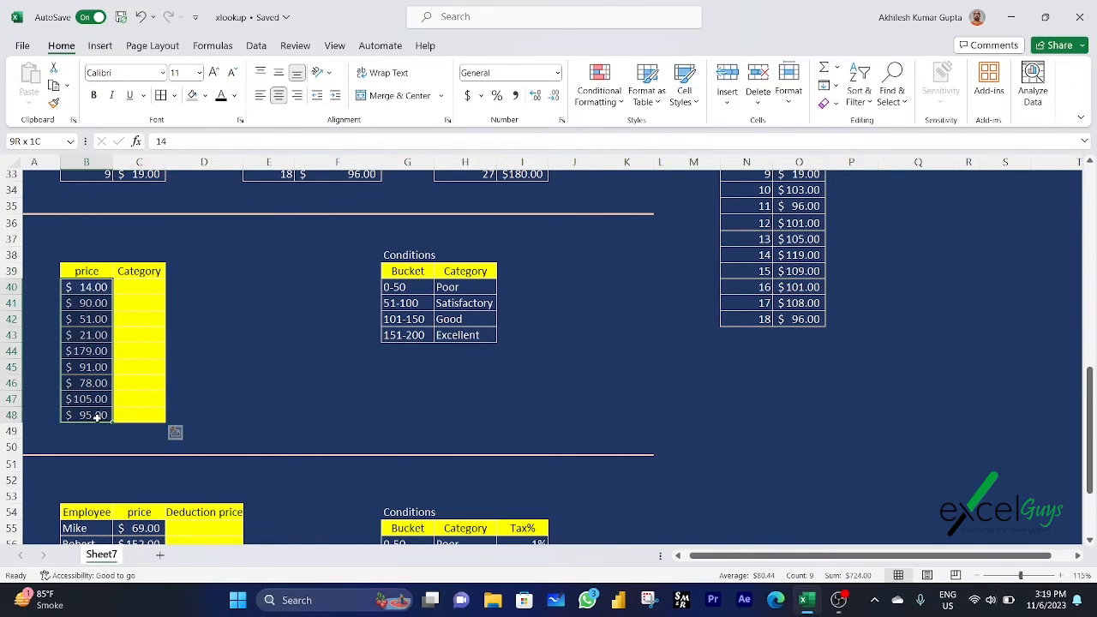
Examine the Conditions table in G39:H43 alongside the prices in B40:B48, covering its buckets and categories
left_click_drag(394, 272, 463, 334)
left_click_drag(91, 287, 89, 413)
left_click_drag(390, 290, 396, 337)
left_click_drag(457, 290, 460, 336)
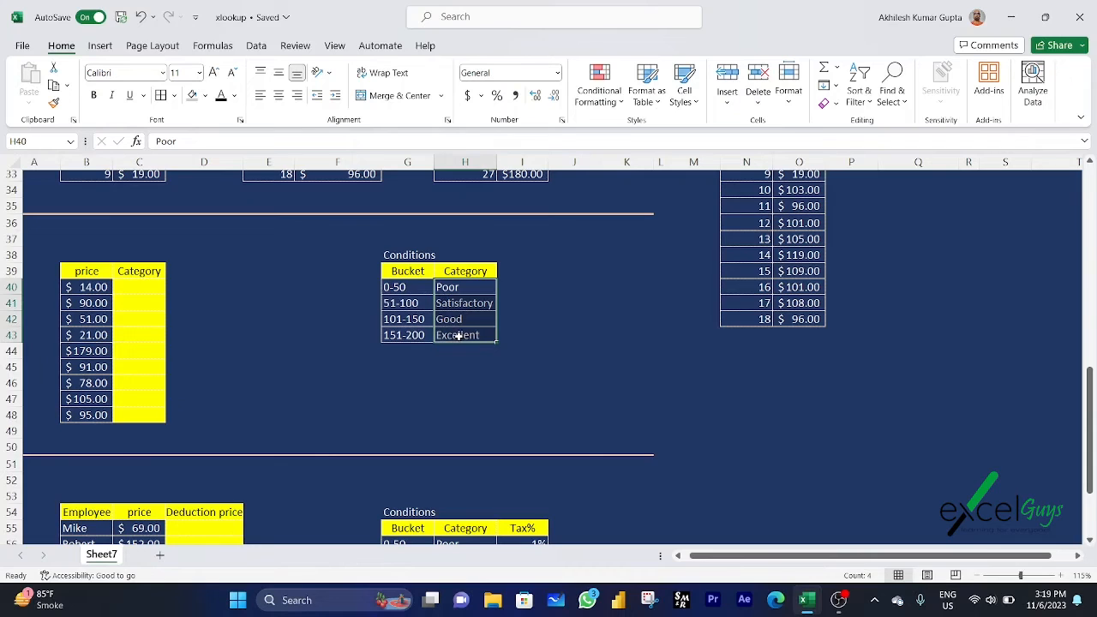
Start a CHOOSE formula in C40 whose index number adds the conditions (B40>0) and (B40>=51)
left_click(129, 287)
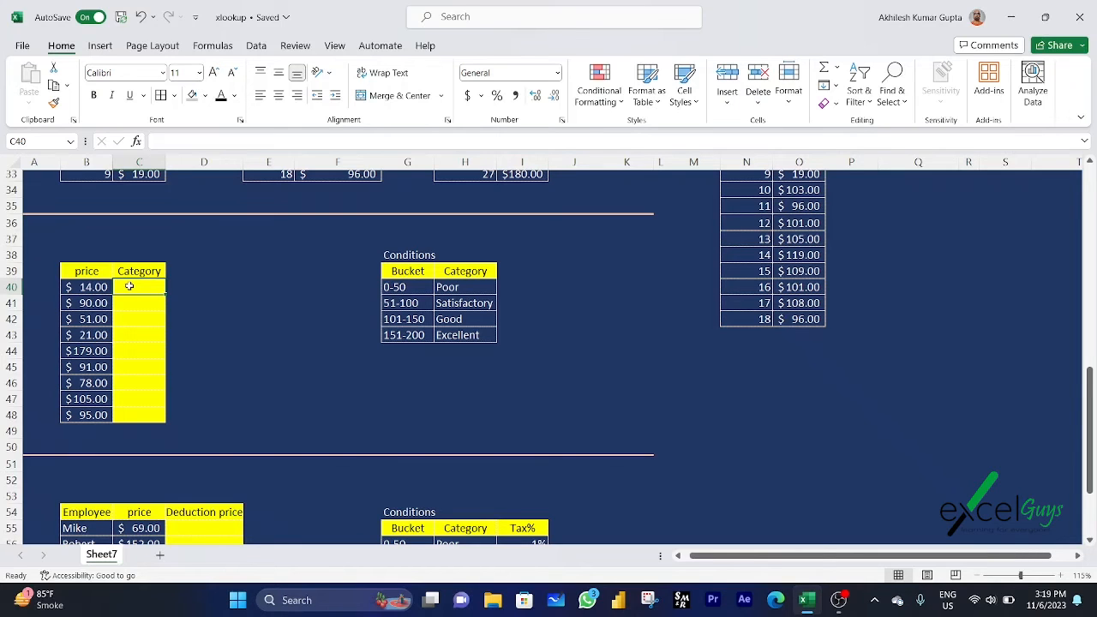
type("=cho")
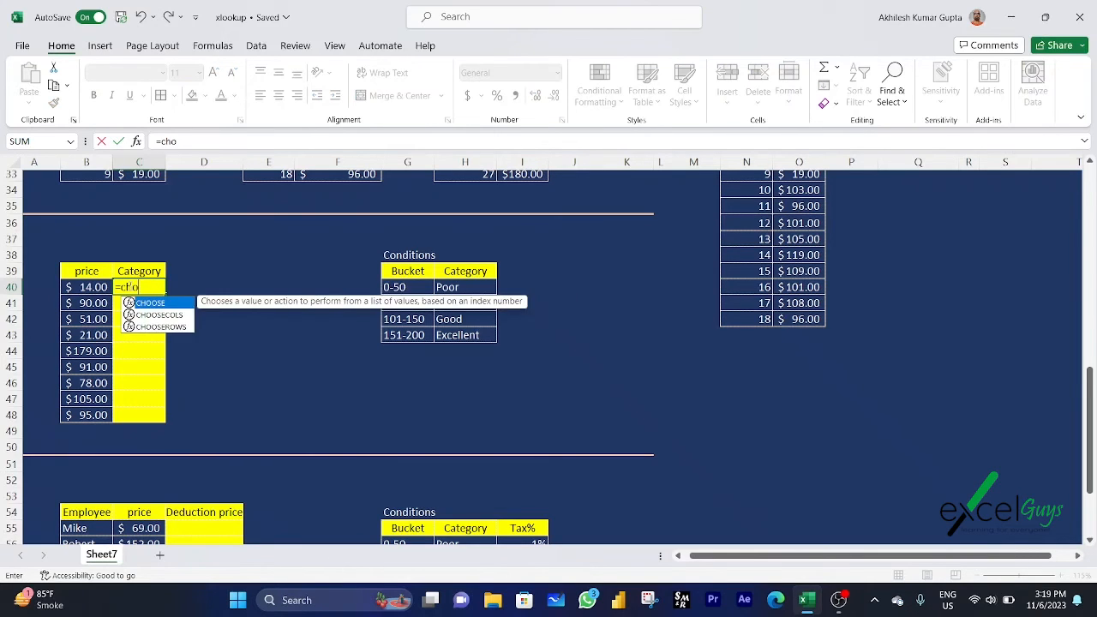
key("Tab")
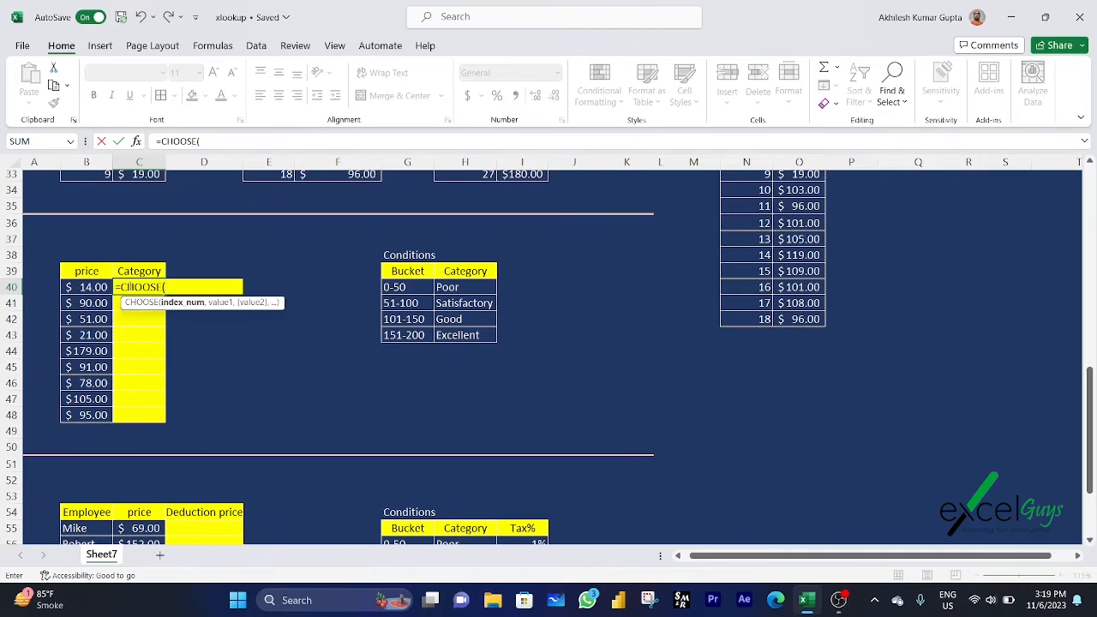
left_click(92, 287)
type(">0")
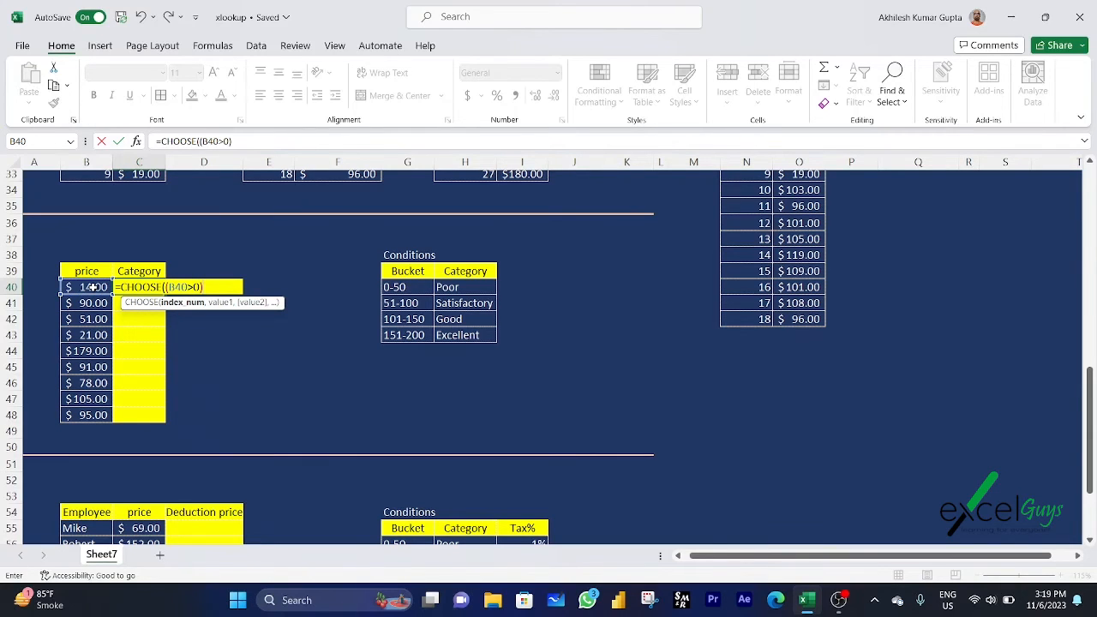
type(")+(")
left_click(92, 287)
type(">=51)+")
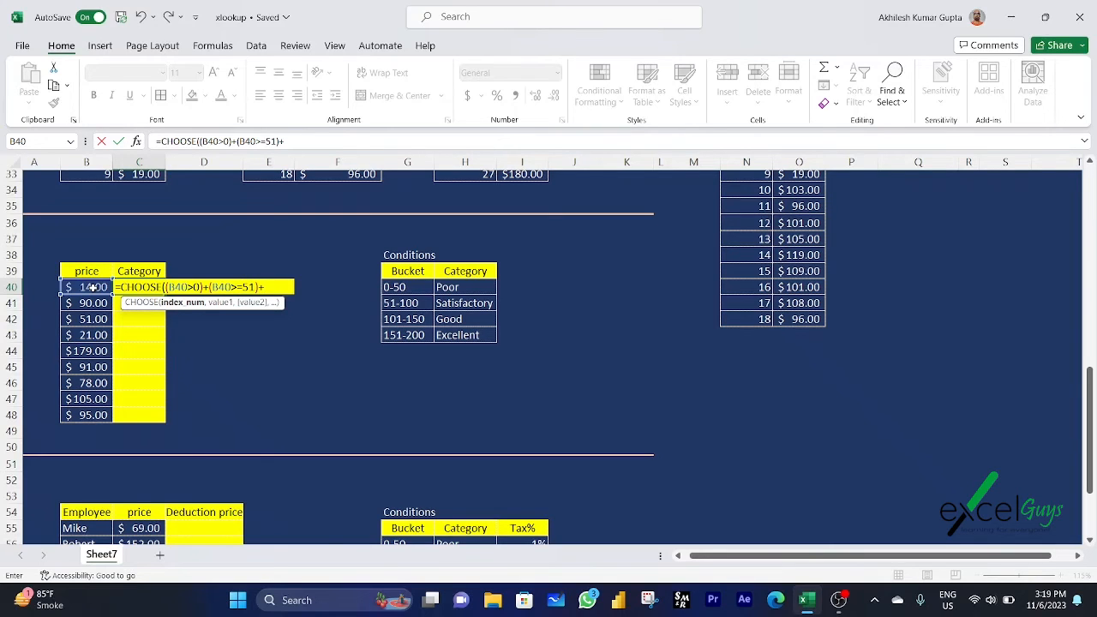
Complete the C40 formula's index number by adding the conditions (B40>=101) and (B40>=151)
type("(")
left_click(92, 287)
type(">=101)+(")
left_click(92, 288)
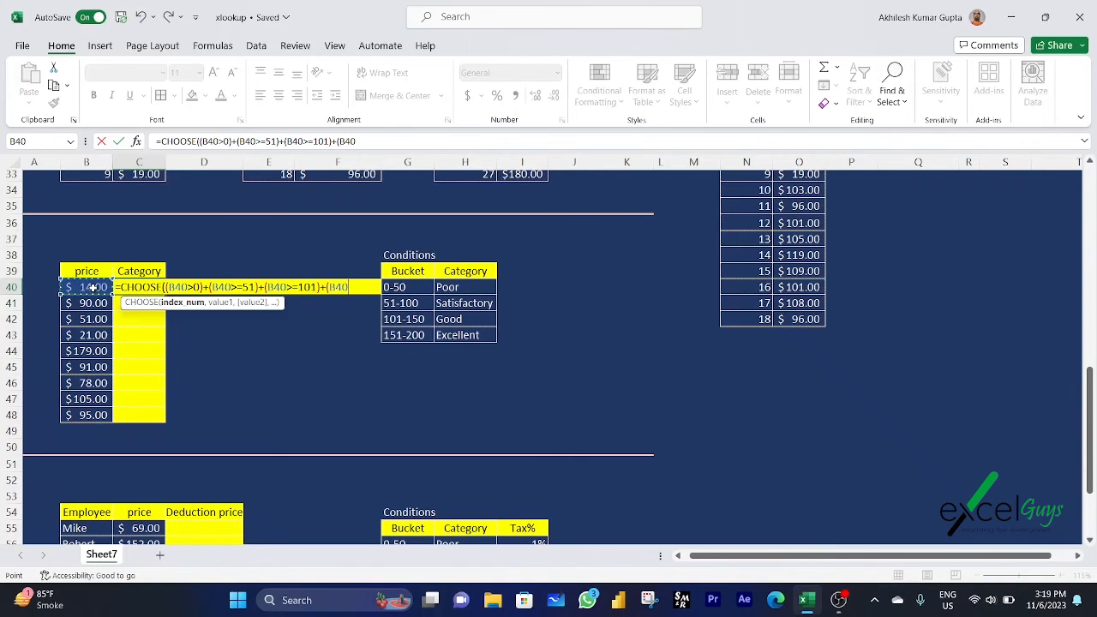
type(">=151)")
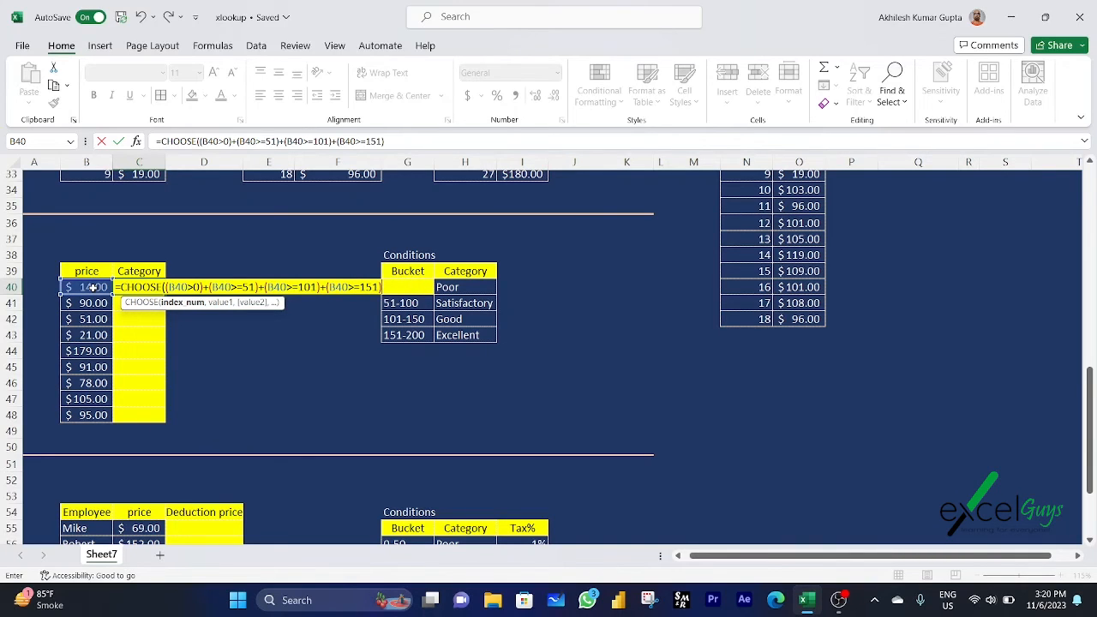
type(",")
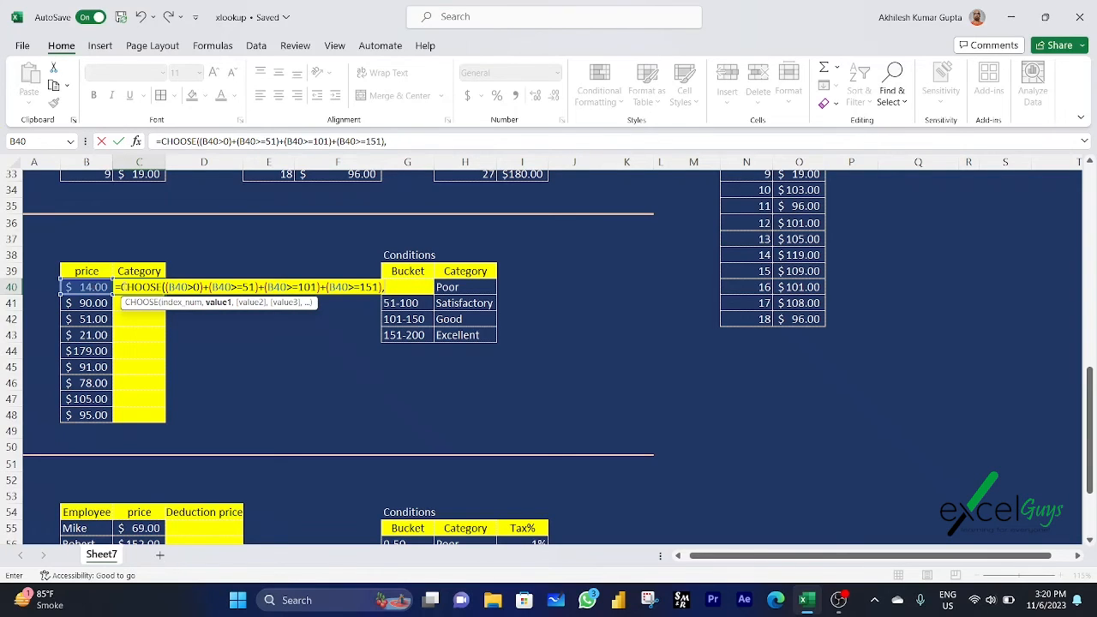
Add the absolute references $H$40 and $H$41 as the first two CHOOSE values in the C40 formula
left_click(453, 287)
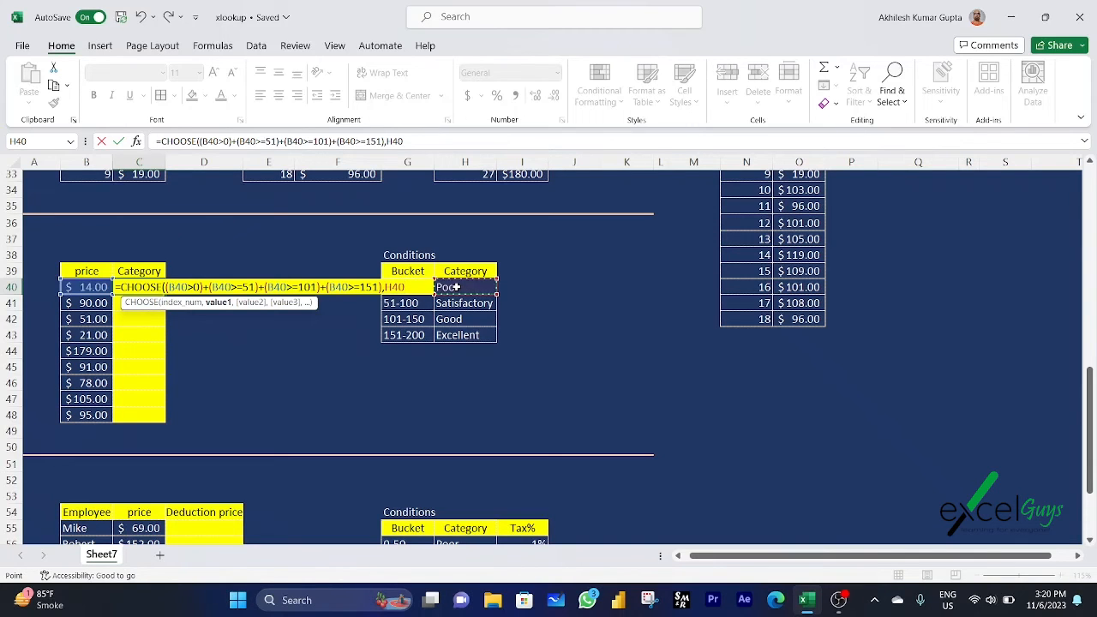
key("F4")
type(",")
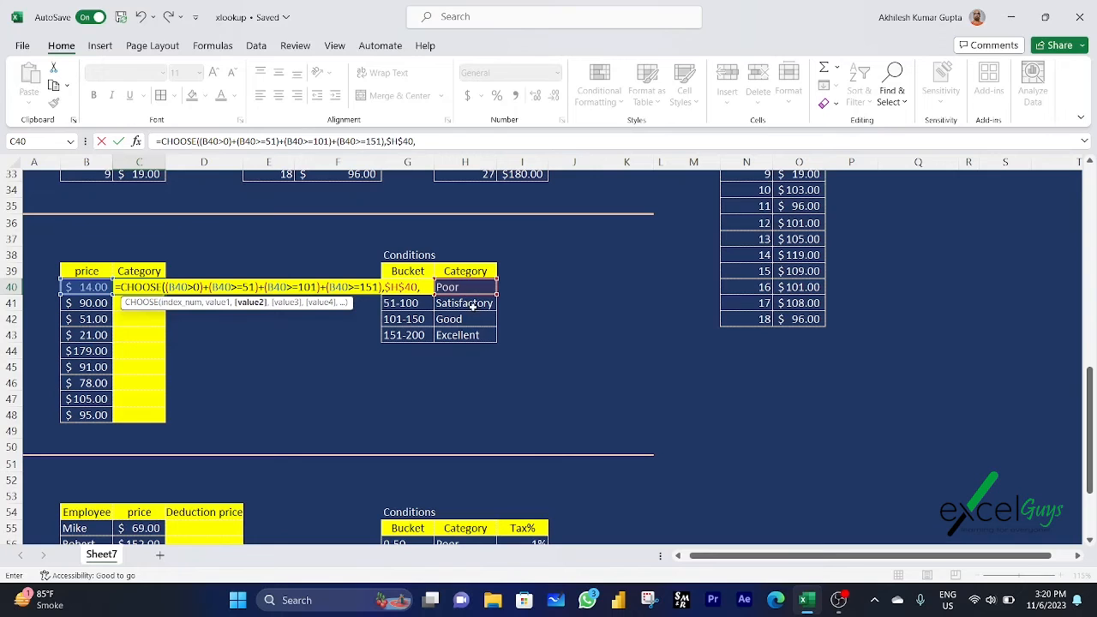
left_click(472, 305)
key("F4")
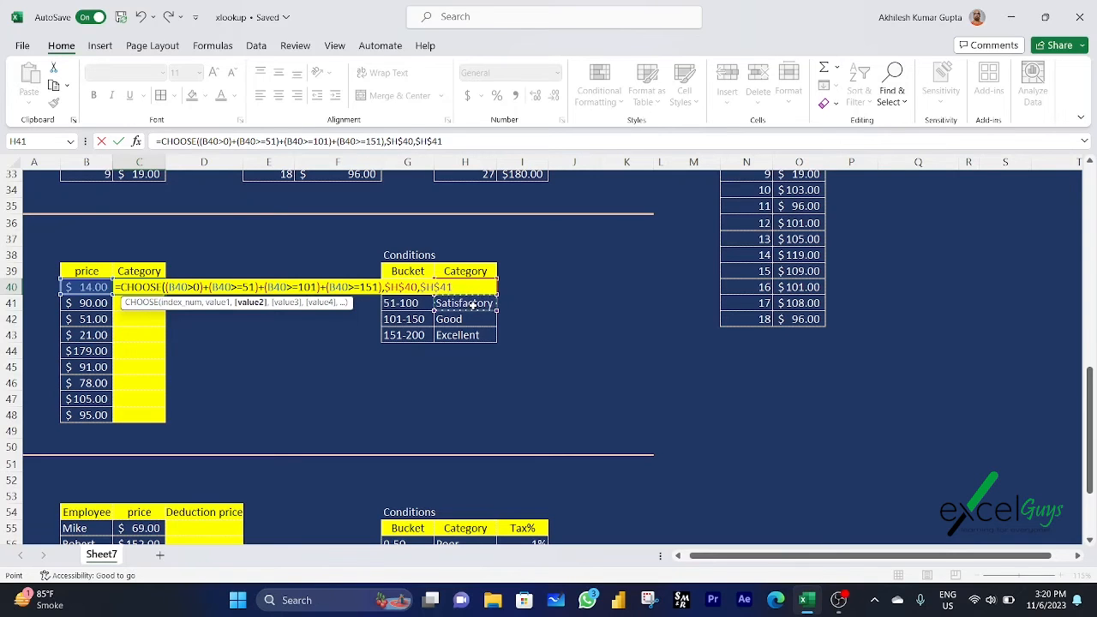
type(",")
Finish the C40 formula with the absolute references $H$42 and $H$43, and fill it down to C48
left_click(475, 316)
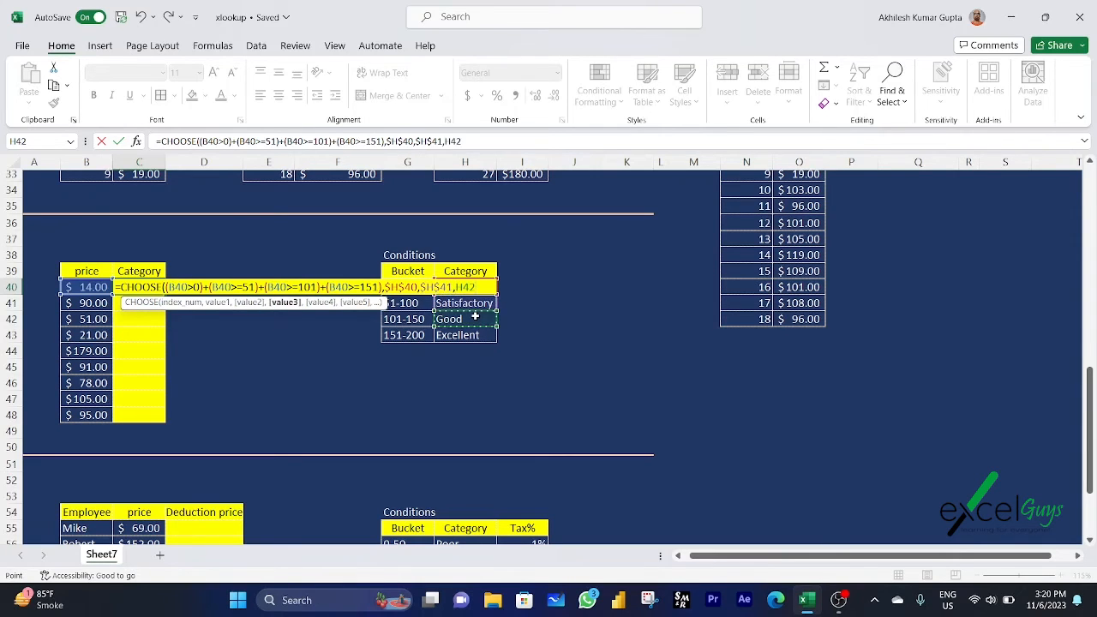
key("F4")
type(",")
left_click(463, 337)
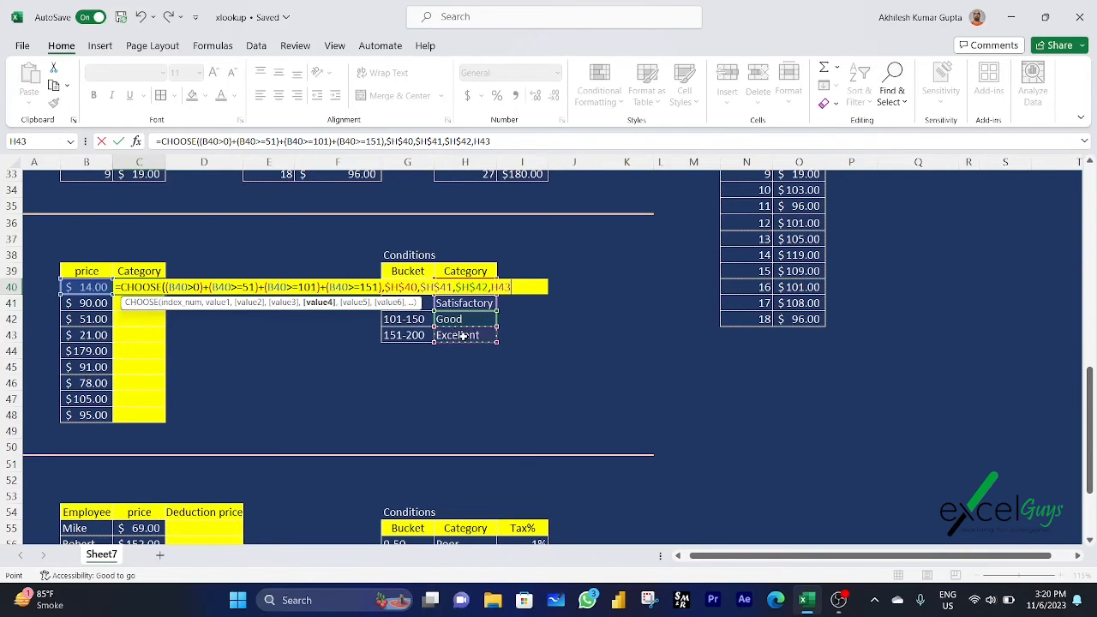
key("F4")
type(")")
key("Return")
left_click(137, 288)
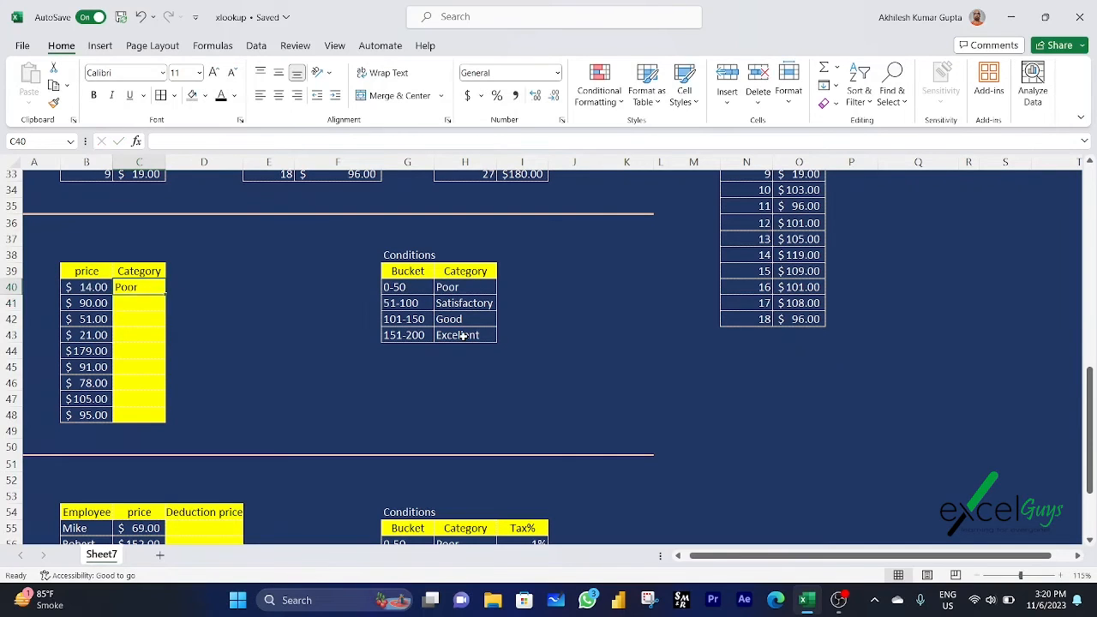
double_click(166, 294)
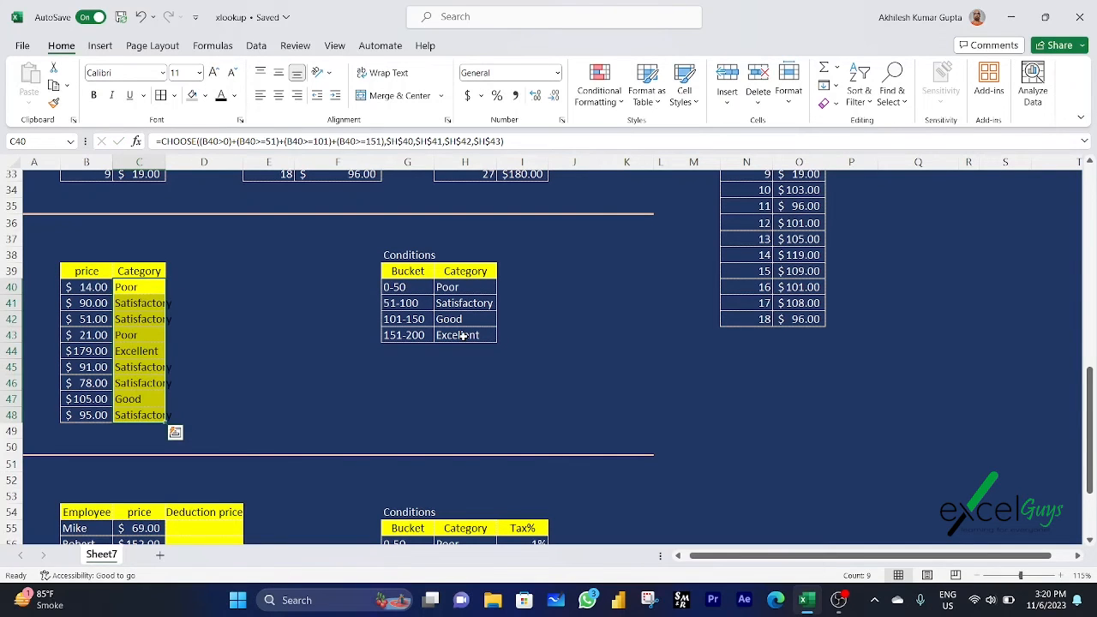
Review the C40 formula and its price in B40 against each bucket and category pair in G40:H43
left_click(137, 288)
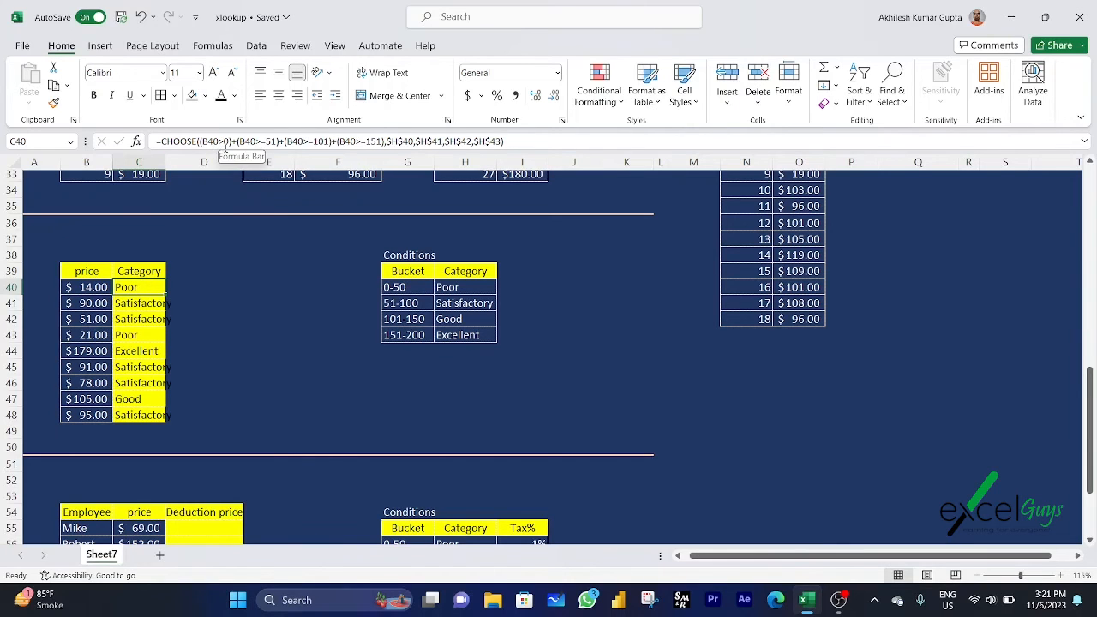
left_click(89, 287)
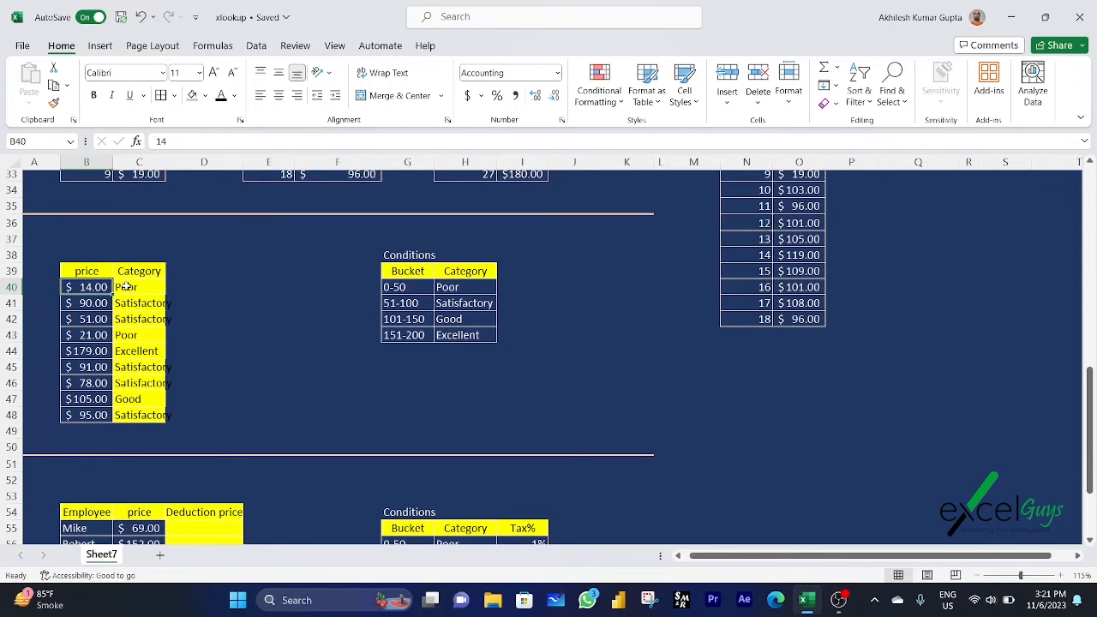
left_click(126, 287)
left_click(389, 289)
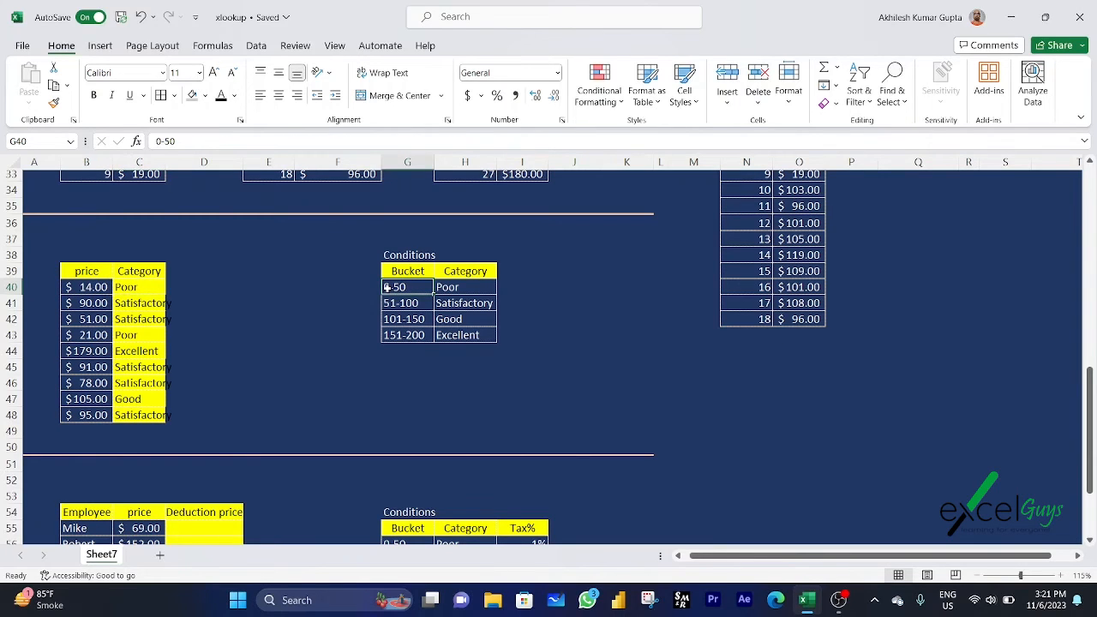
left_click(446, 287)
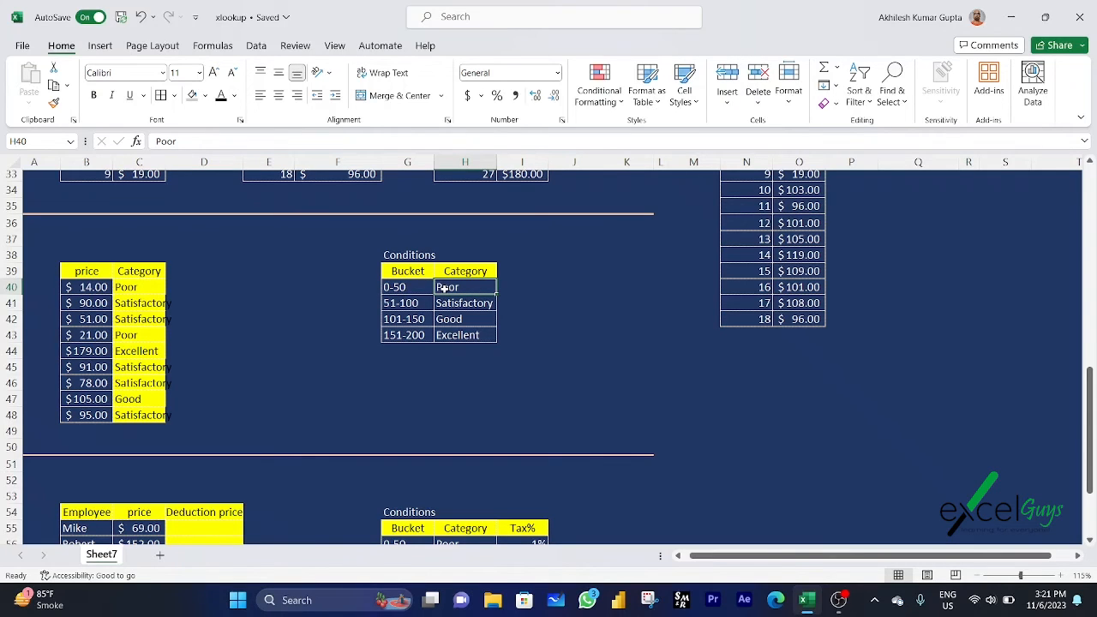
left_click(388, 303)
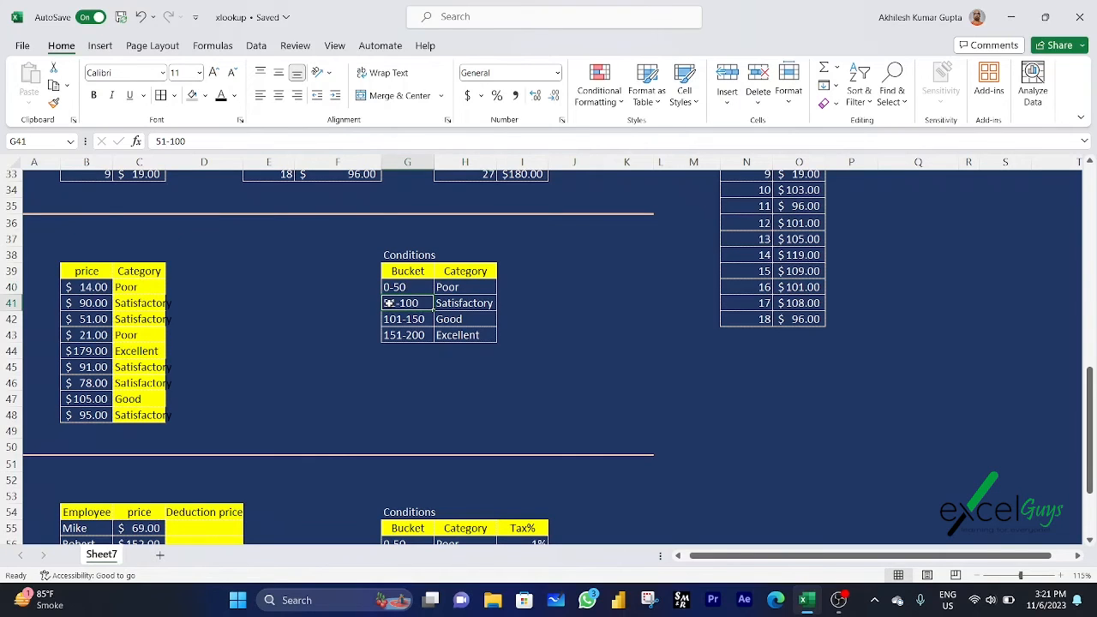
left_click(451, 301)
left_click(393, 318)
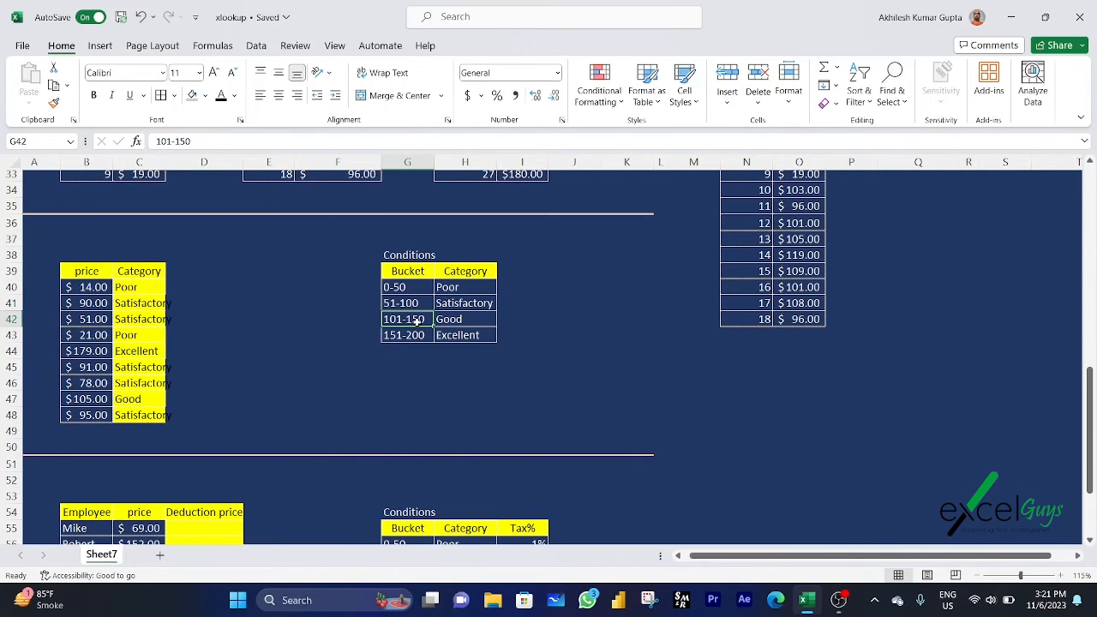
left_click(442, 318)
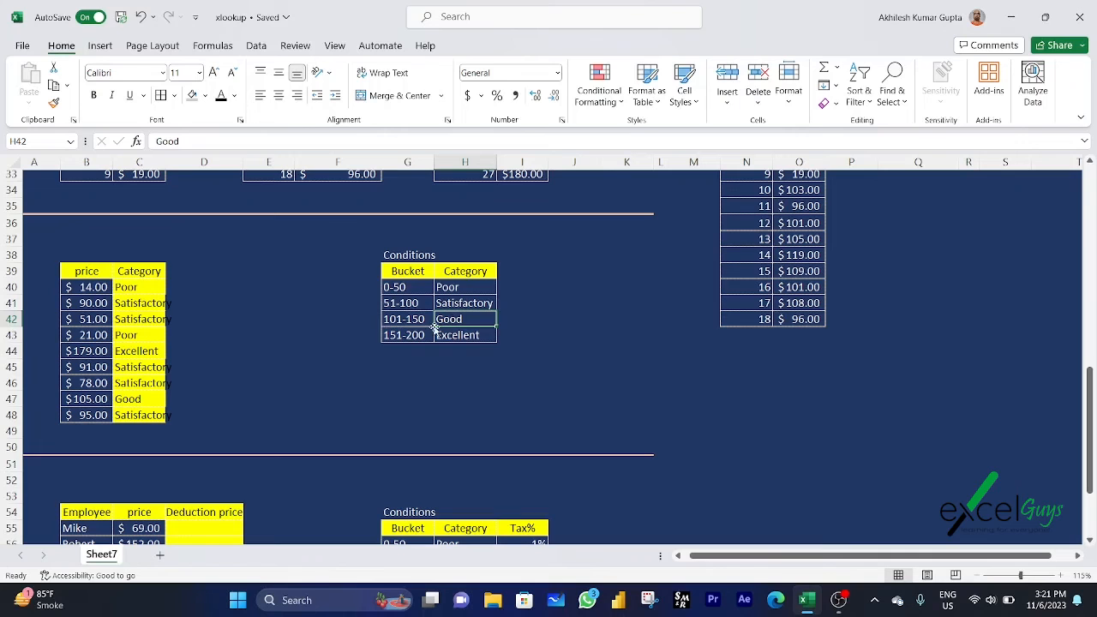
left_click(391, 335)
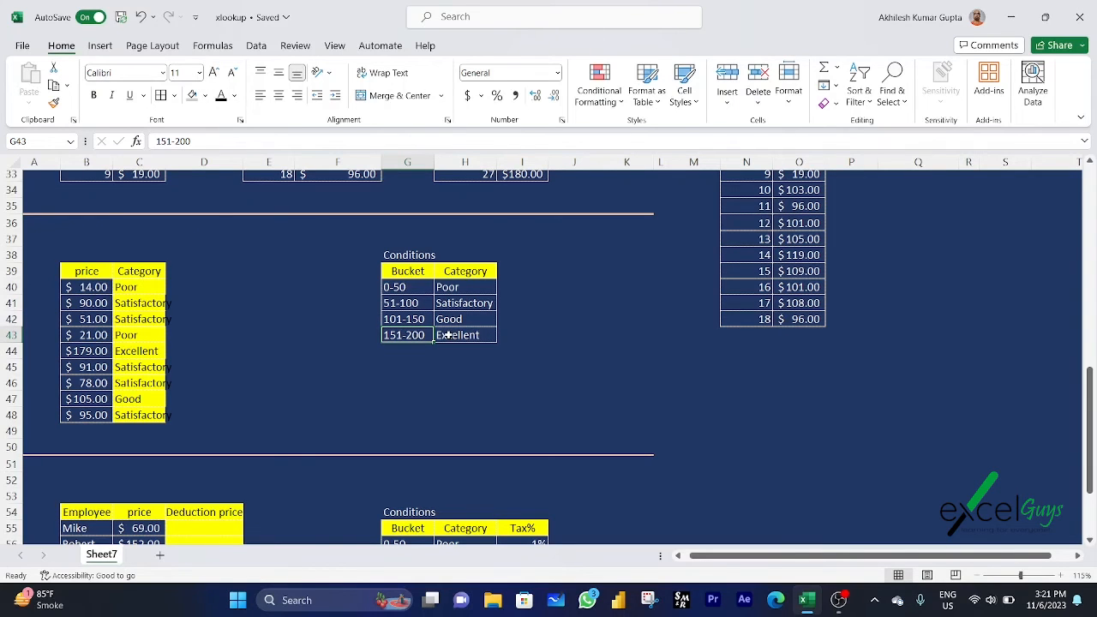
left_click(447, 335)
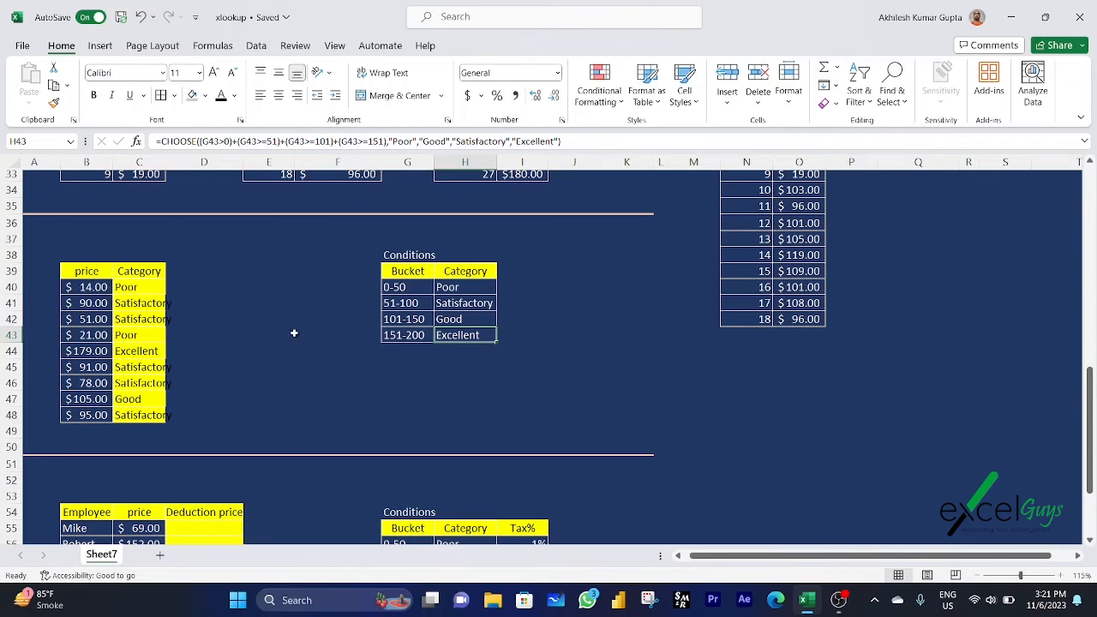
Examine how the C40 formula's B40 conditions correspond to its values $H$40, $H$41 and $H$42, and recheck the price in B40
left_click(137, 290)
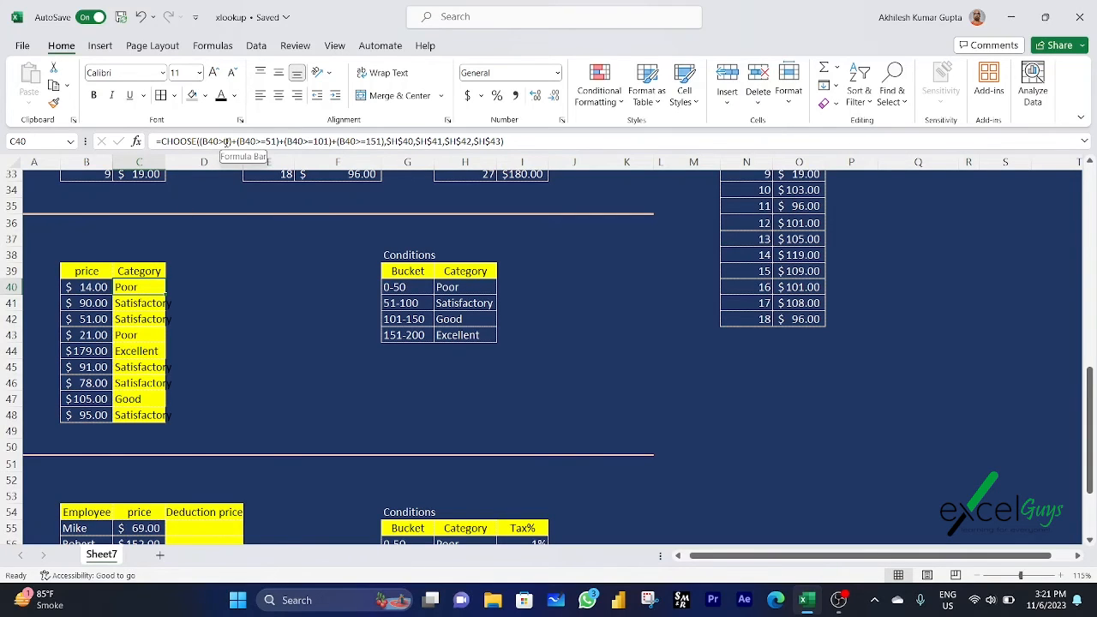
left_click_drag(388, 141, 410, 142)
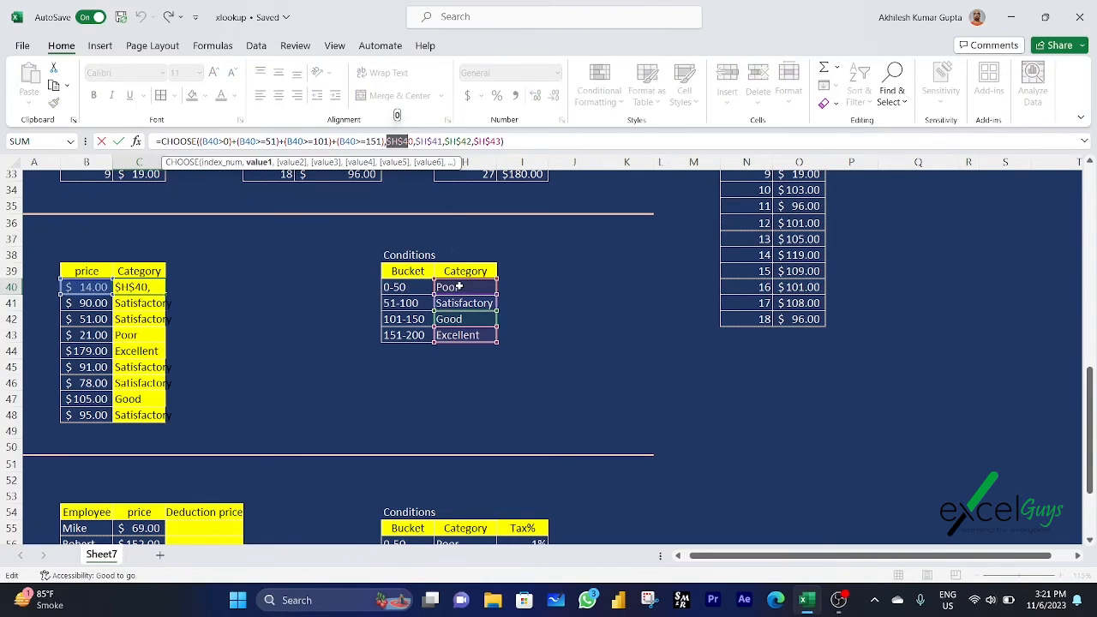
key("Escape")
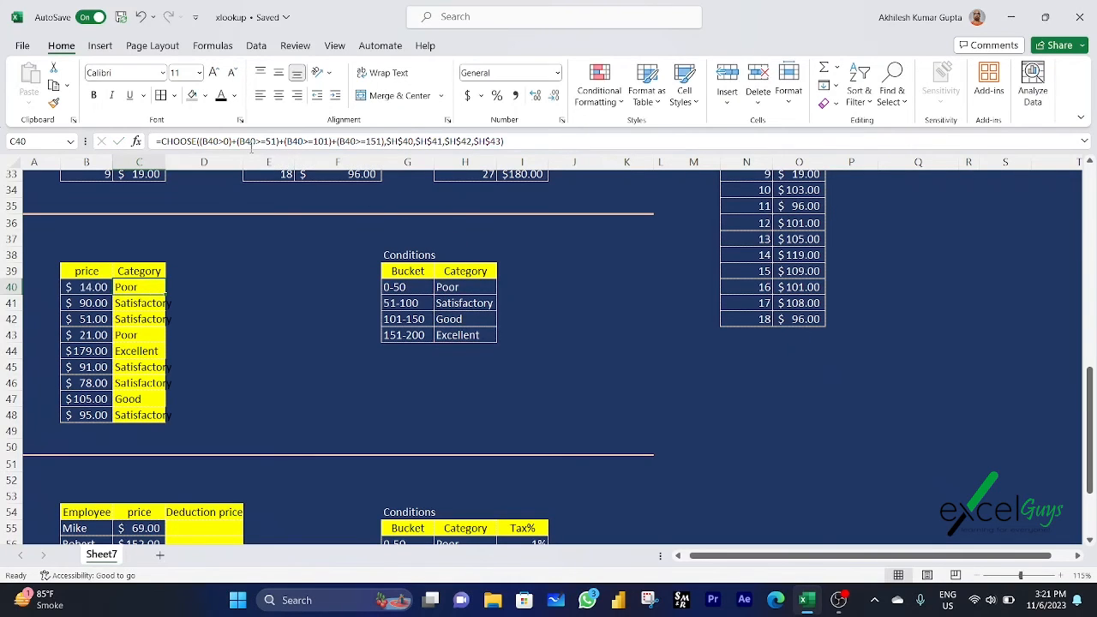
left_click_drag(240, 143, 276, 142)
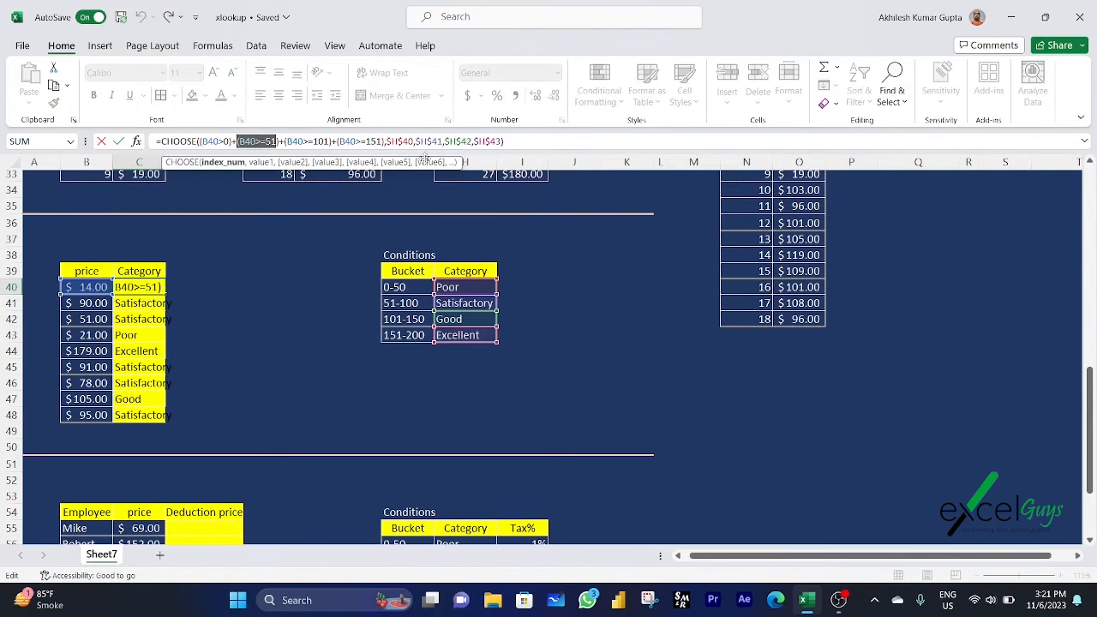
left_click_drag(416, 142, 440, 144)
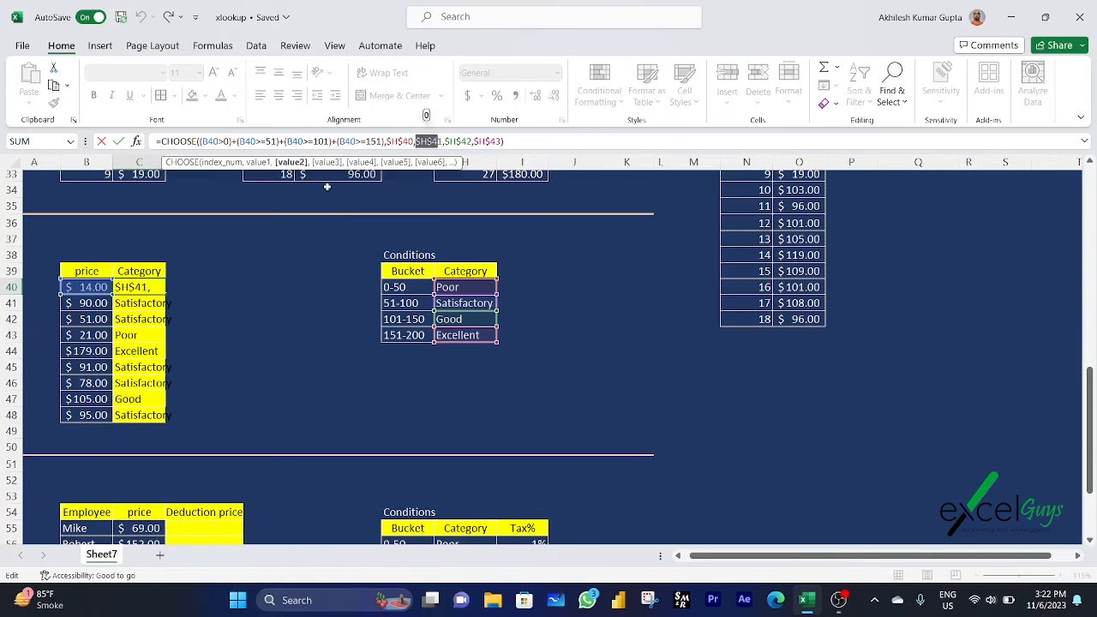
key("Escape")
left_click_drag(288, 141, 329, 141)
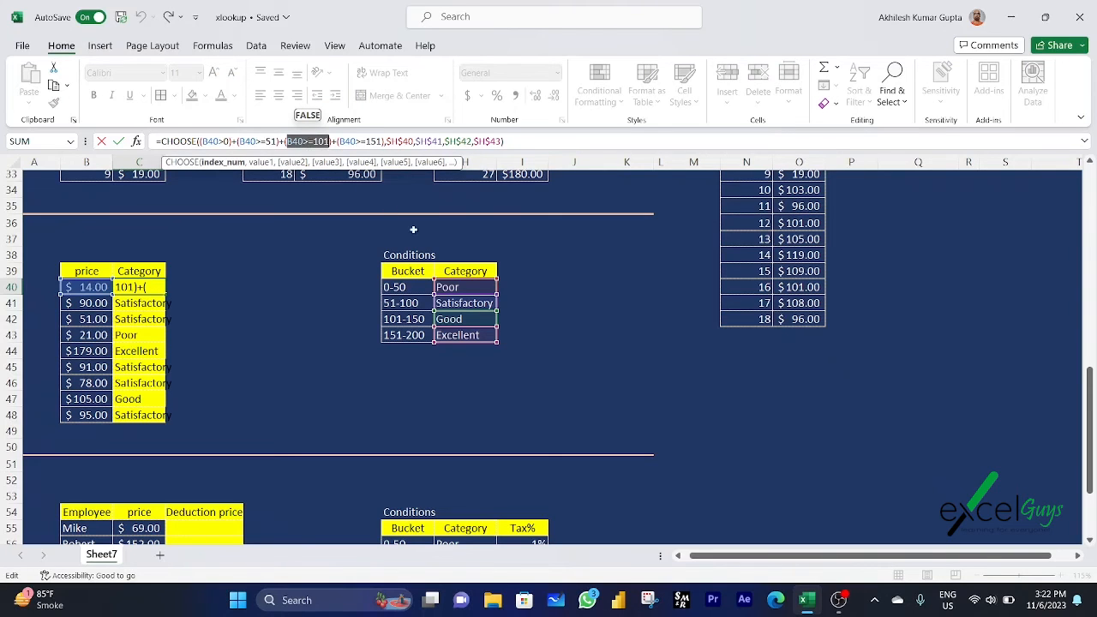
key("Escape")
left_click(446, 141)
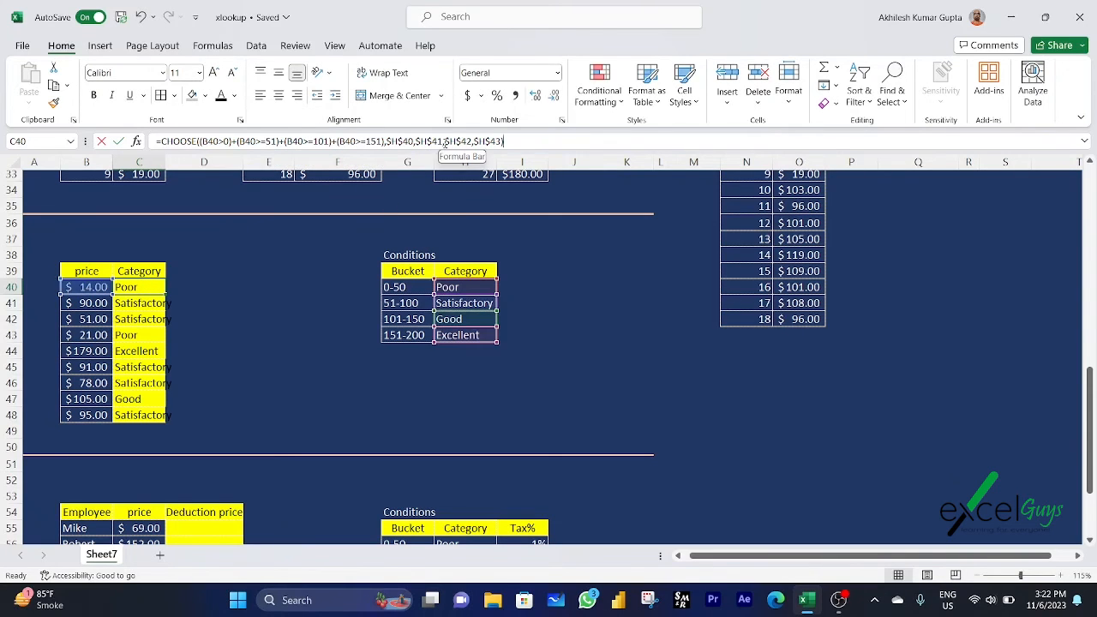
left_click_drag(444, 141, 472, 141)
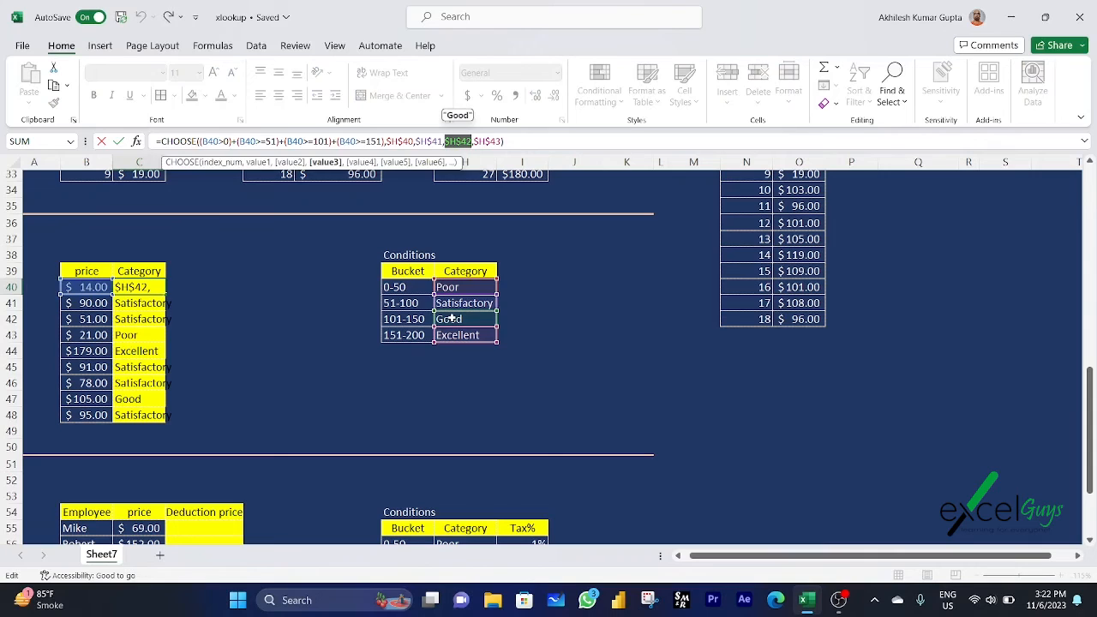
key("Escape")
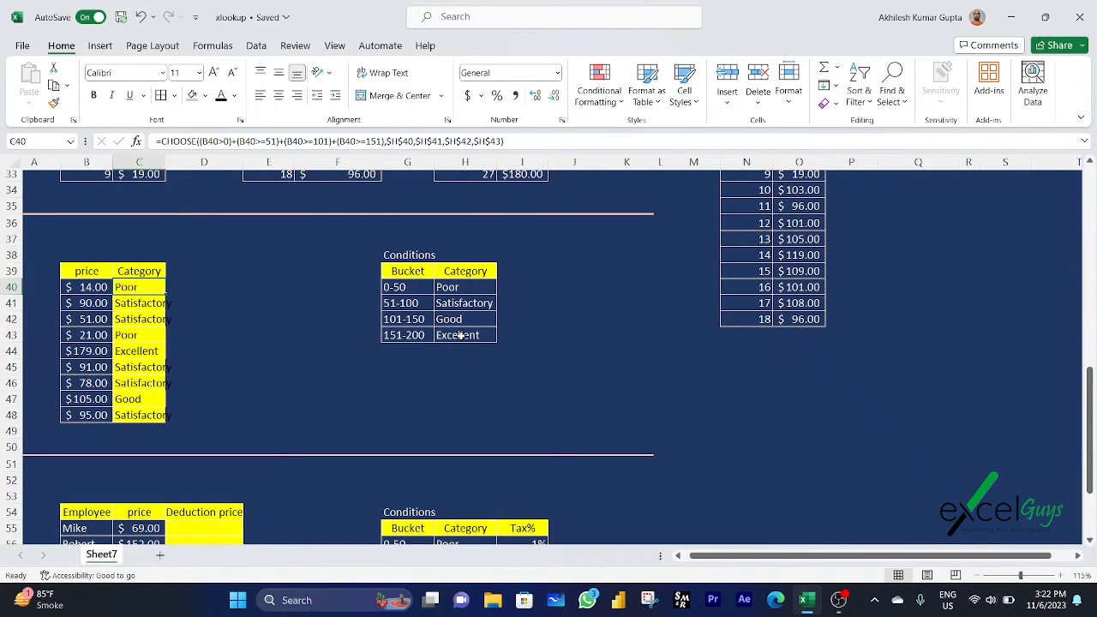
left_click(81, 288)
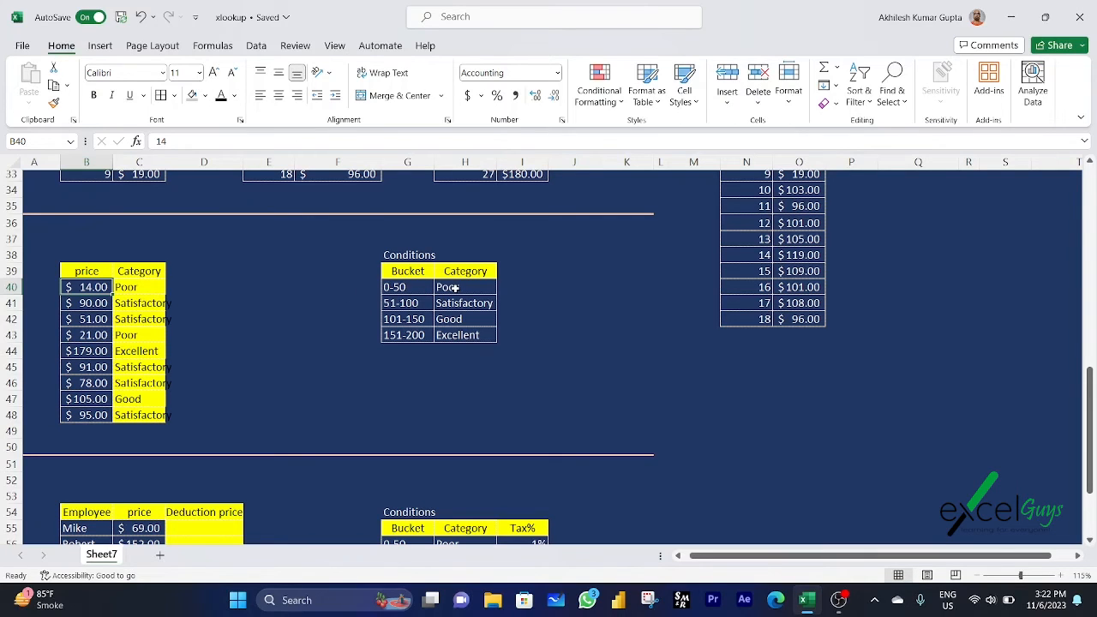
Compare the prices in B40 and B41 with their matching buckets and categories in G40:H41
left_click_drag(458, 287, 457, 335)
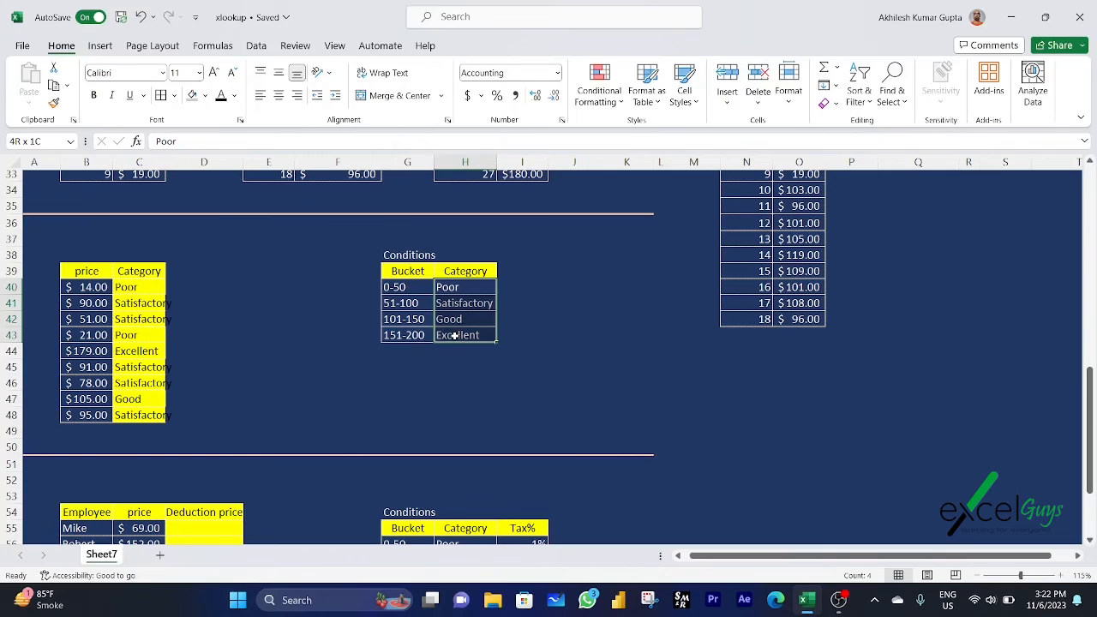
left_click(135, 286)
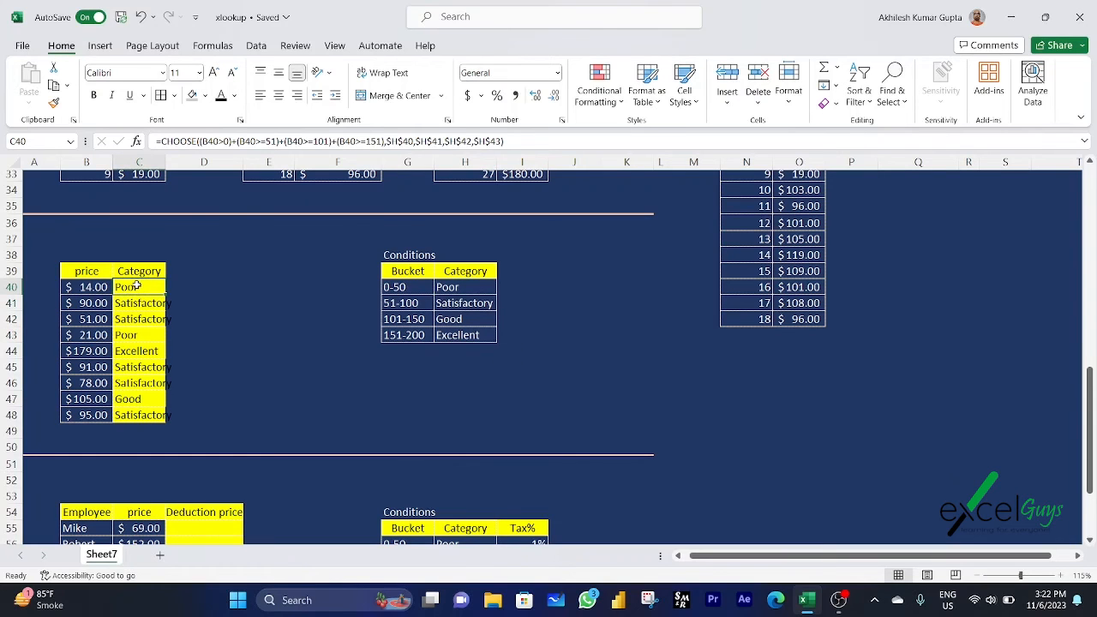
left_click(91, 288)
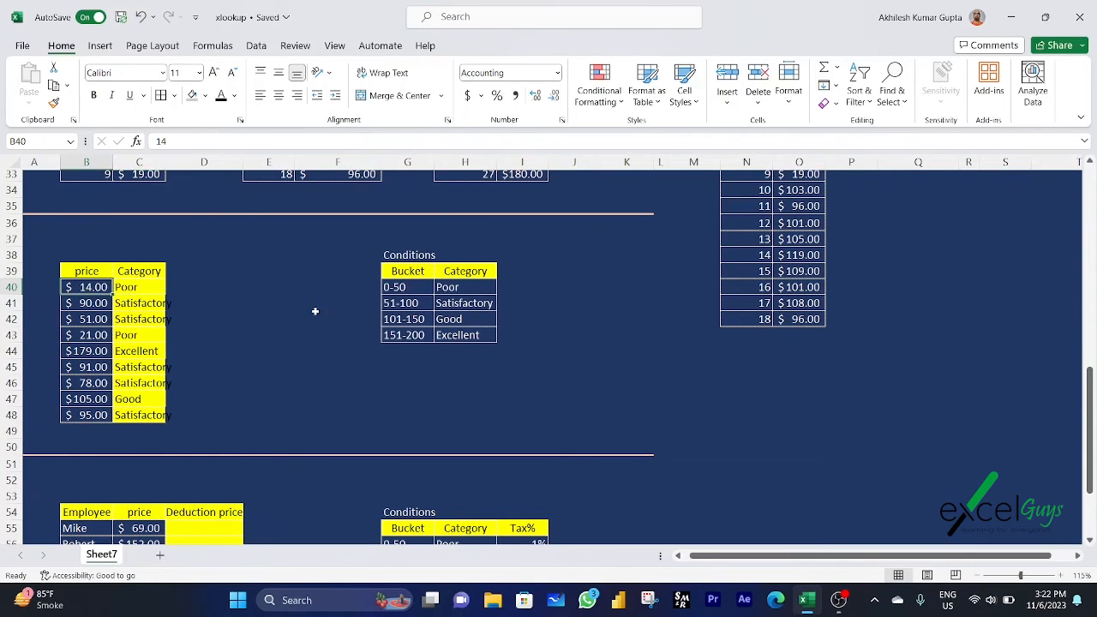
left_click(387, 288)
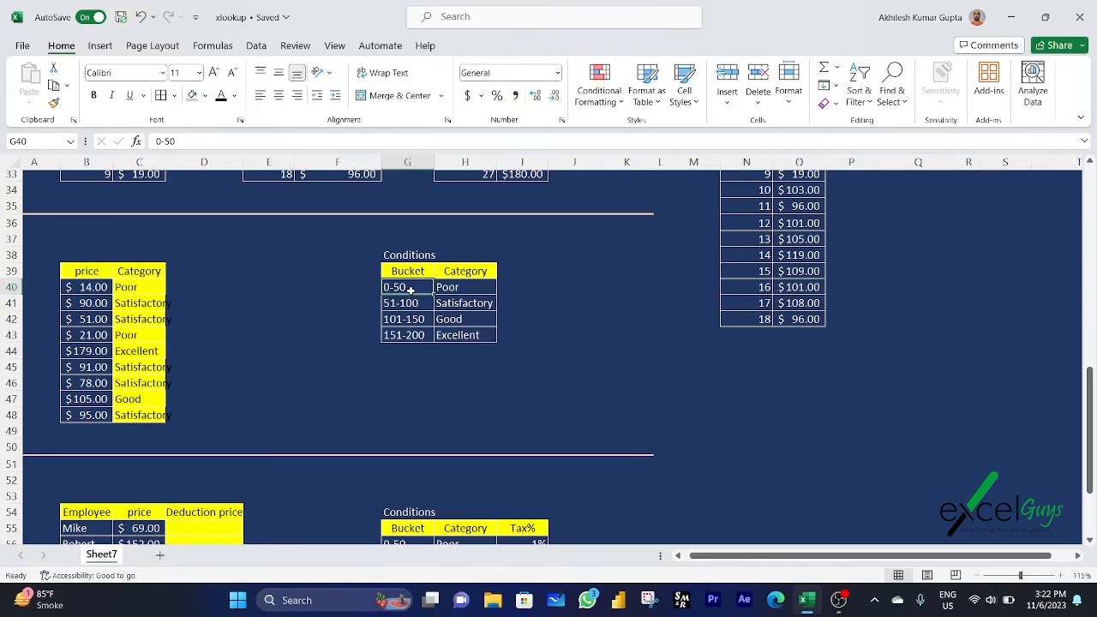
left_click(448, 289)
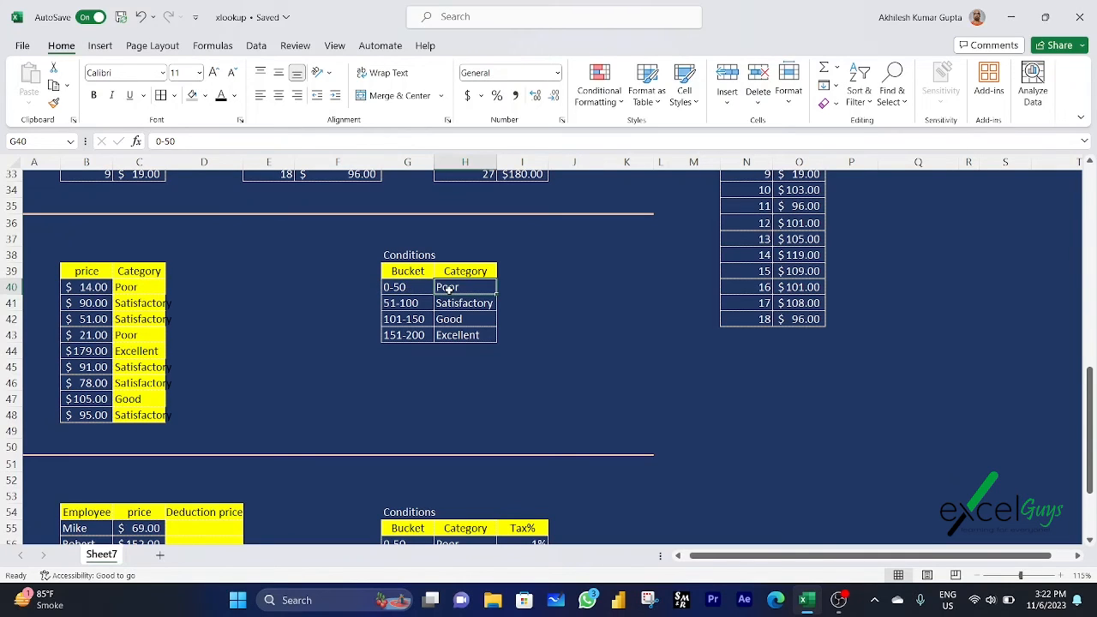
left_click(89, 304)
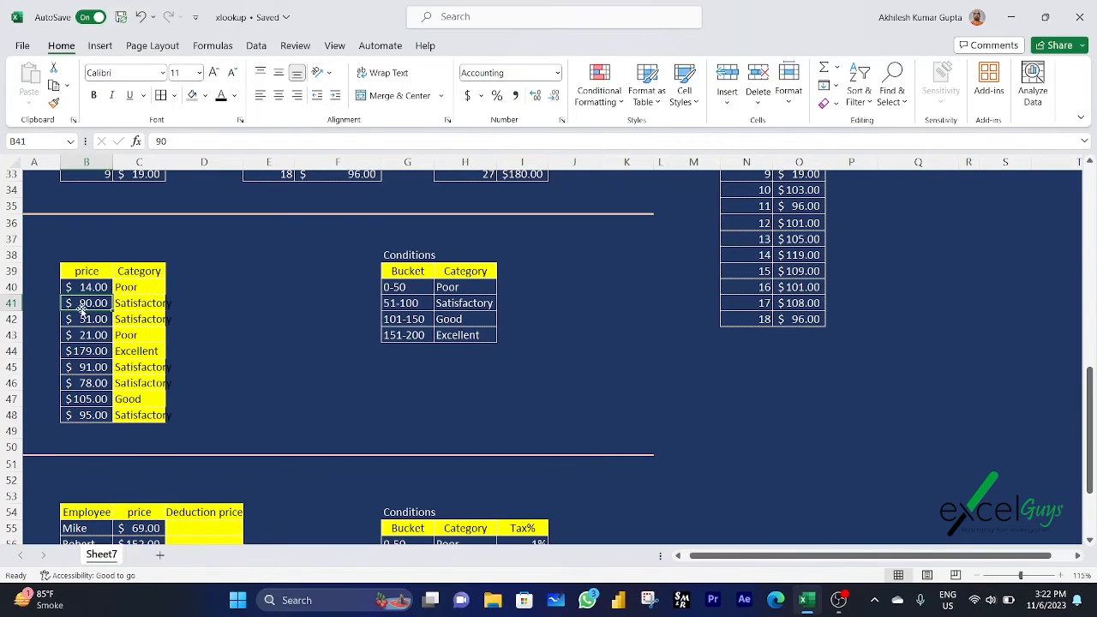
left_click(391, 305)
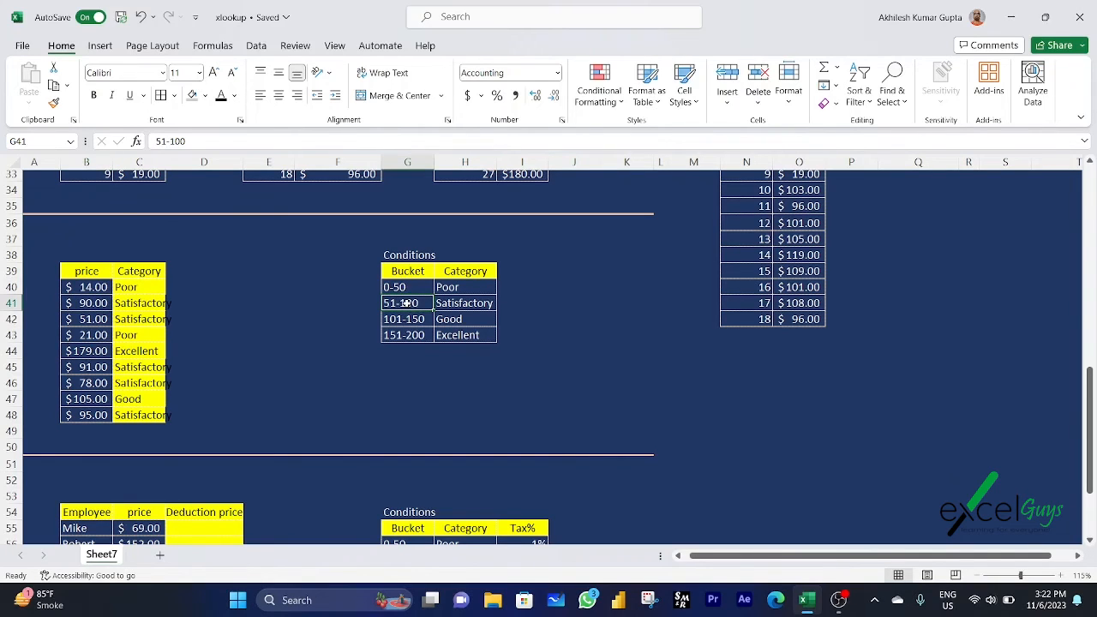
left_click(458, 303)
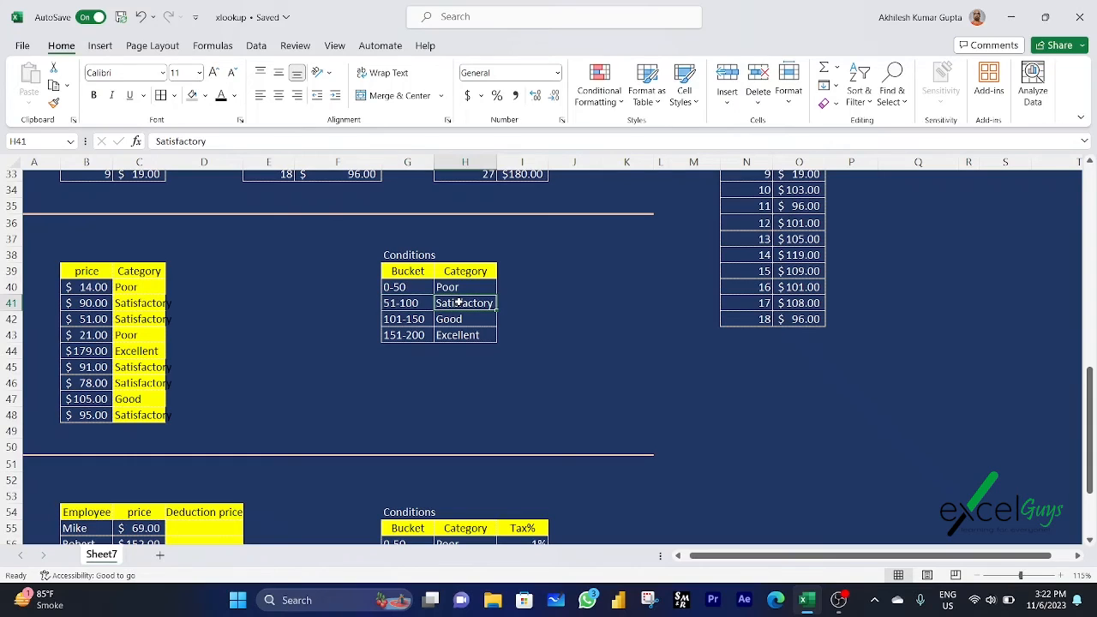
Check the prices in B42:B44 against the bucket conditions, and review the CHOOSE formula in C40
left_click(92, 319)
left_click(89, 335)
left_click(408, 289)
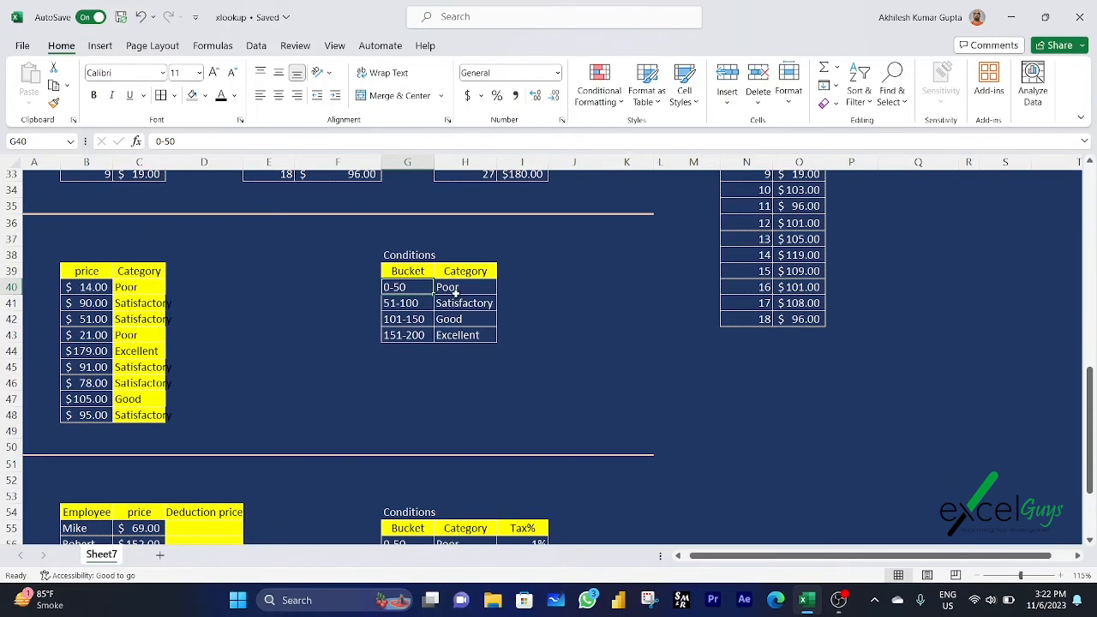
left_click(80, 352)
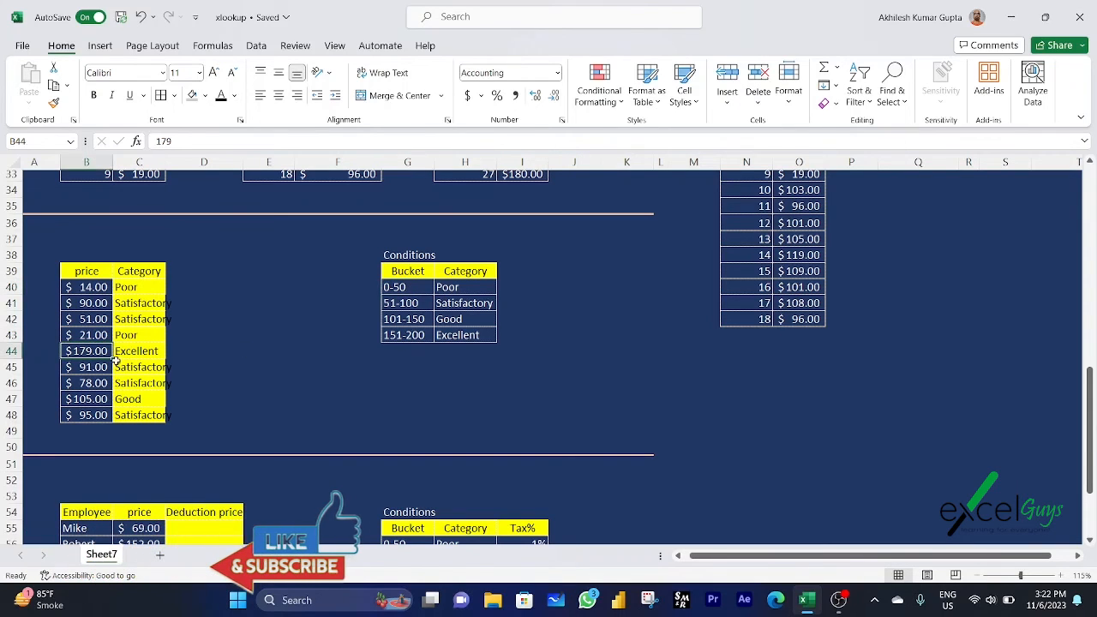
left_click(403, 335)
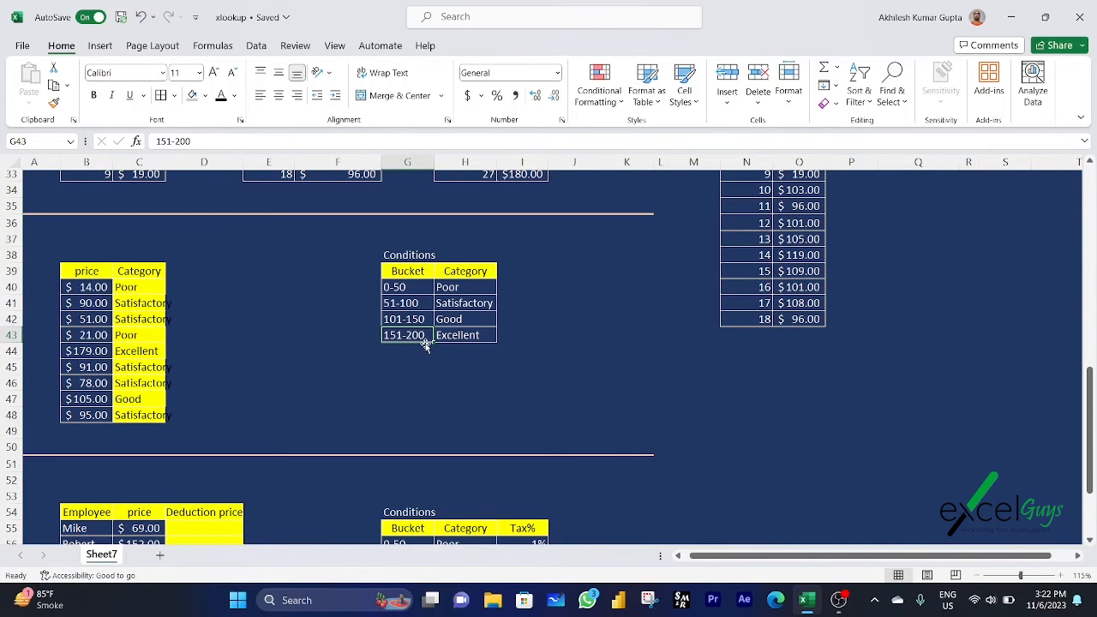
left_click(456, 337)
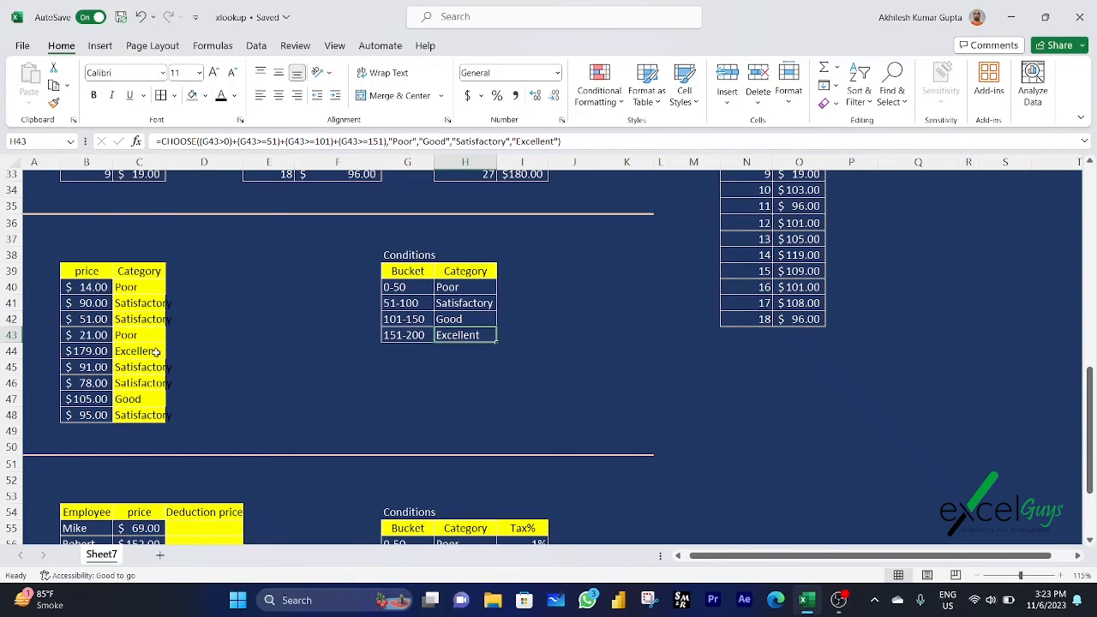
left_click(132, 288)
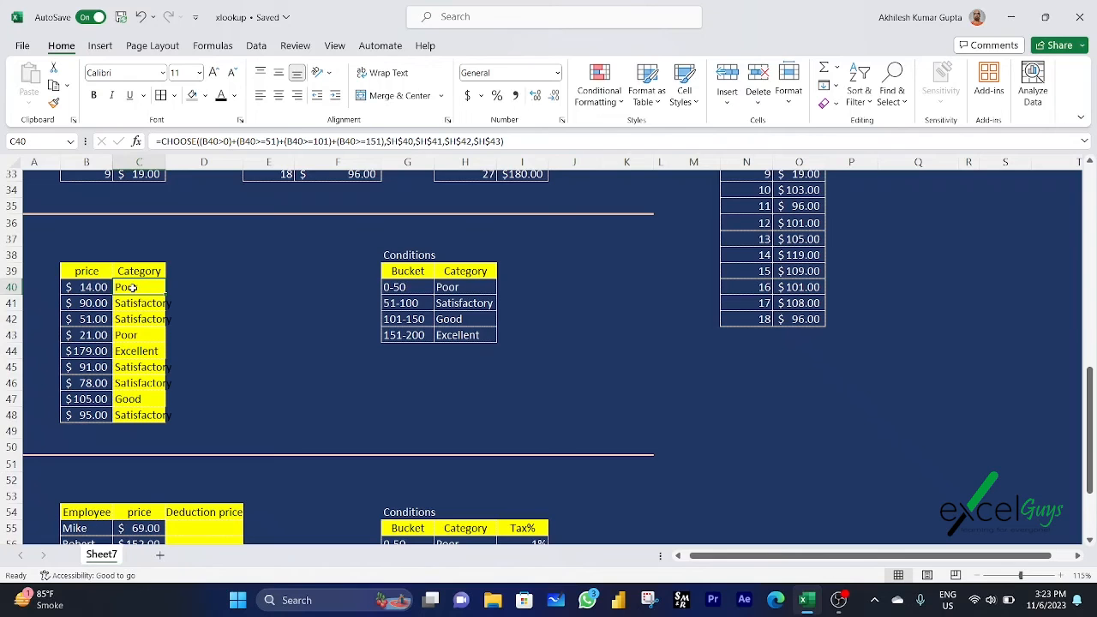
Examine the employee price table in B54:D63 and the bucket, category and tax conditions in G55:I59
scroll(128, 288, "down", 5)
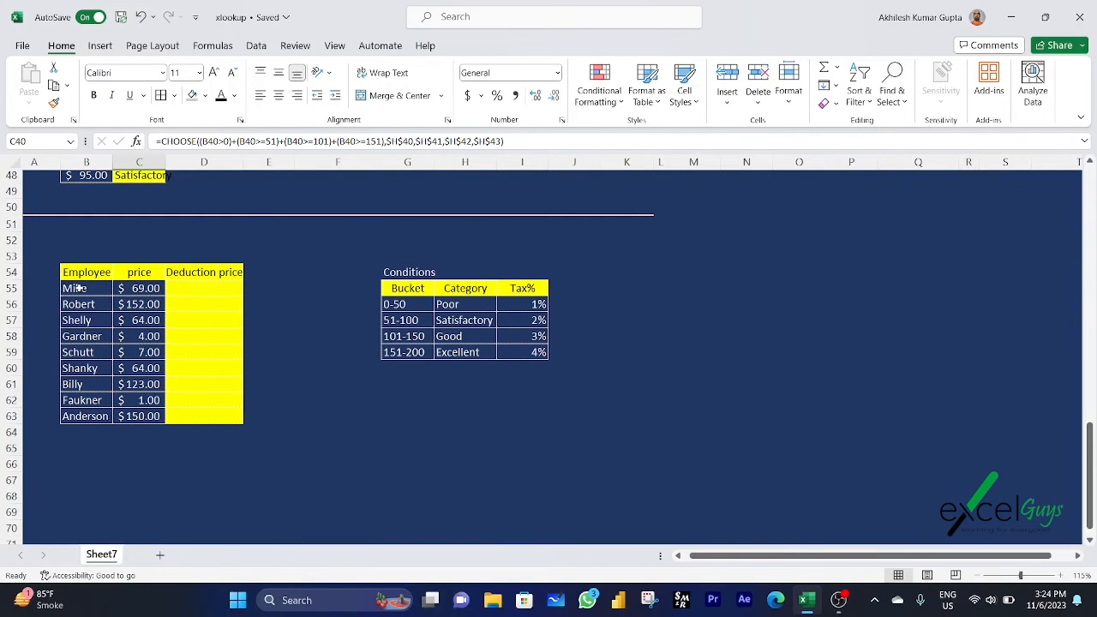
left_click_drag(72, 274, 215, 414)
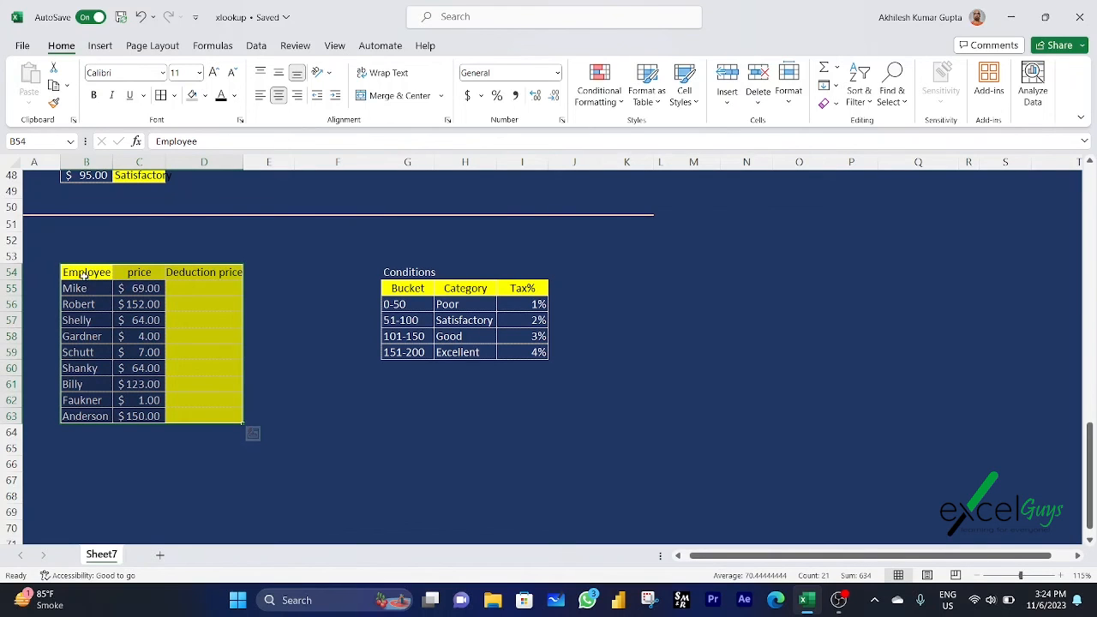
left_click_drag(385, 291, 518, 348)
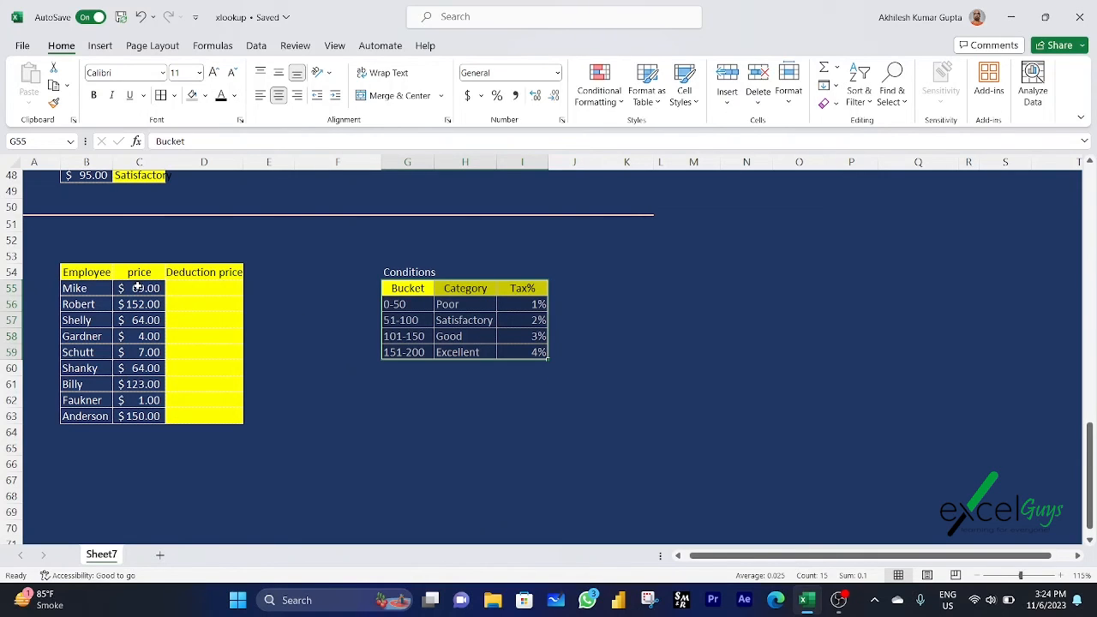
left_click_drag(138, 288, 147, 418)
left_click_drag(409, 304, 408, 353)
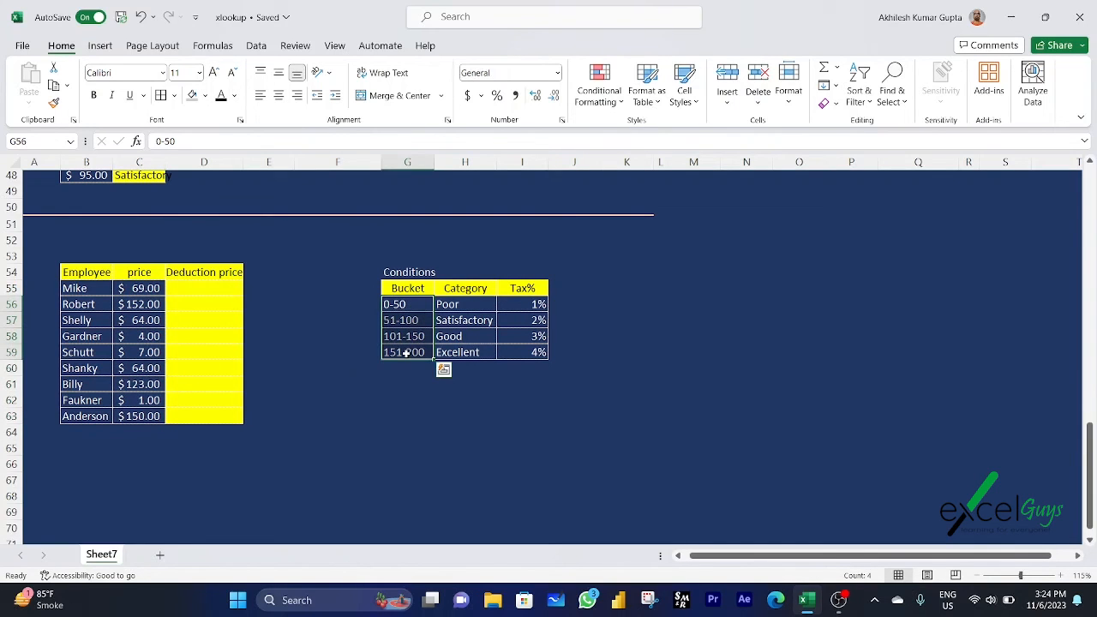
left_click(148, 289)
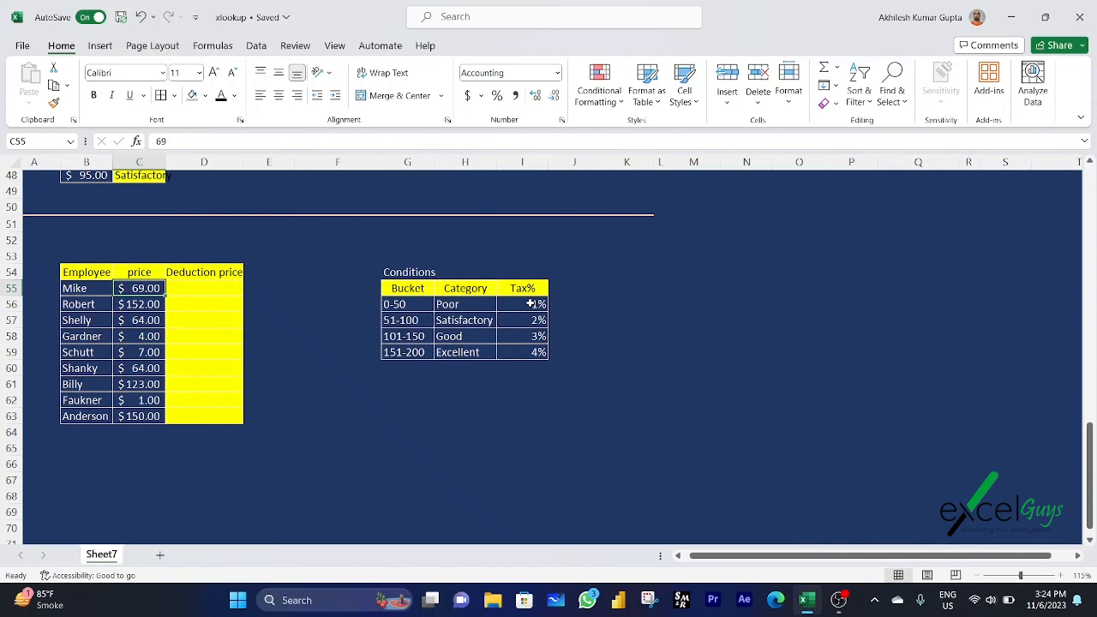
left_click_drag(532, 304, 531, 352)
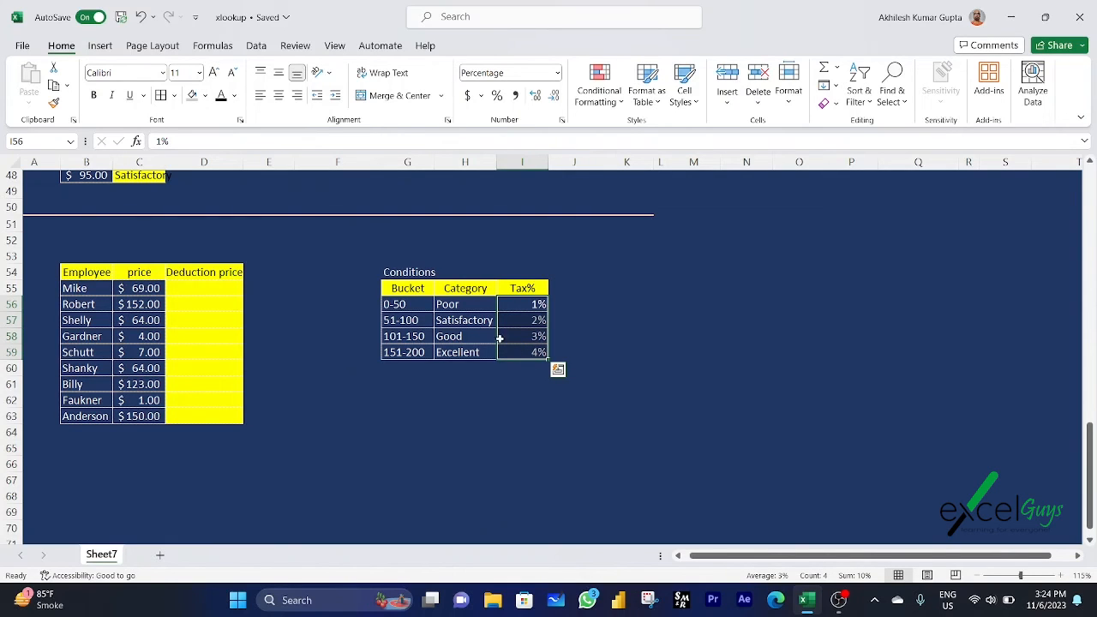
Match sample employee prices in C55, C59 and C62 to their price buckets and tax percentages
left_click(456, 306)
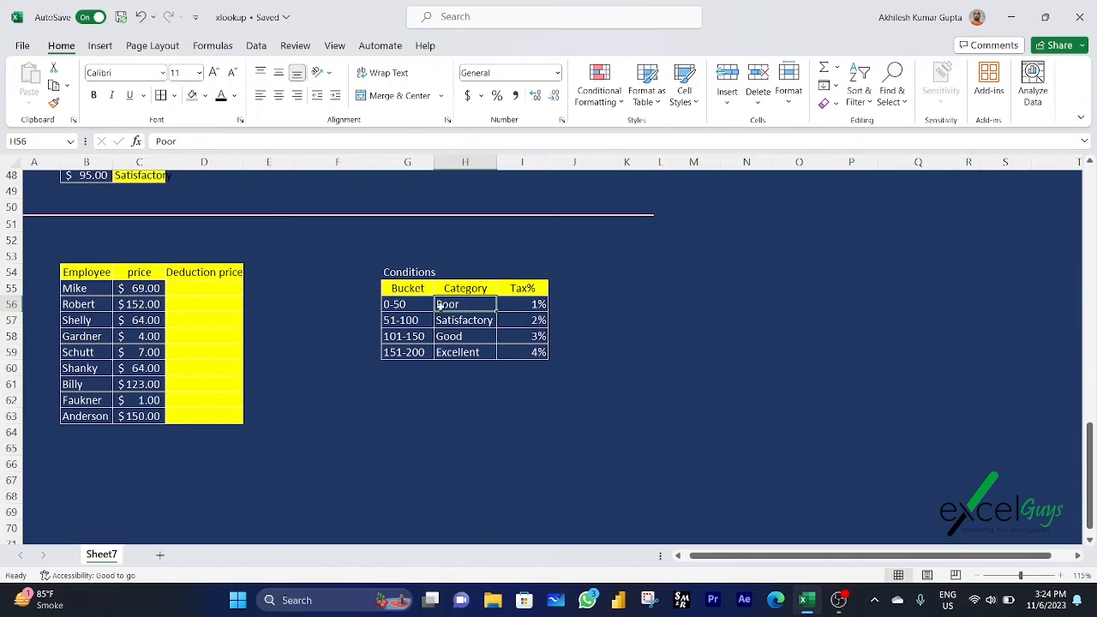
left_click(139, 352)
left_click(146, 401)
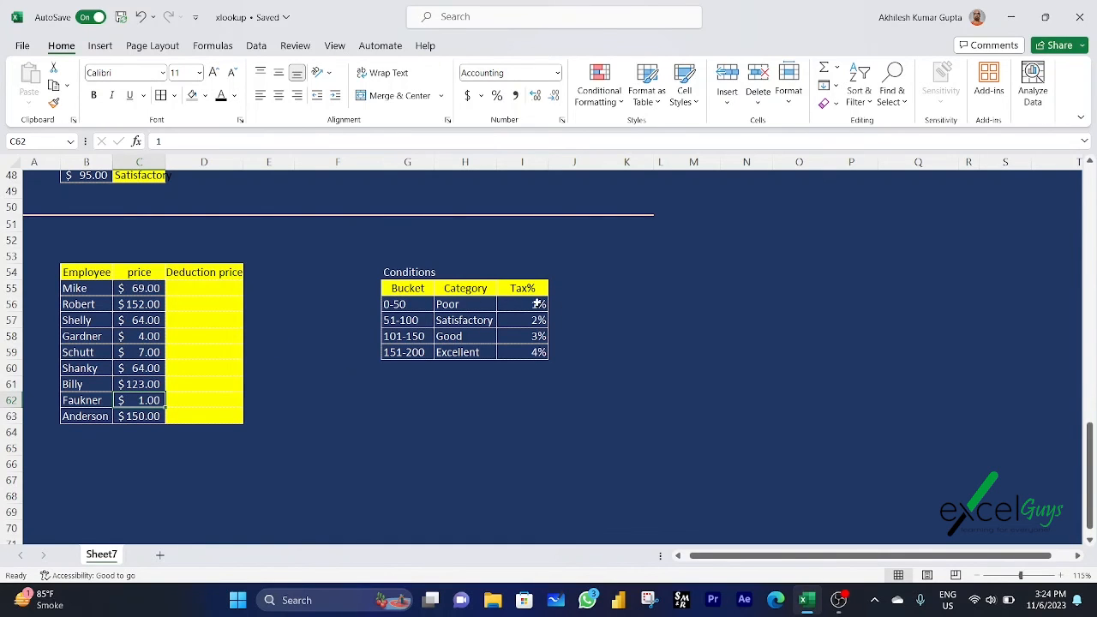
left_click(538, 304)
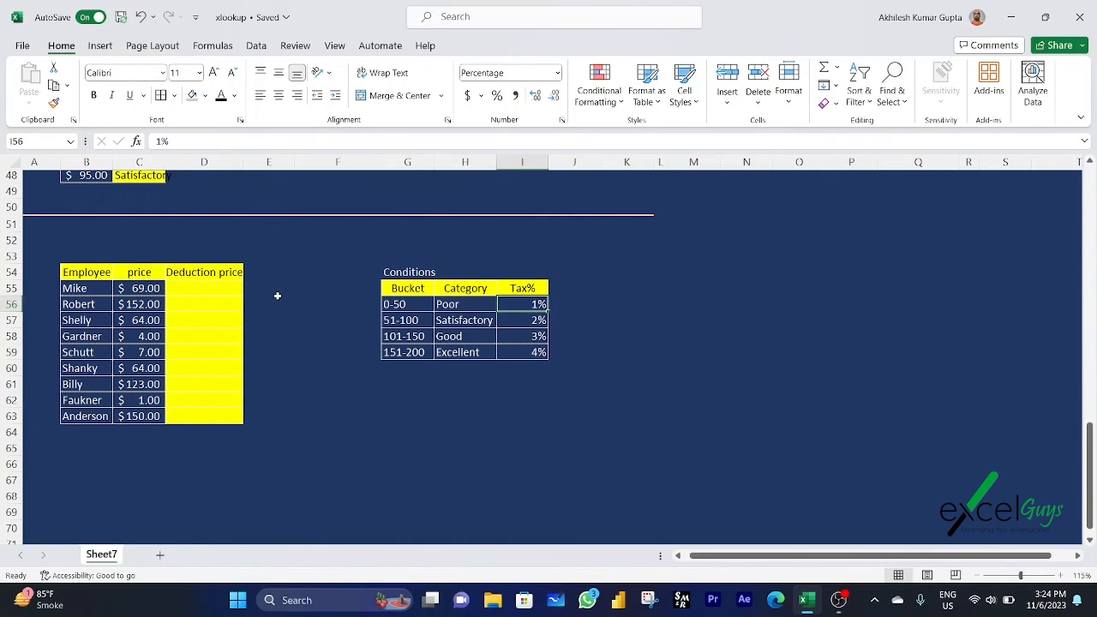
left_click(146, 289)
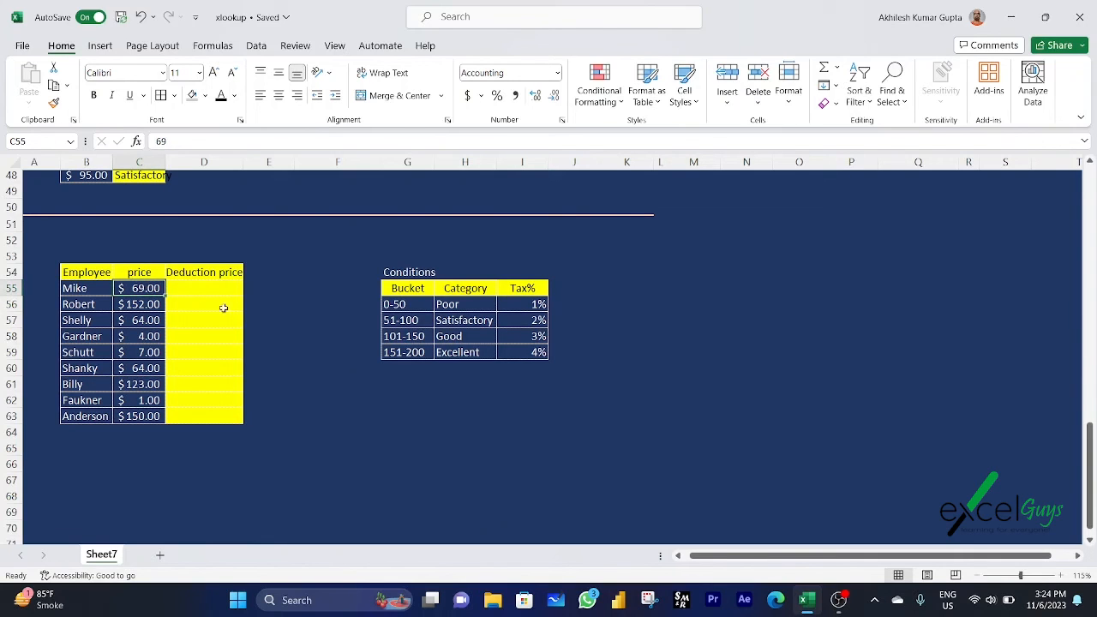
left_click(404, 321)
left_click(527, 322)
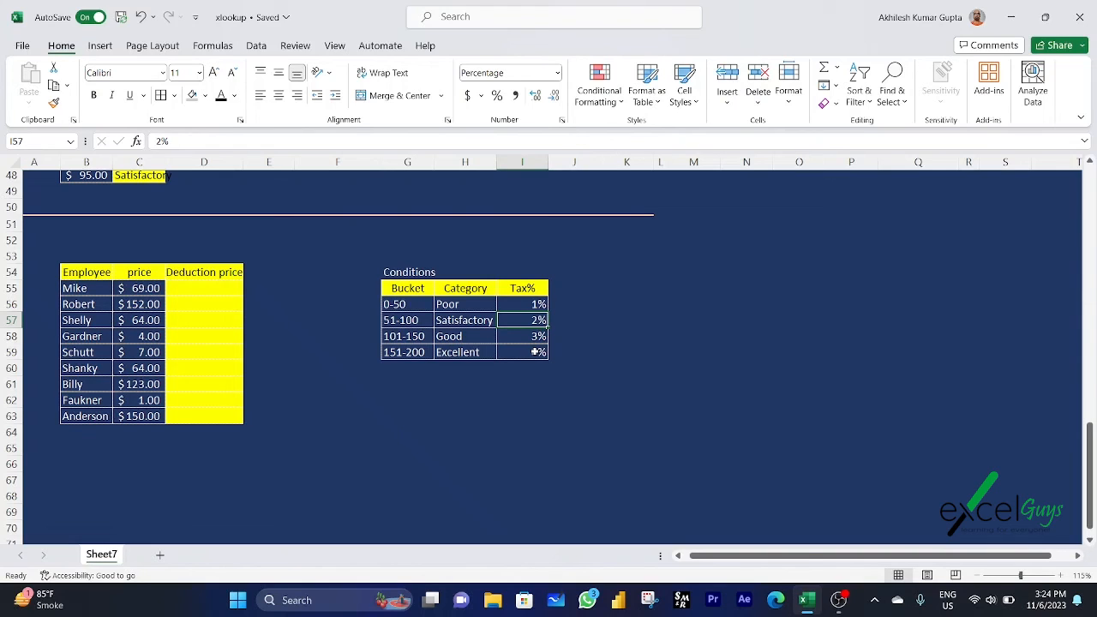
Start a CHOOSE formula in D55 with (C55>0) as the first condition of its index number
left_click(195, 287)
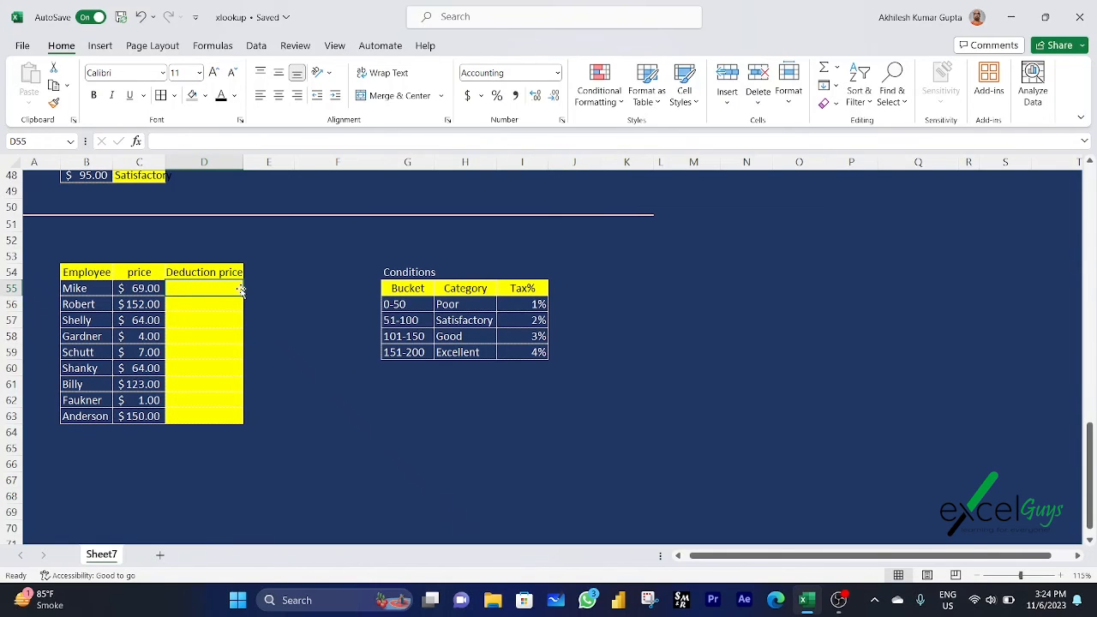
type("=cho")
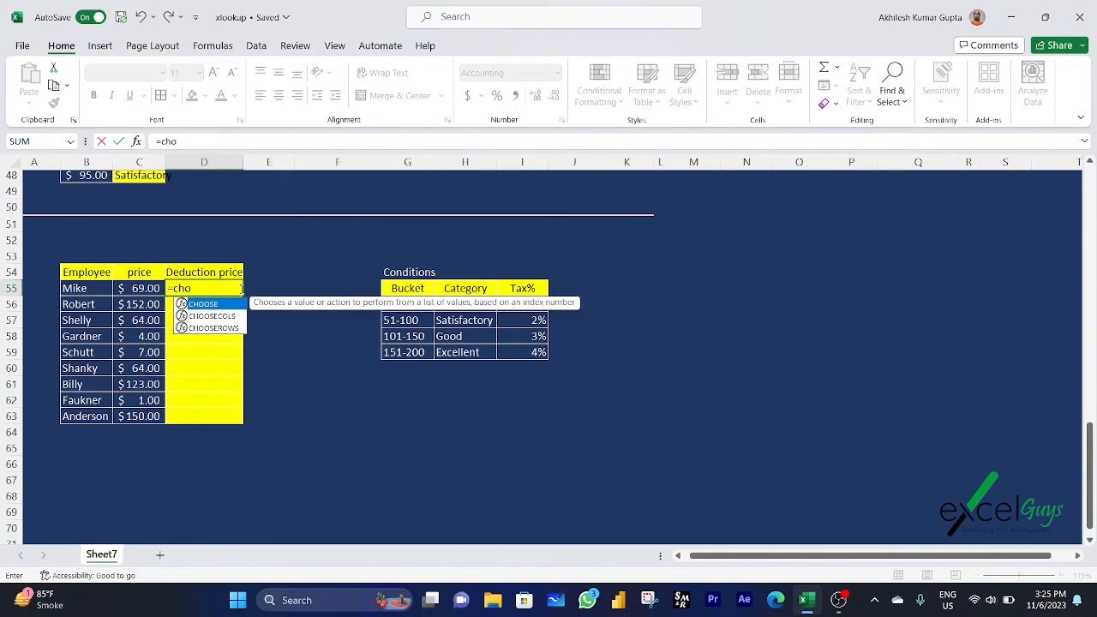
key("Tab")
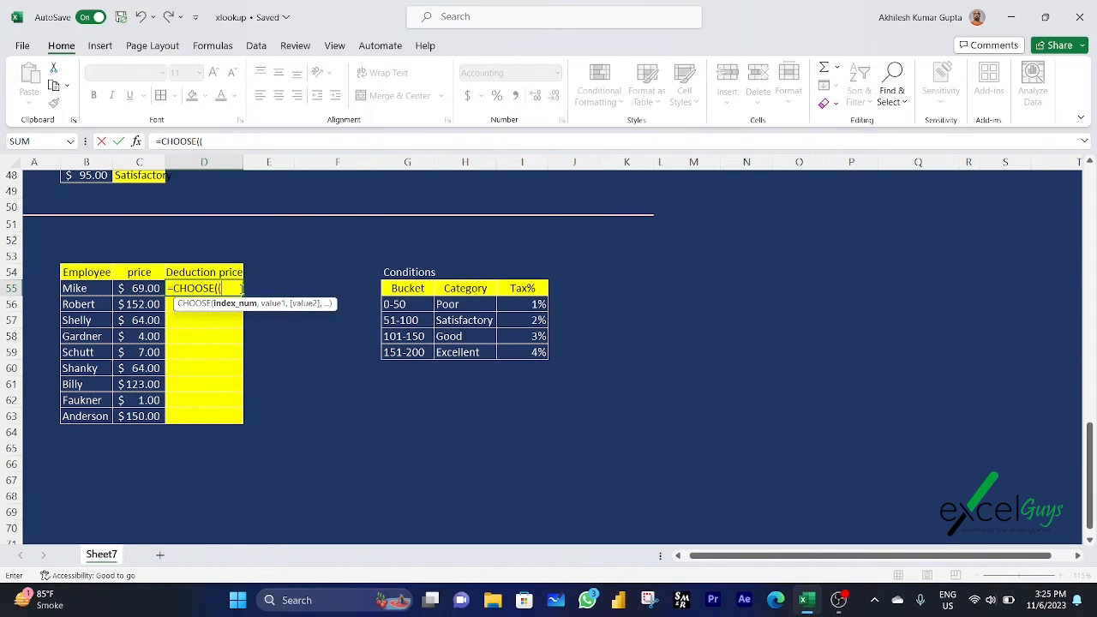
scroll(362, 291, "up", 4)
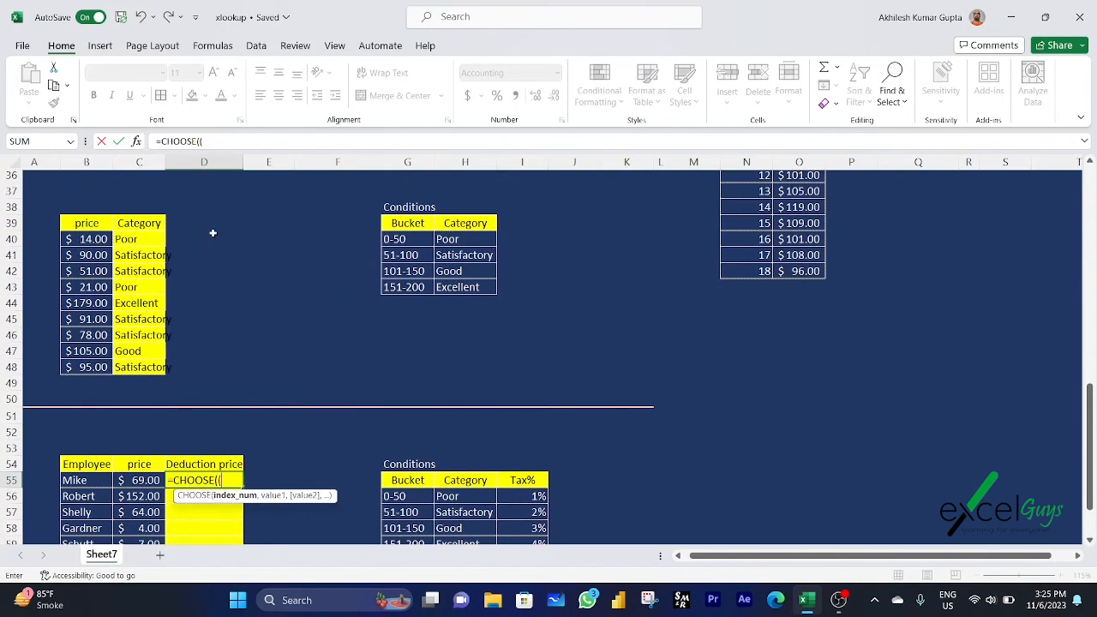
scroll(249, 386, "down", 1)
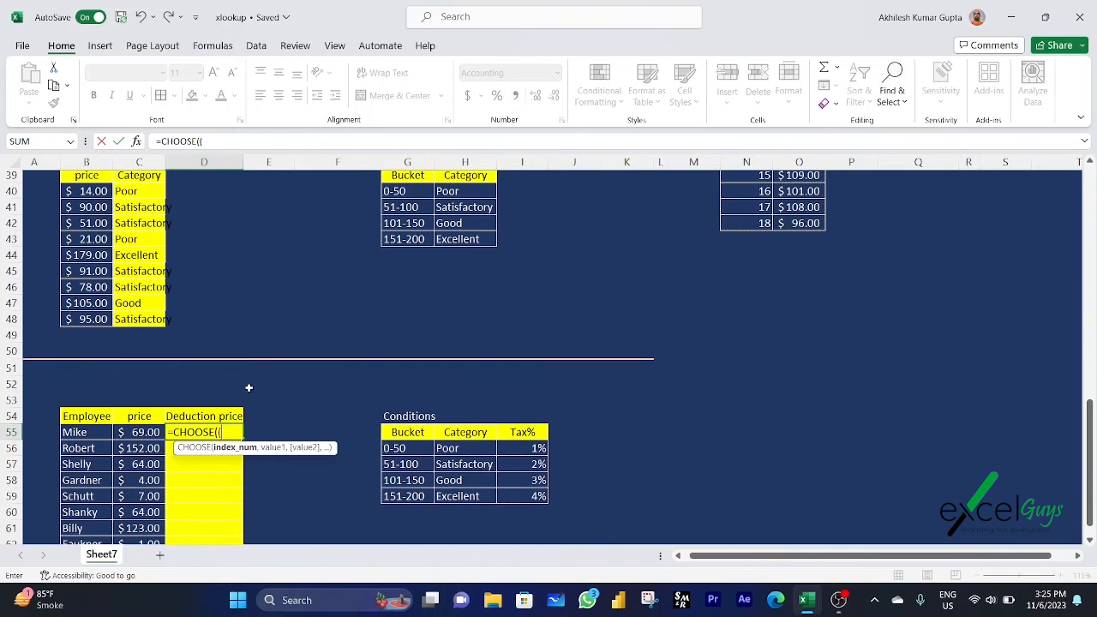
left_click(143, 433)
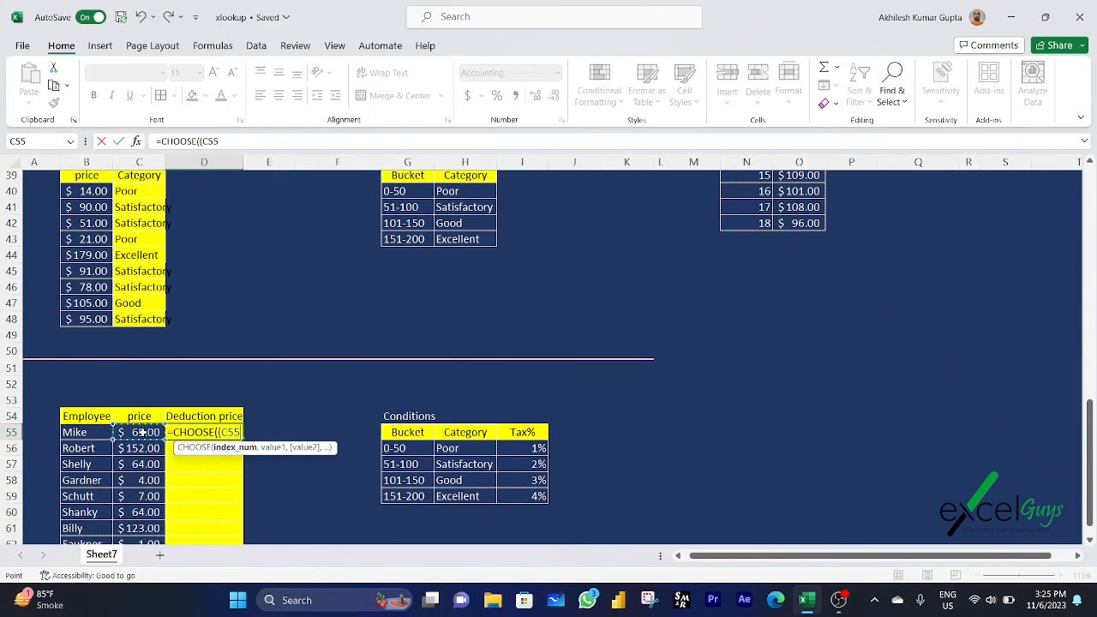
type(">0)+(")
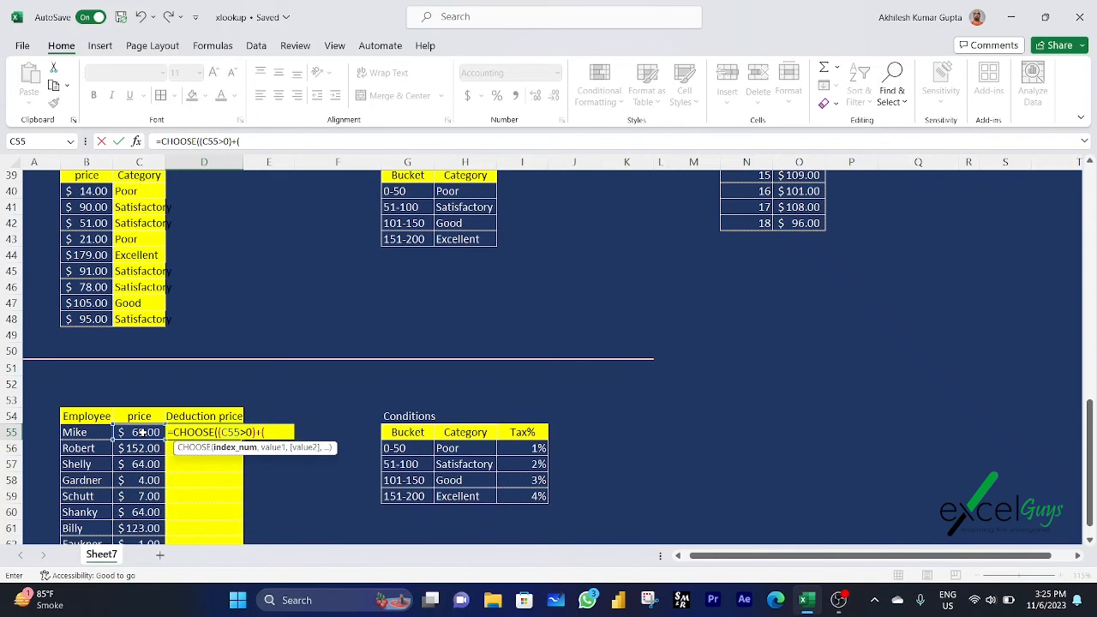
Add the conditions (C55>=51), (C55>=101) and (C55>=151) to complete the index number of the D55 CHOOSE formula
left_click(143, 433)
type(">")
type("=51)+(")
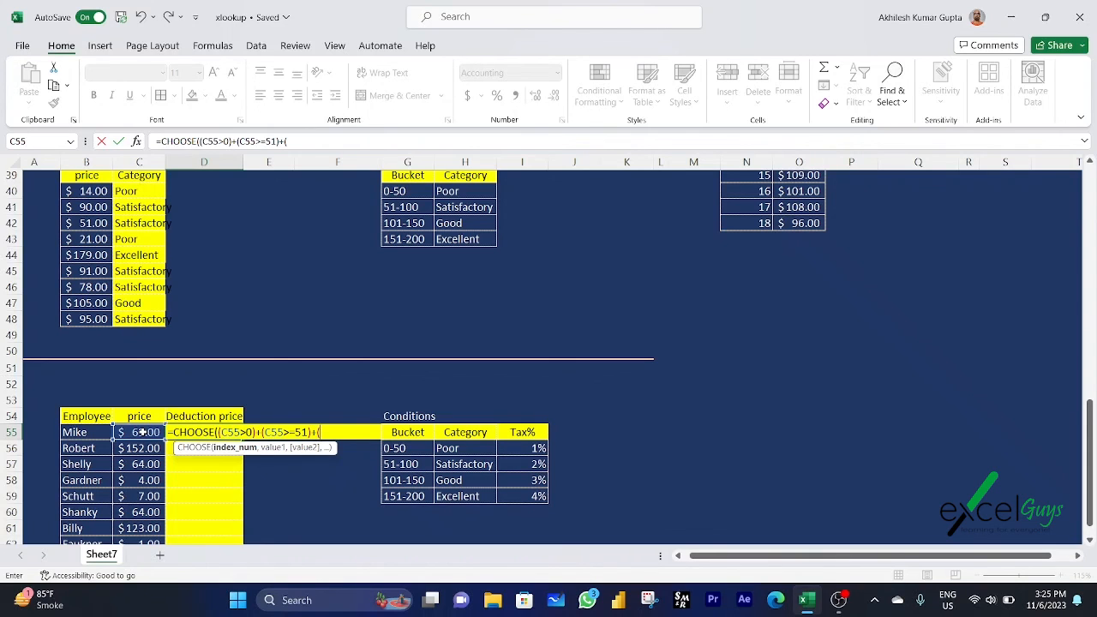
left_click(144, 433)
type(">=101)+(")
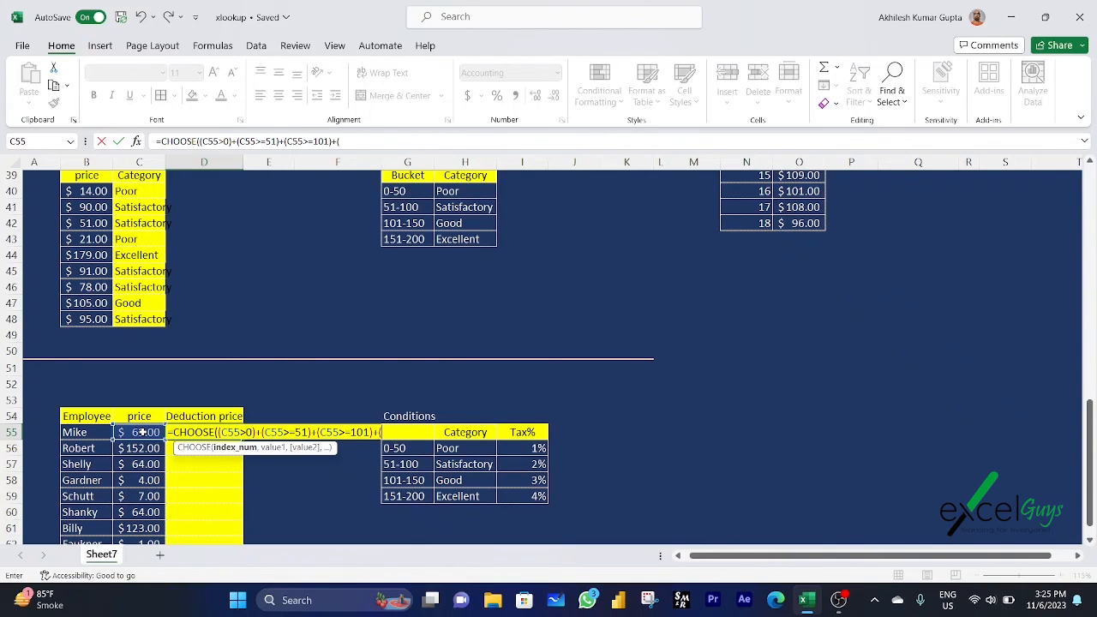
left_click(143, 433)
type(">=151)")
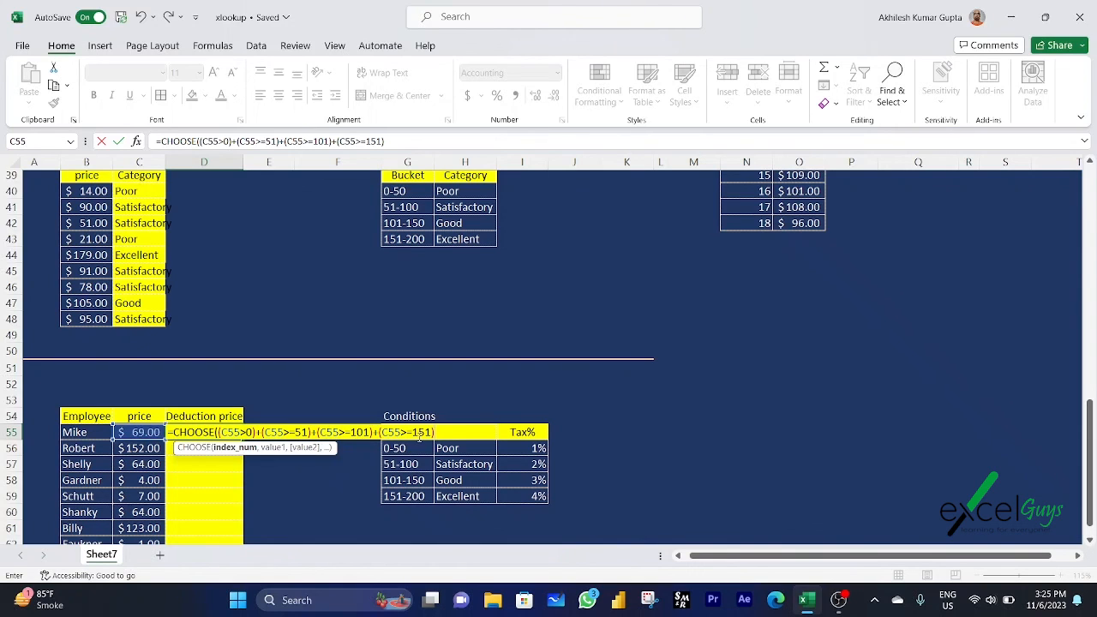
type(",")
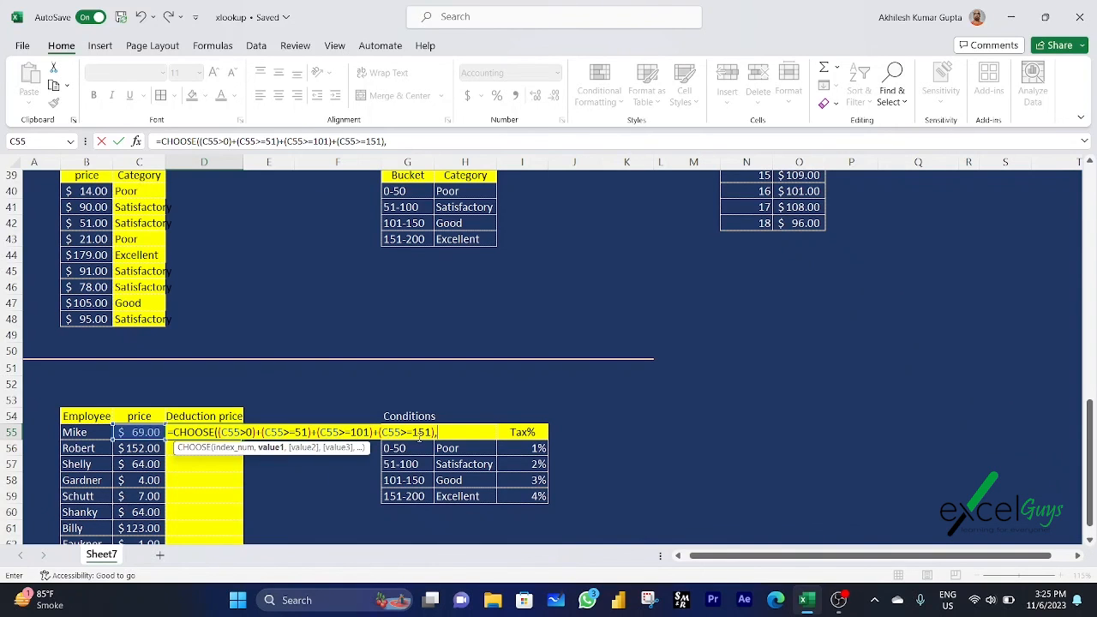
Add C55*$I$56 and C55*$I$57 as the first two values of the D55 CHOOSE formula
left_click(146, 432)
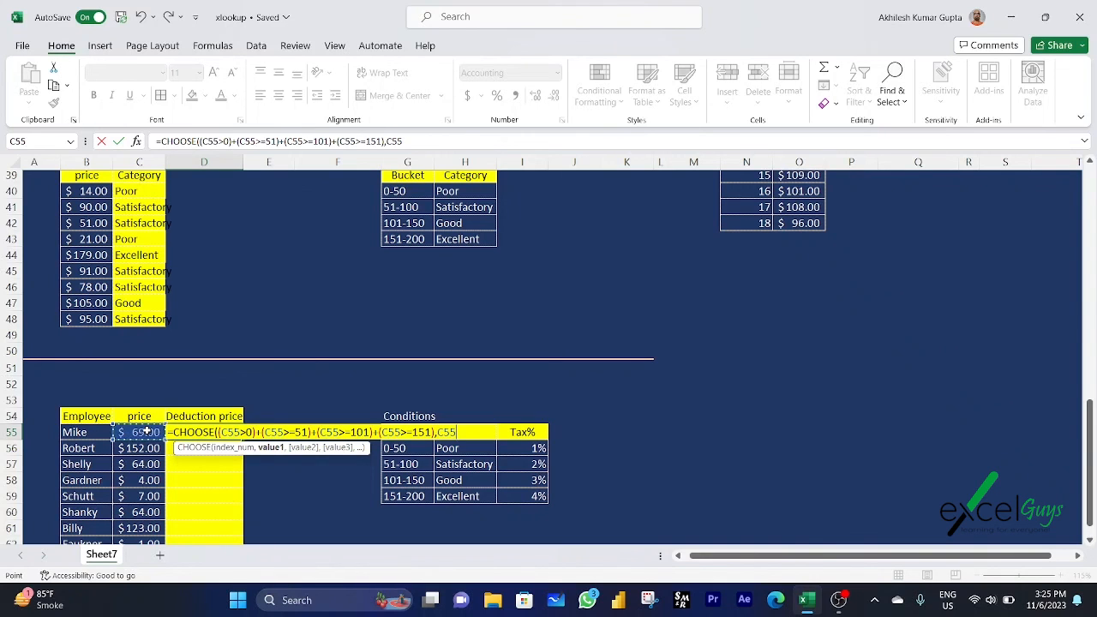
type("*")
left_click(521, 447)
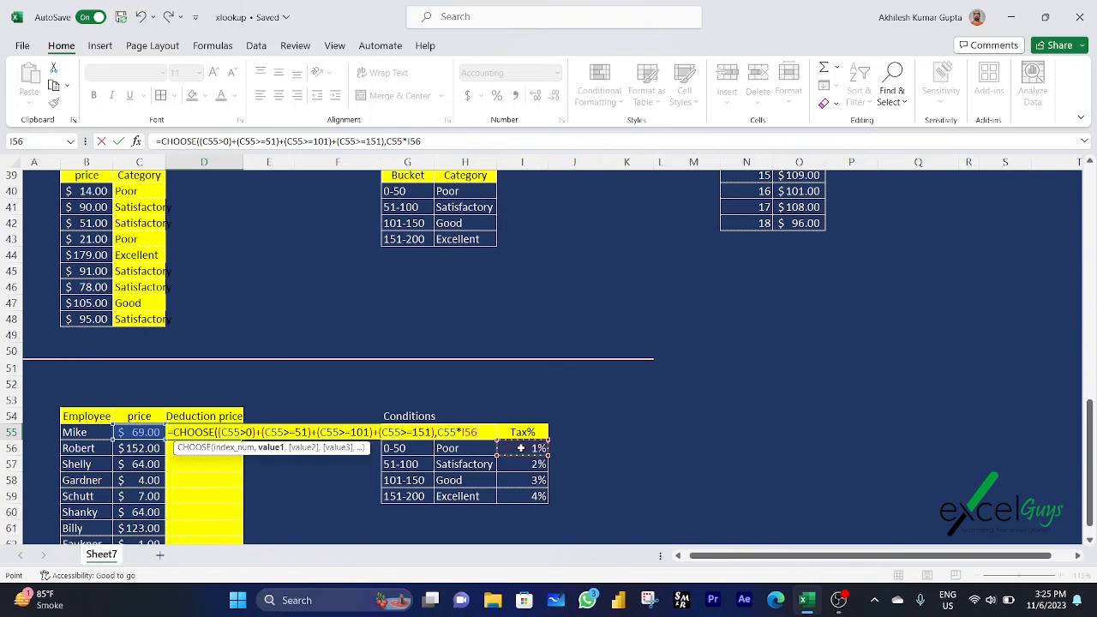
key("F4")
type(",")
left_click(147, 432)
type("*")
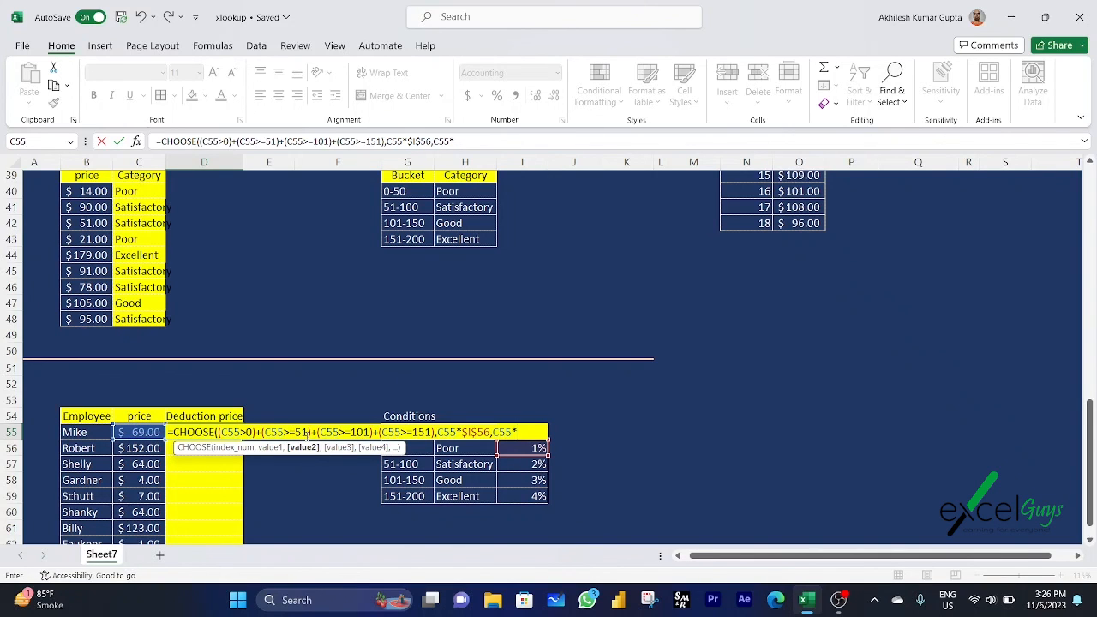
left_click(535, 463)
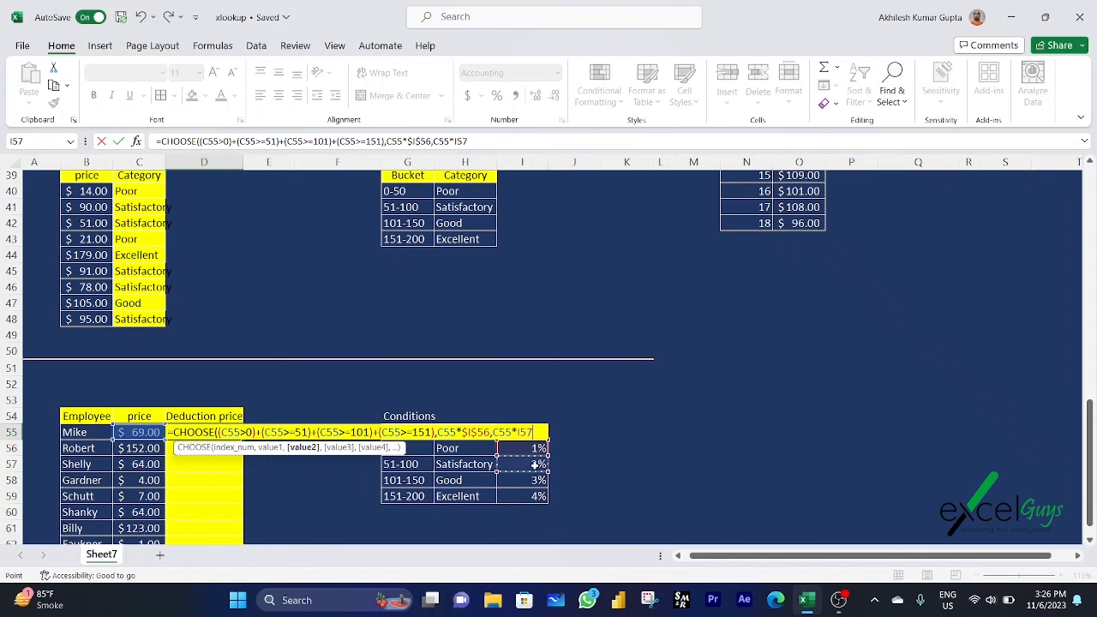
key("F4")
type(",")
Add C55*$I$58 and C55*$I$59 as the third and fourth values and complete the CHOOSE formula in D55
left_click(147, 433)
type("*")
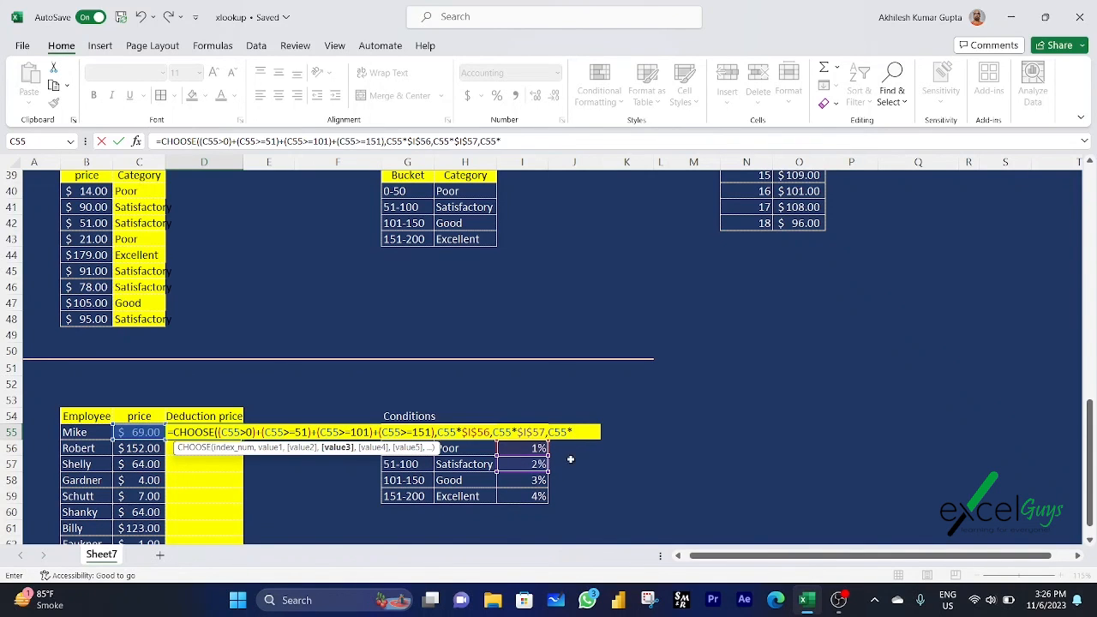
left_click(540, 480)
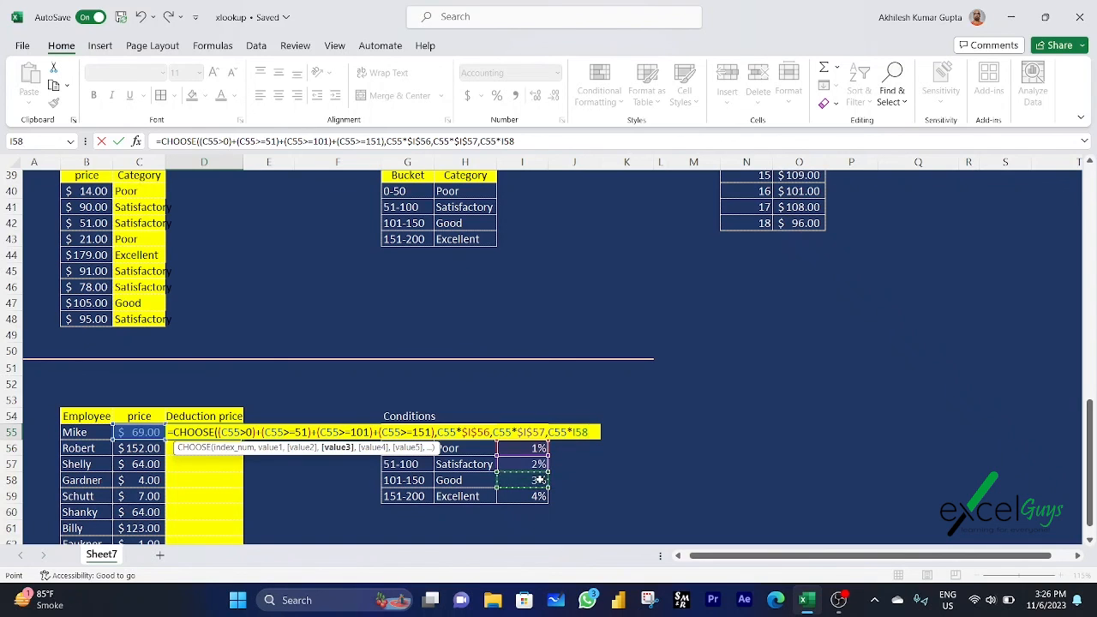
key("F4")
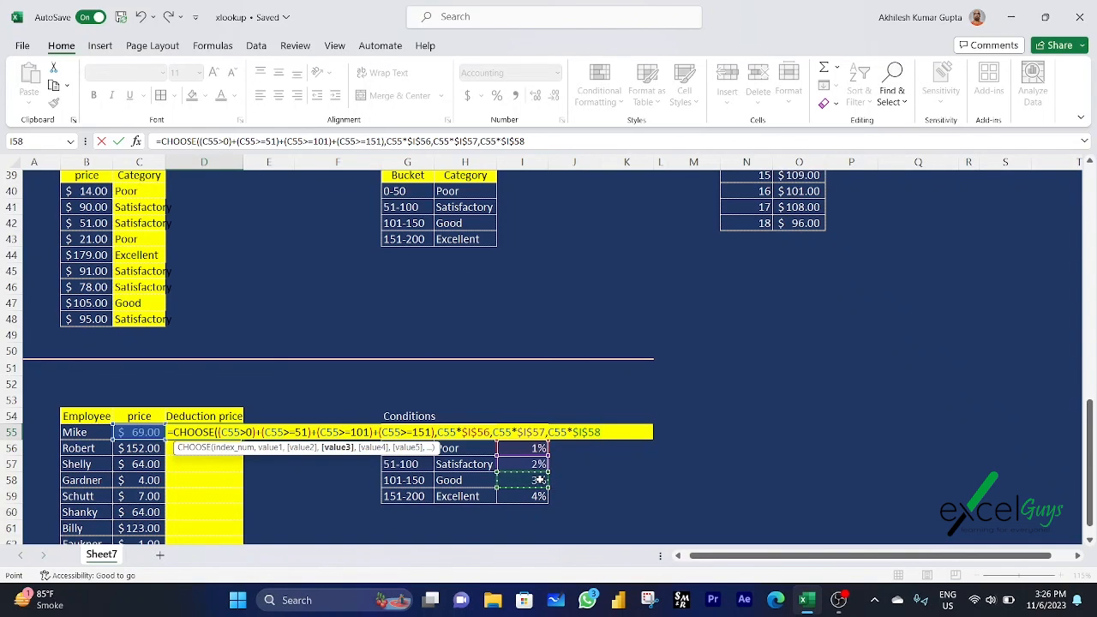
type(",")
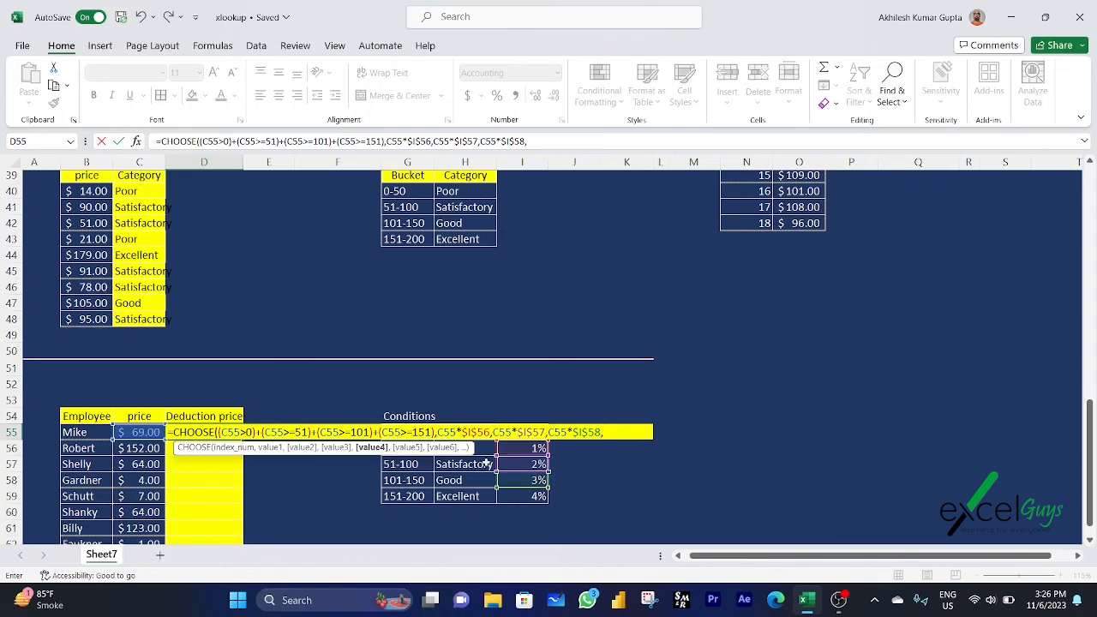
left_click(153, 430)
type("*")
left_click(518, 497)
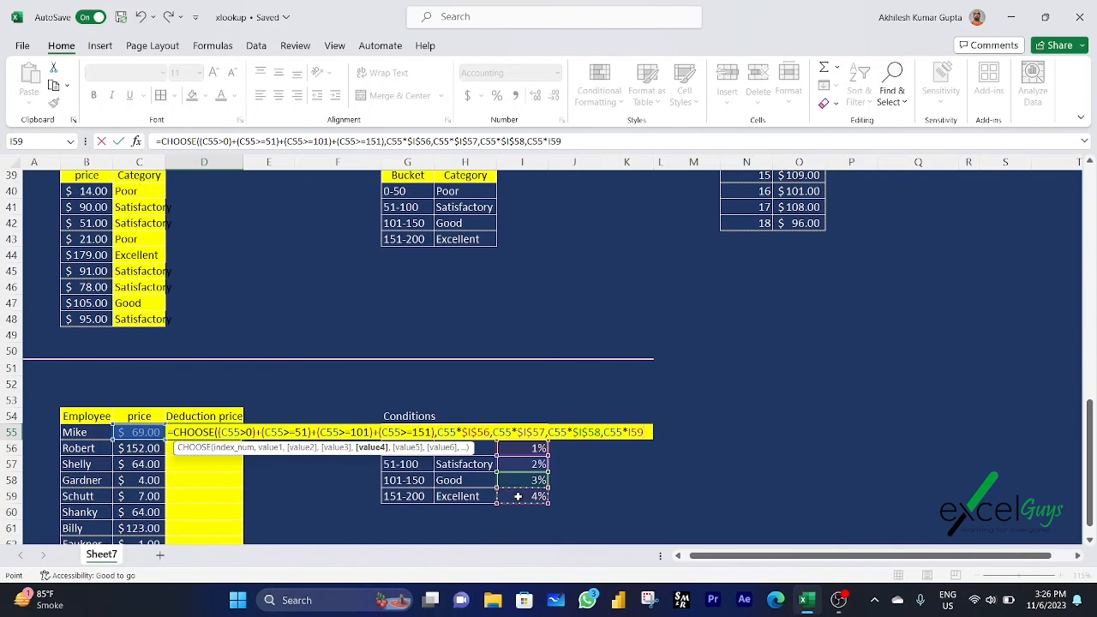
key("F4")
type(")")
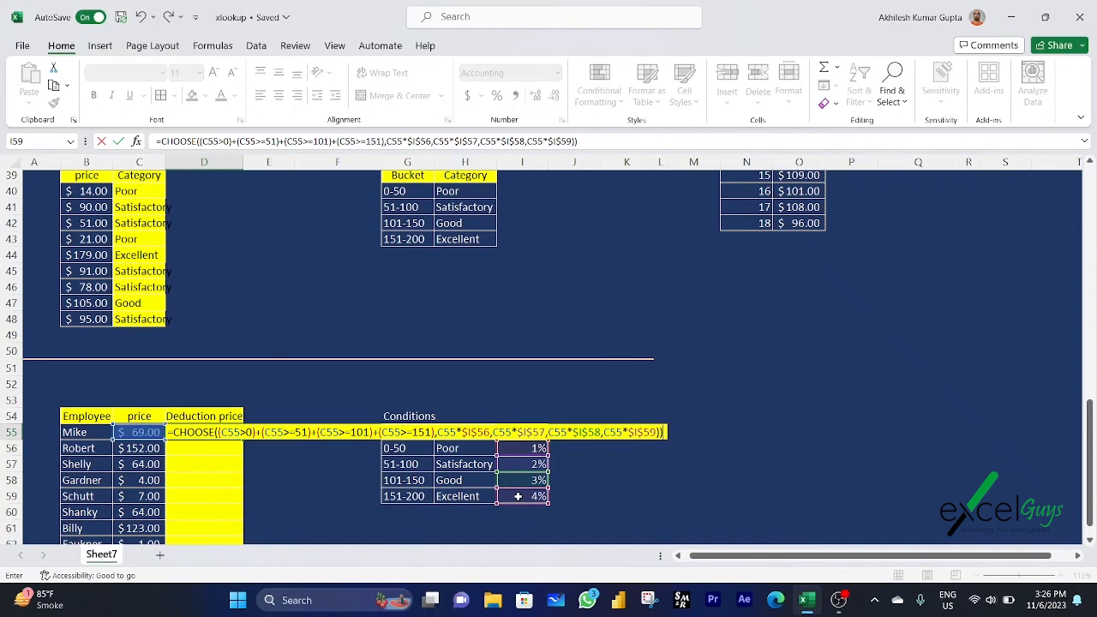
key("Return")
key("Return")
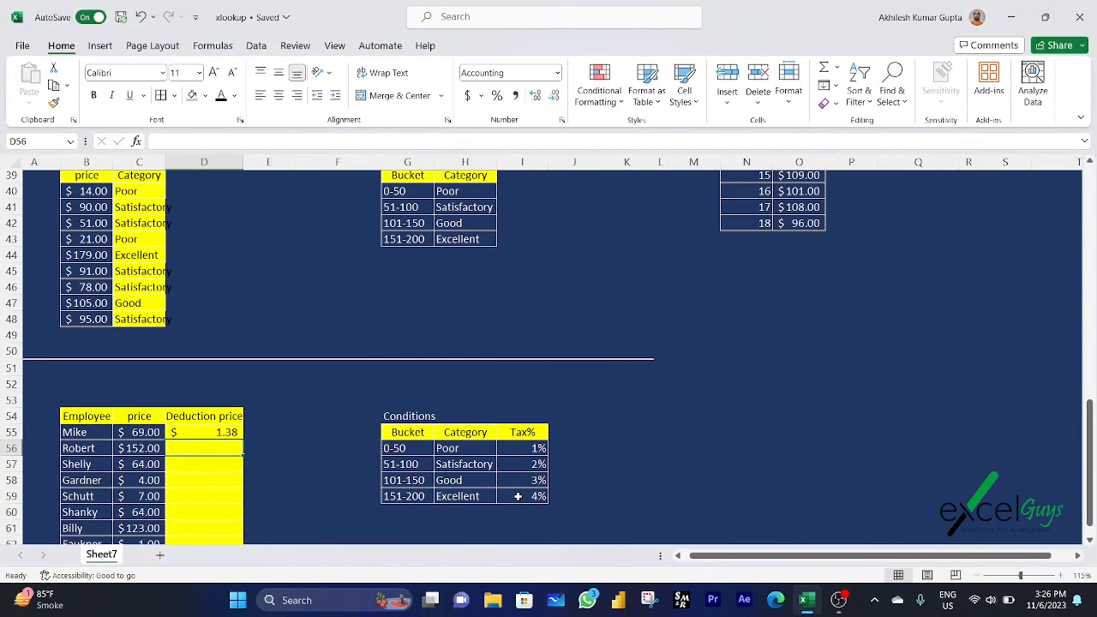
Fill the D55 deduction price formula down through D63
key("Up")
key("shift+Down")
key("shift+Down")
key("shift+Down")
key("shift+Down")
key("shift+Down")
key("shift+Down")
key("shift+Down")
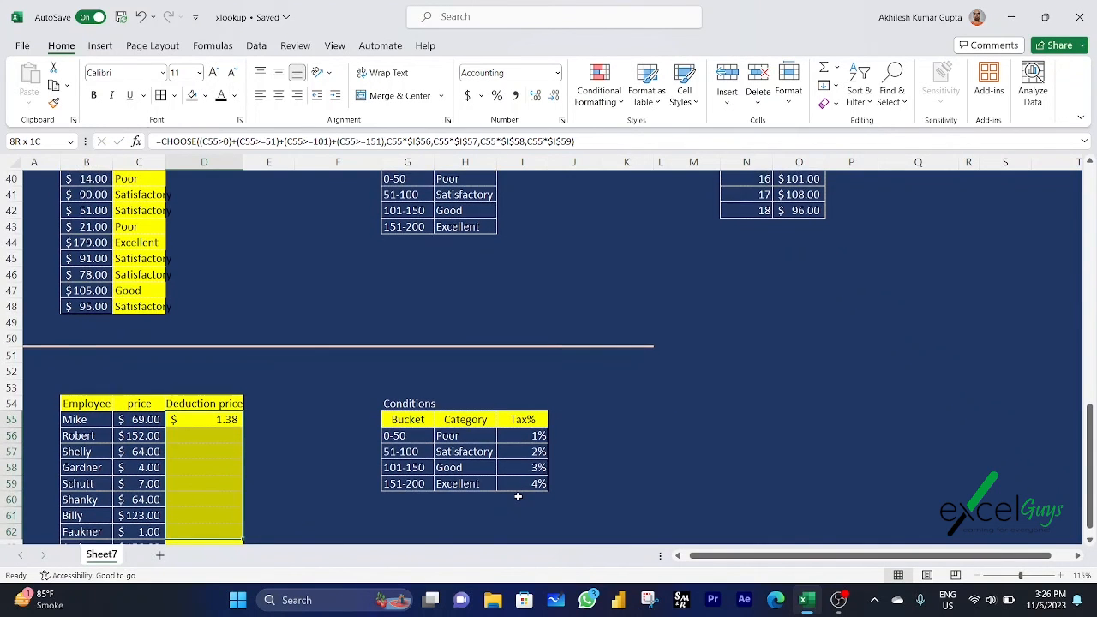
key("shift+Down")
key("ctrl+d")
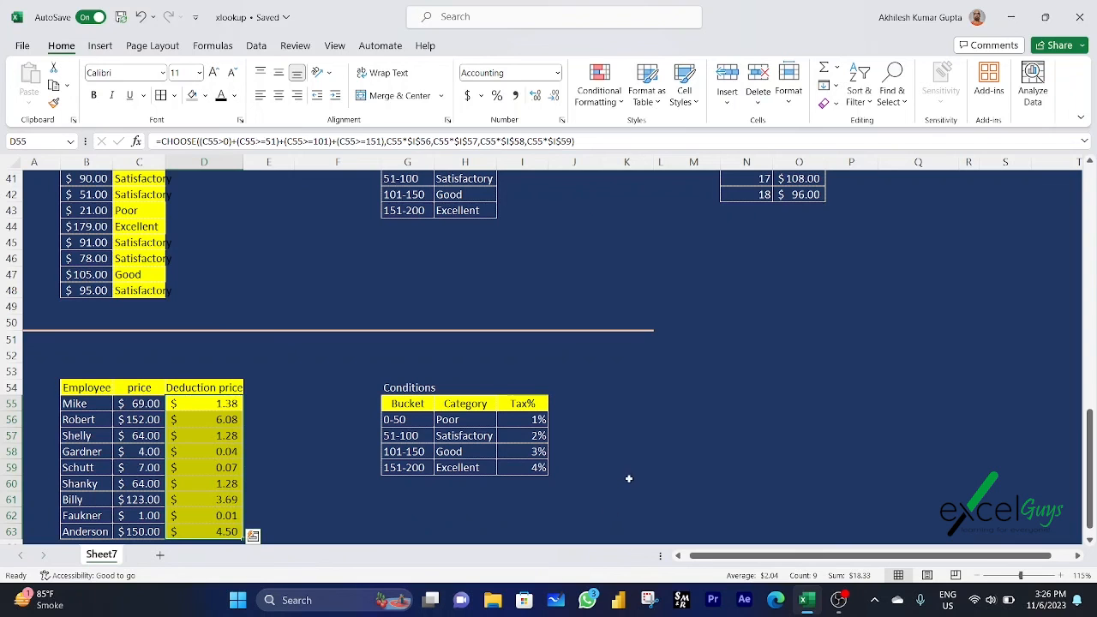
Check the deduction price in D63 against the price in C63 and the tax percentage of the 101-150 bucket
scroll(632, 453, "down", 2)
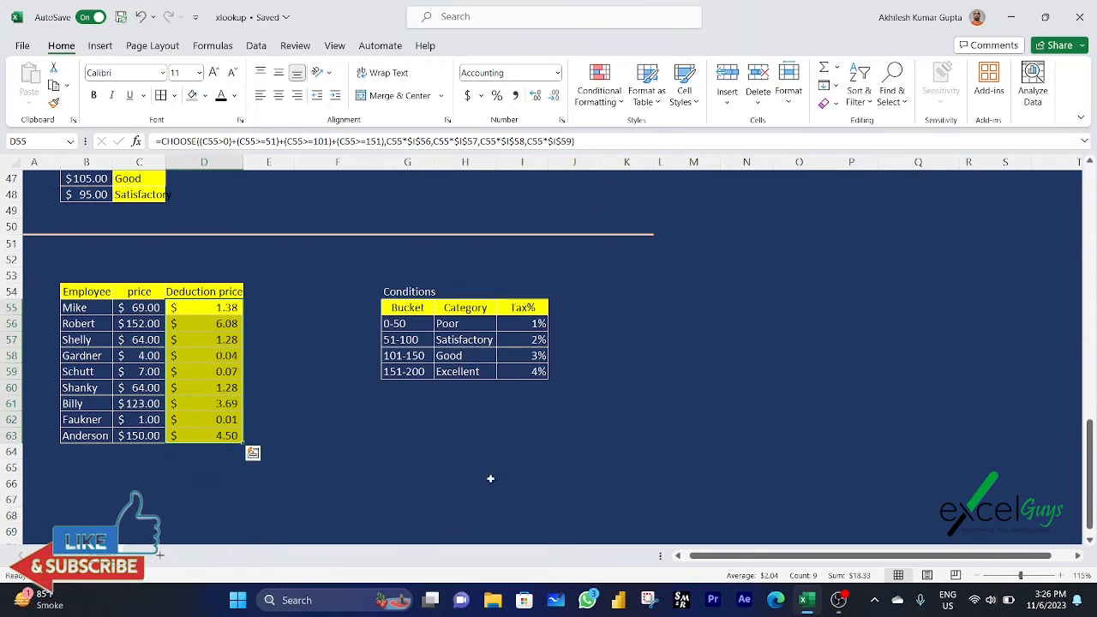
left_click(138, 437)
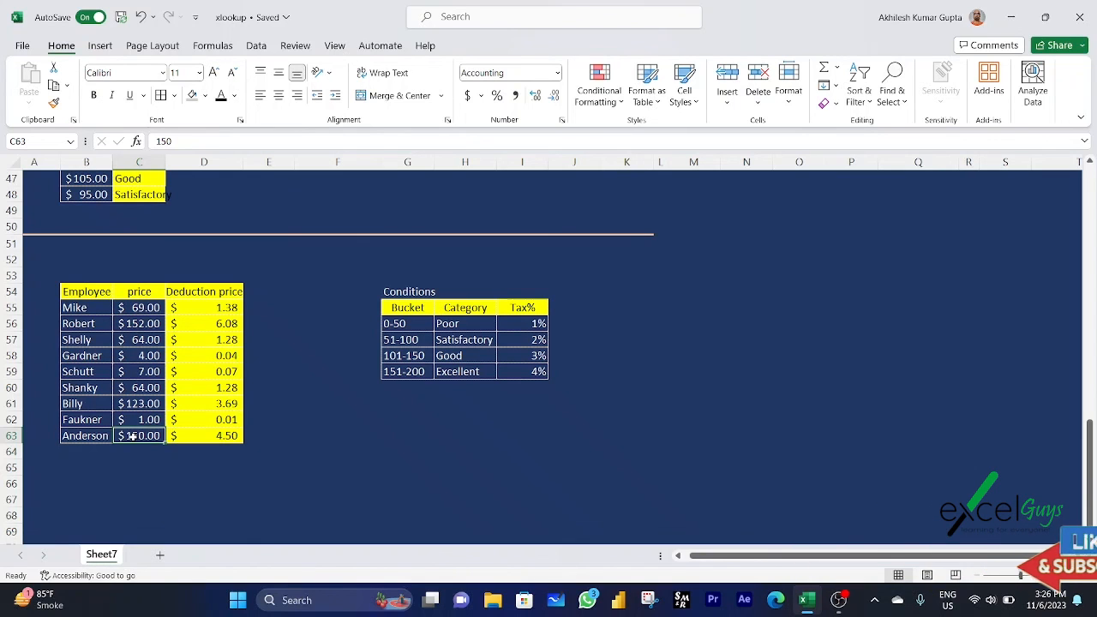
left_click_drag(392, 358, 571, 353)
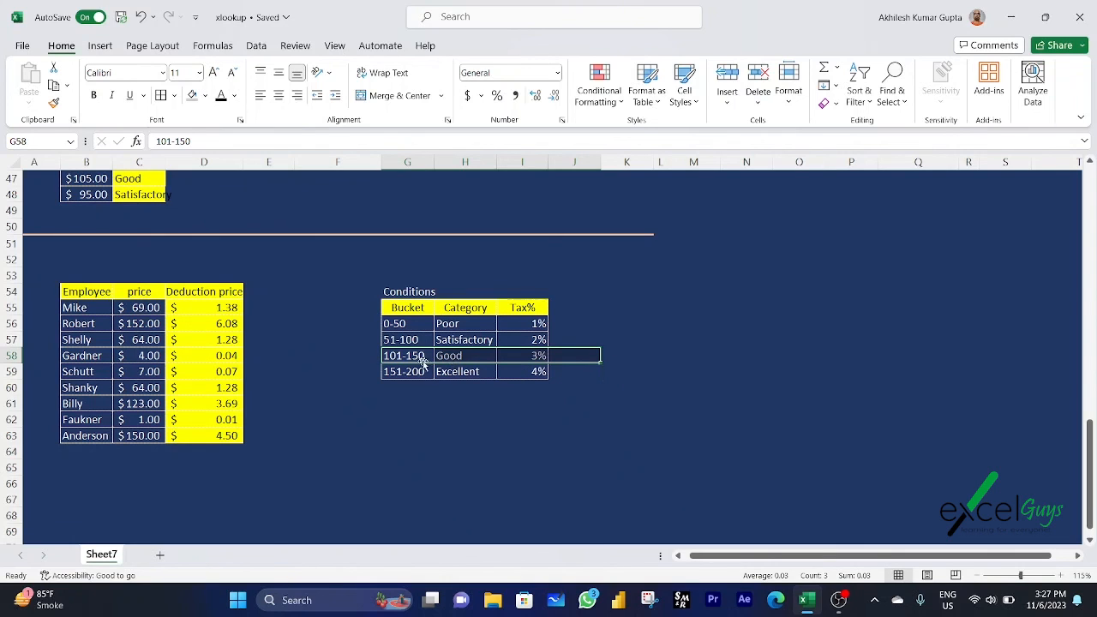
left_click(532, 355)
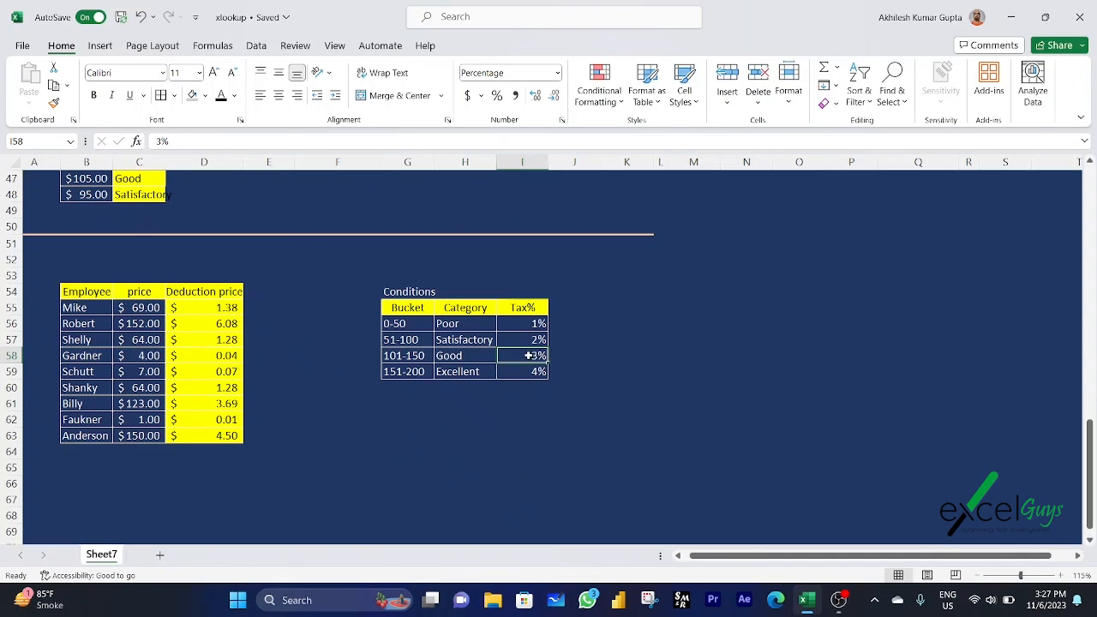
left_click(143, 438)
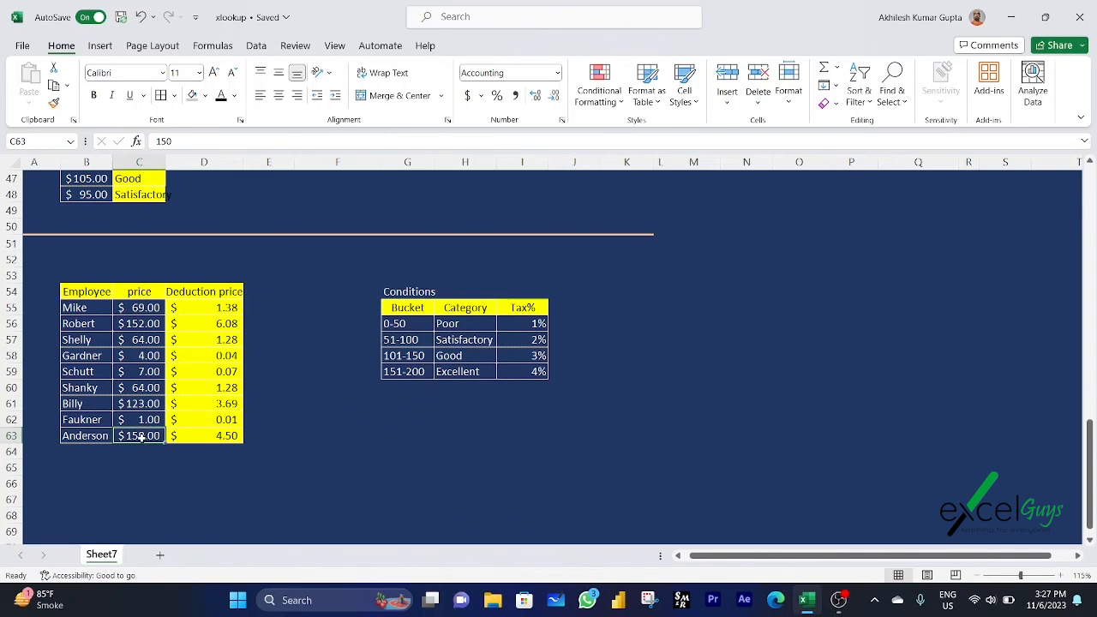
left_click(226, 438)
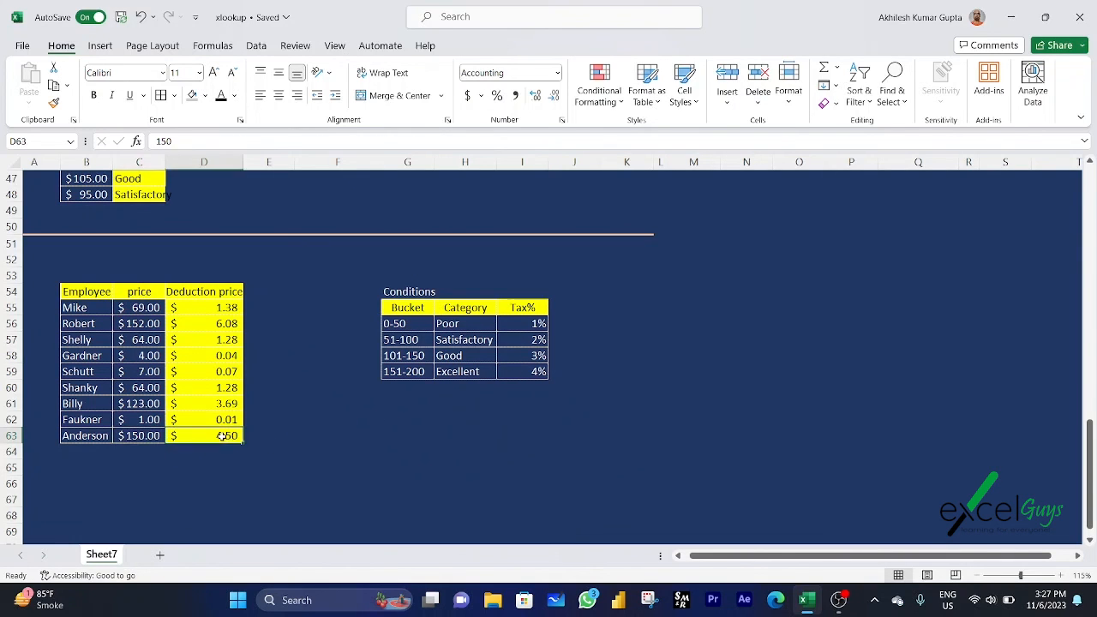
left_click(298, 465)
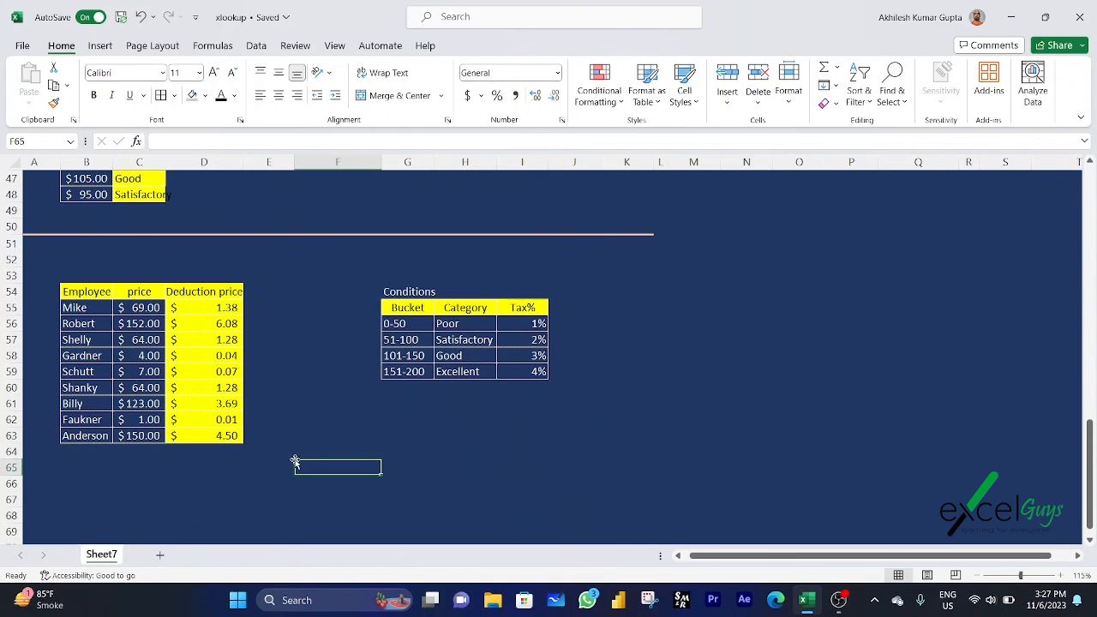
Widen column C slightly so that the Satisfactory category entries fit inside their cells
scroll(274, 464, "up", 1)
scroll(275, 463, "up", 2)
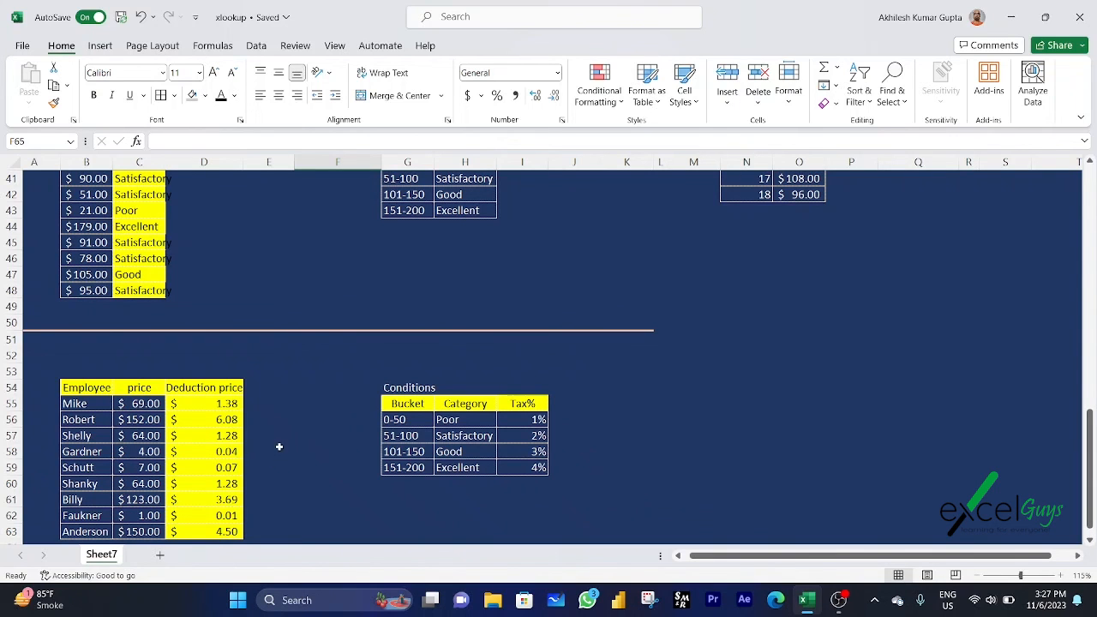
left_click_drag(166, 169, 179, 169)
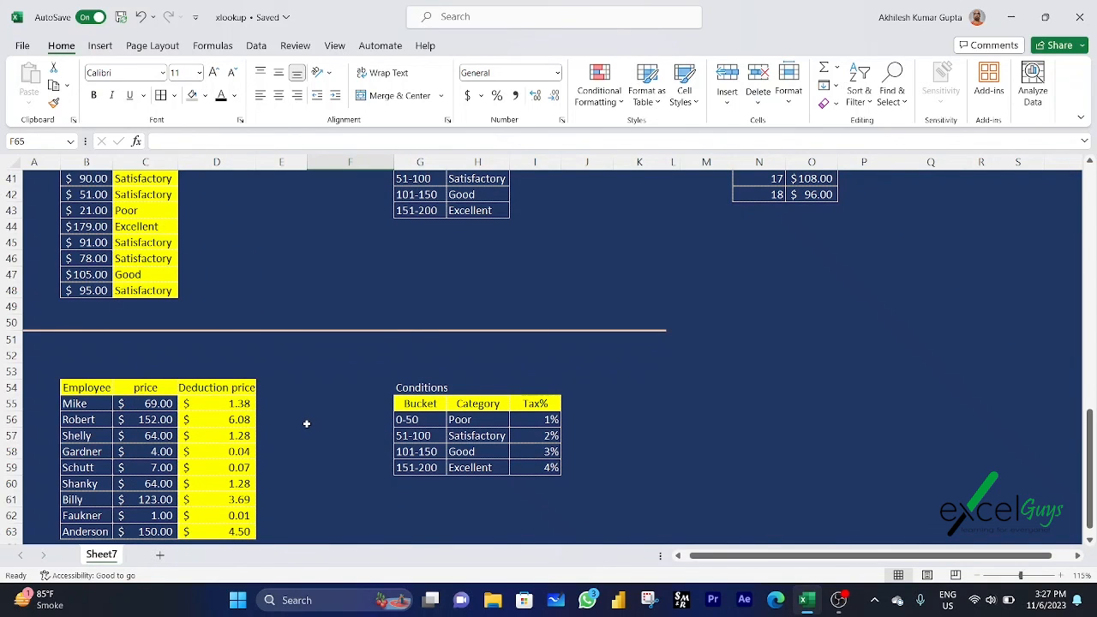
scroll(311, 420, "up", 8)
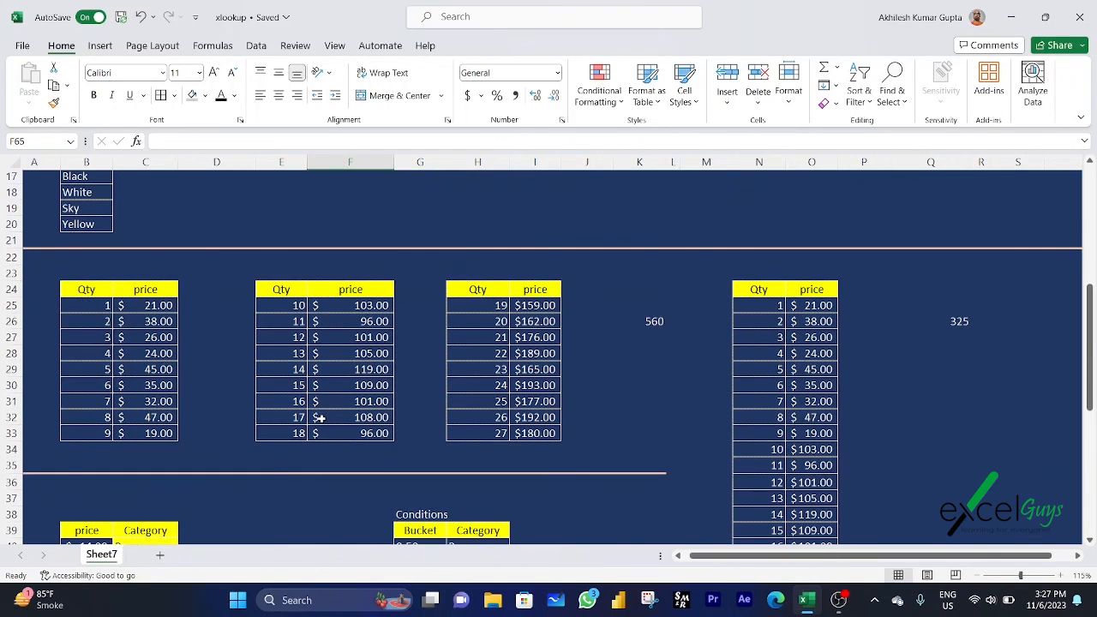